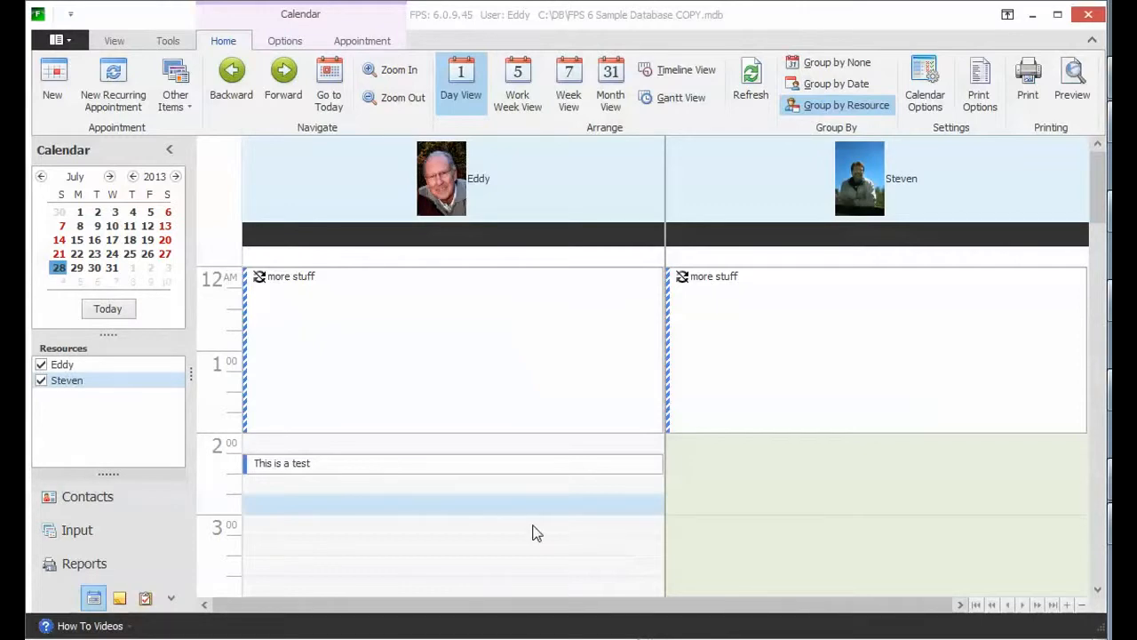
Look through the Contacts, Input and Reports sections of the program.
left_click(73, 506)
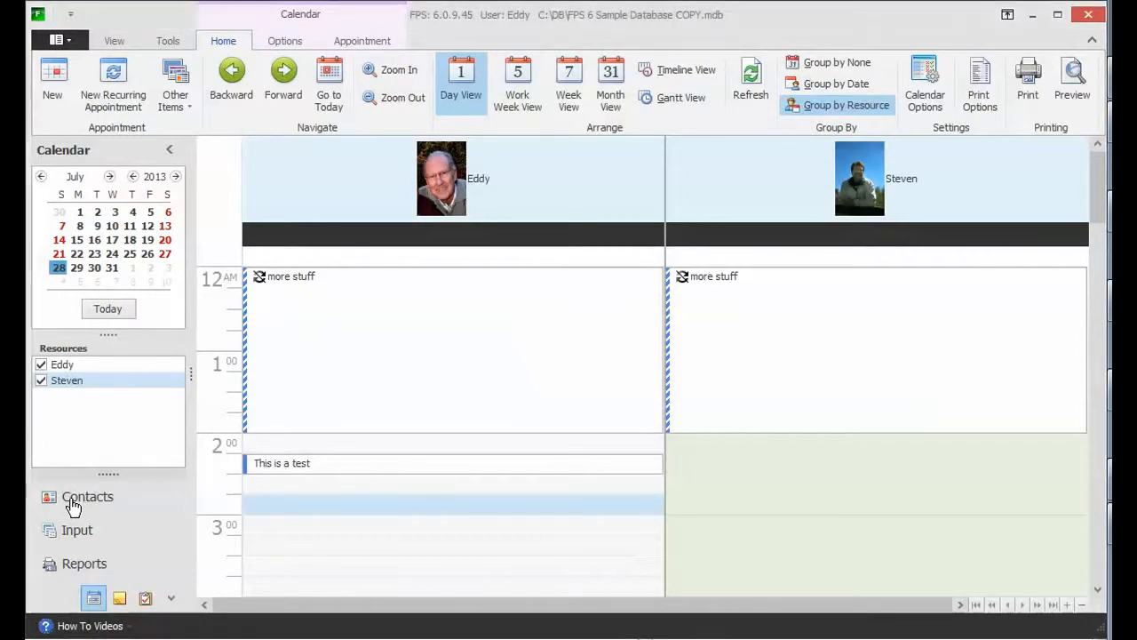
left_click(76, 532)
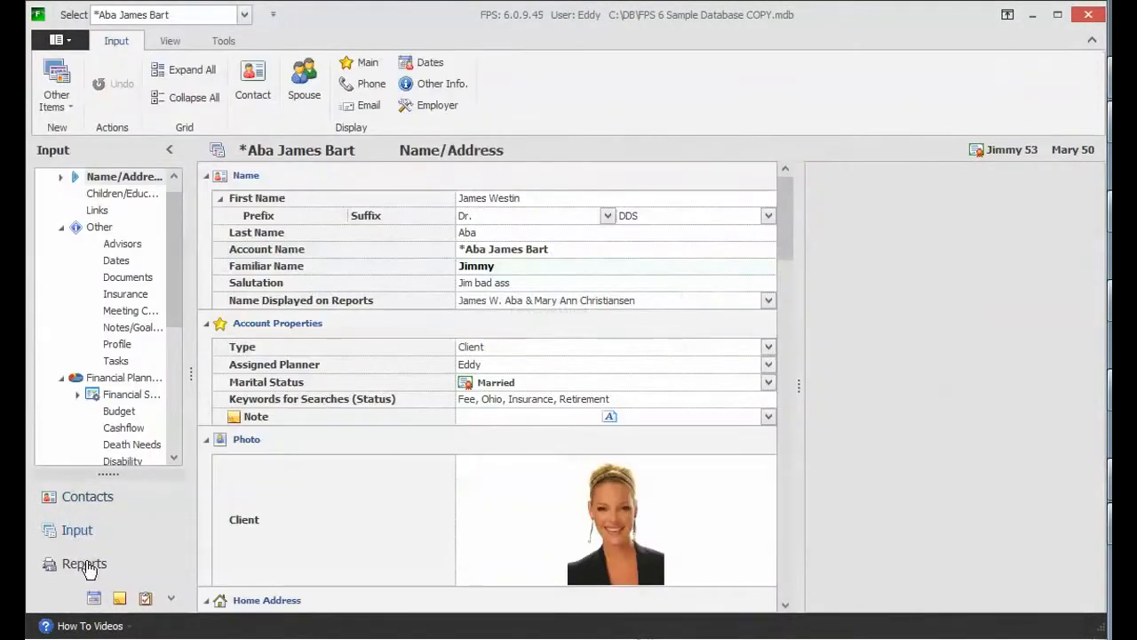
left_click(89, 563)
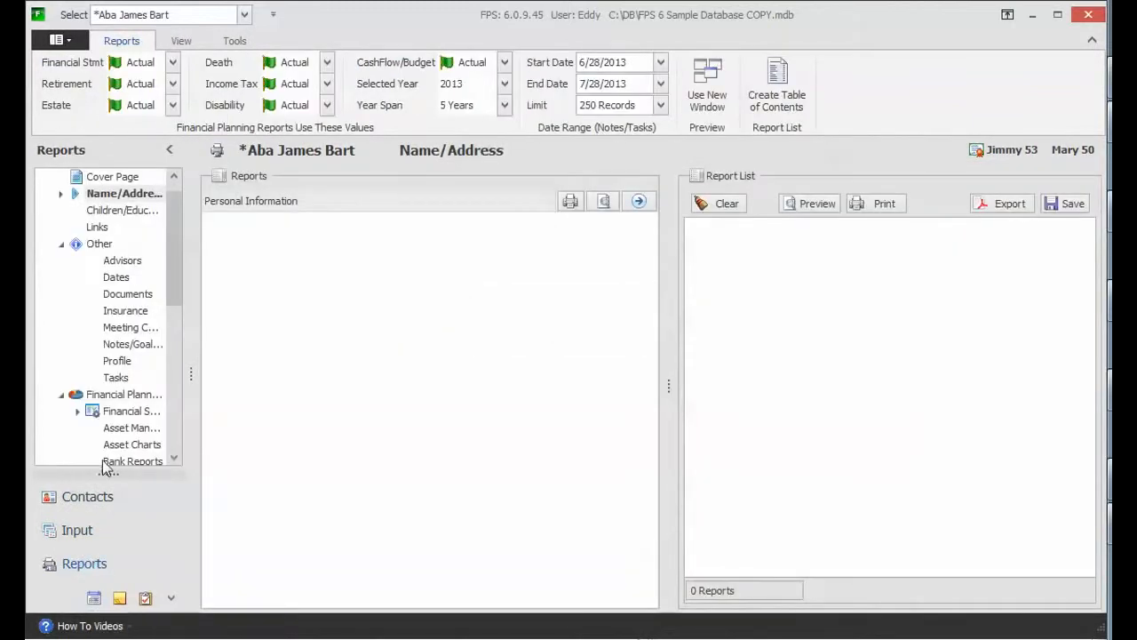
Enlarge the navigation button area to show Calendar as a full entry, and open the Calendar.
mouse_move(108, 473)
left_mouse_down()
mouse_move(130, 354)
mouse_move(103, 406)
mouse_move(97, 518)
mouse_move(107, 473)
left_mouse_up()
left_click(171, 598)
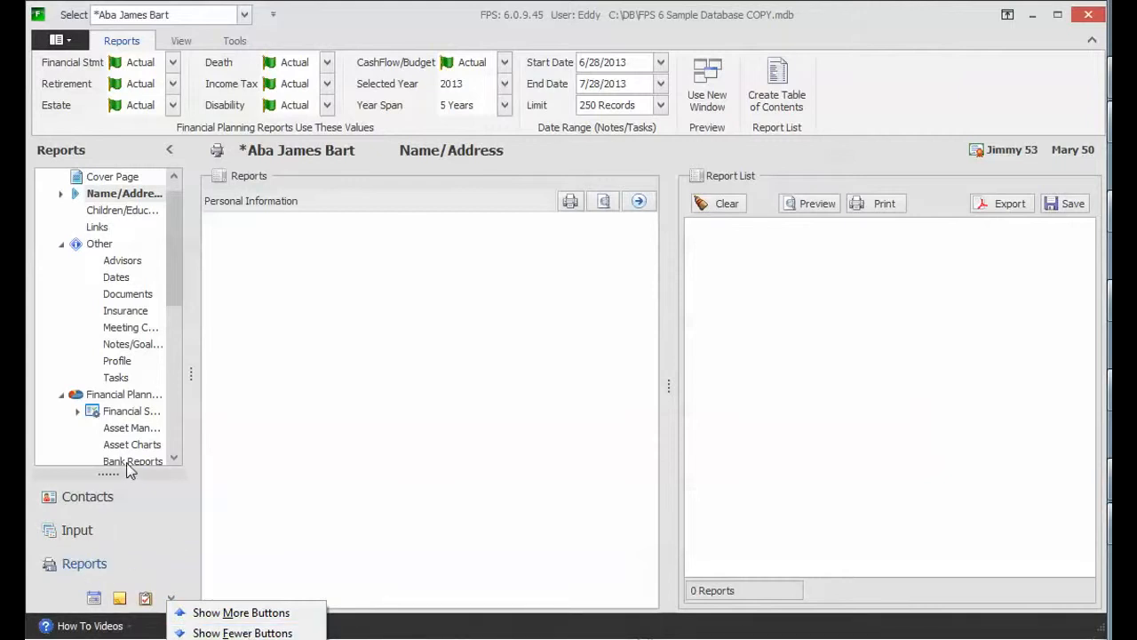
left_click_drag(114, 474, 122, 429)
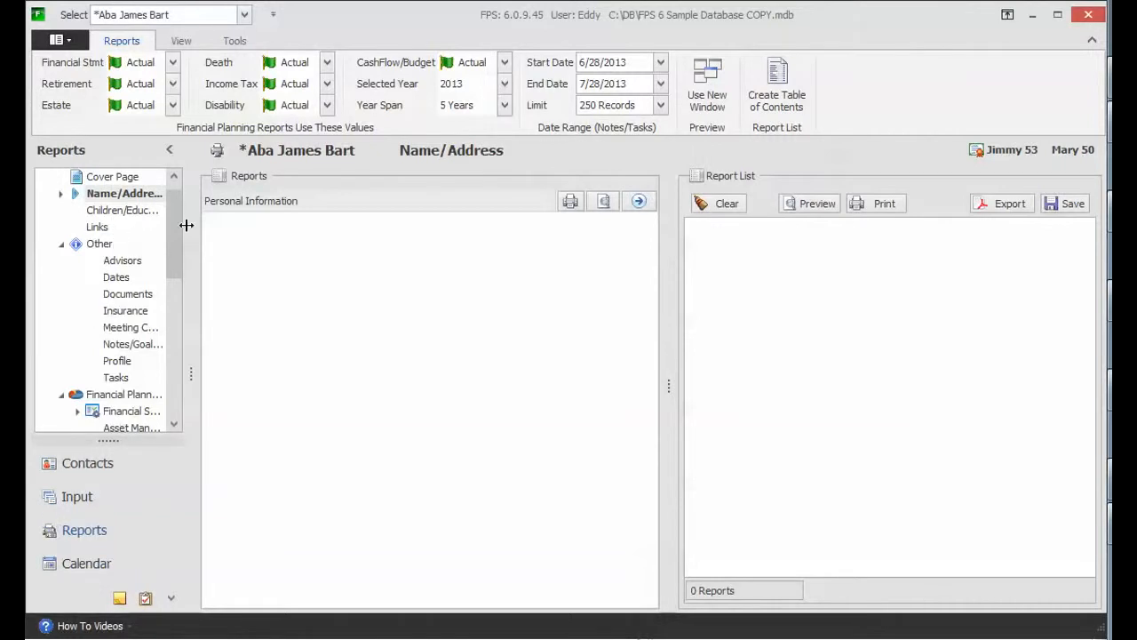
scroll(178, 223, "up", 1)
left_click(88, 566)
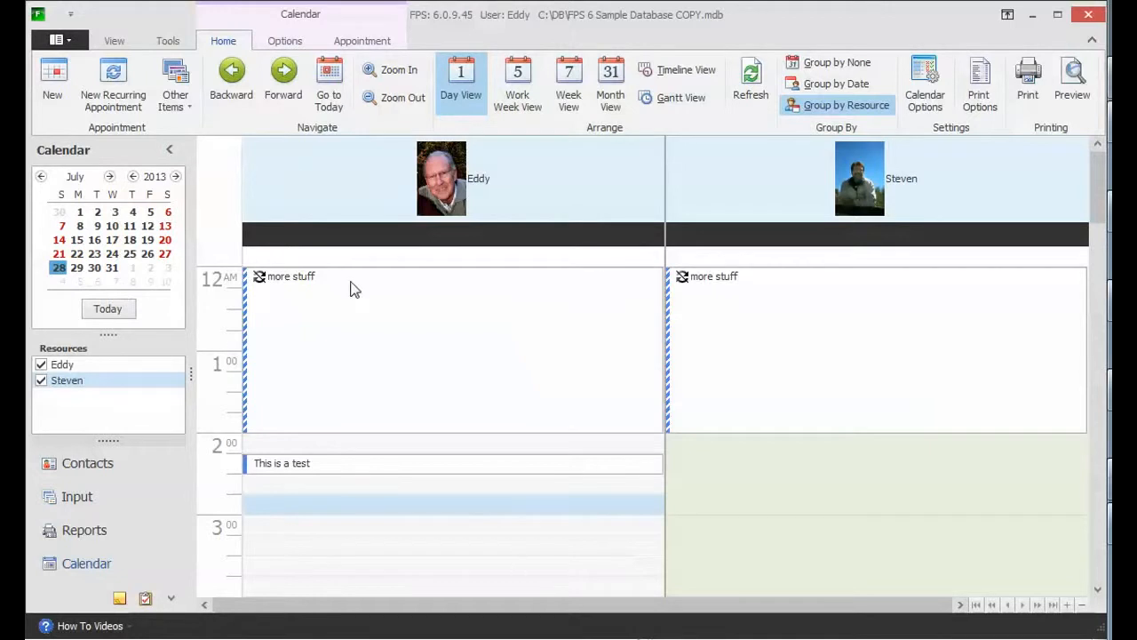
Select the two early-morning appointments, and hide and restore the second resource's calendar.
left_click(351, 430)
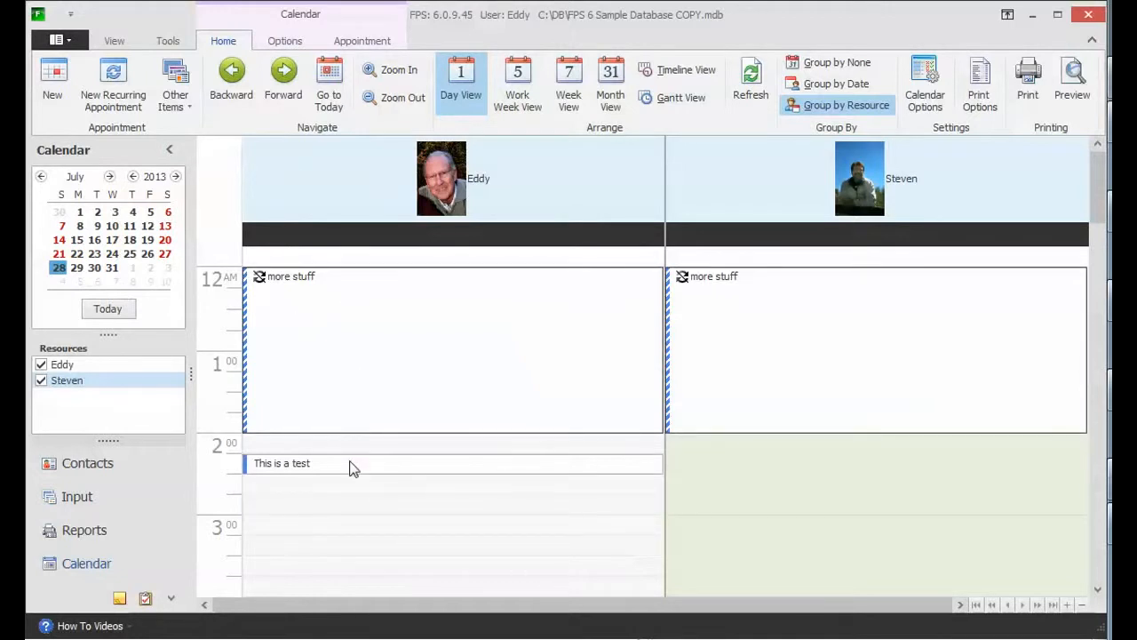
left_click(350, 466)
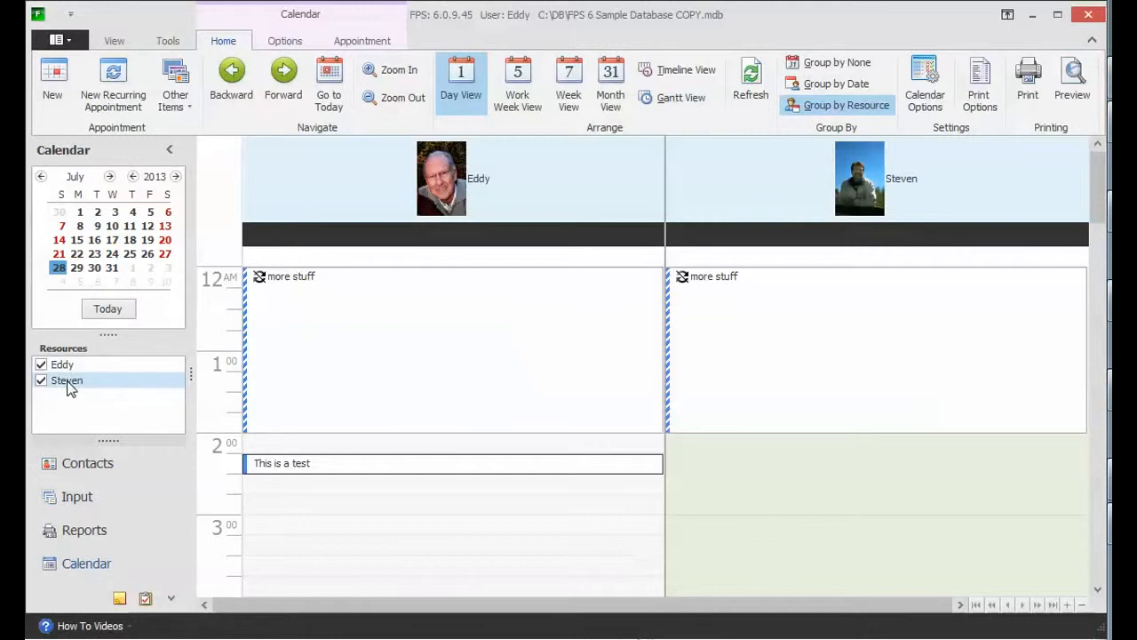
left_click(41, 380)
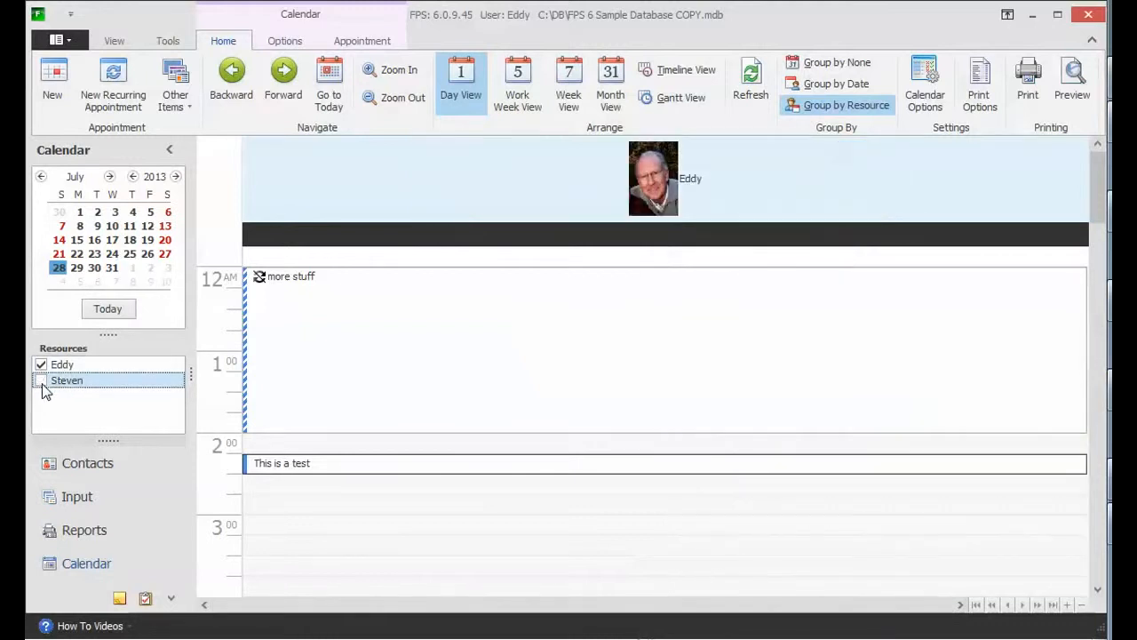
left_click(41, 380)
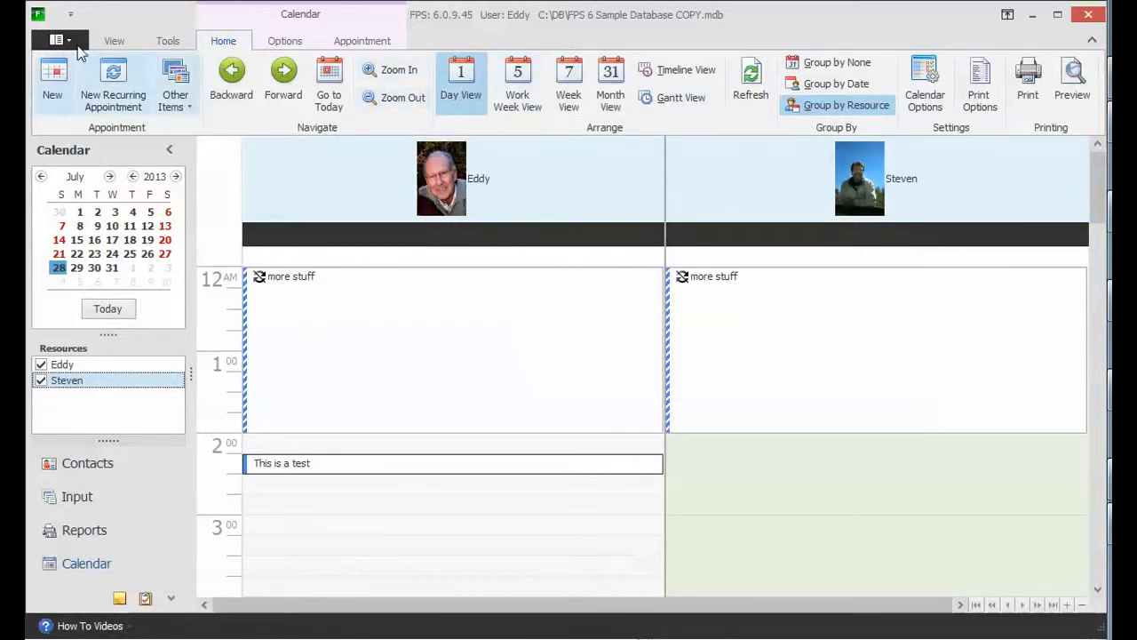
View the calendar in Work Week, Week, Month and Timeline arrangements, and return to Day View.
left_click(524, 78)
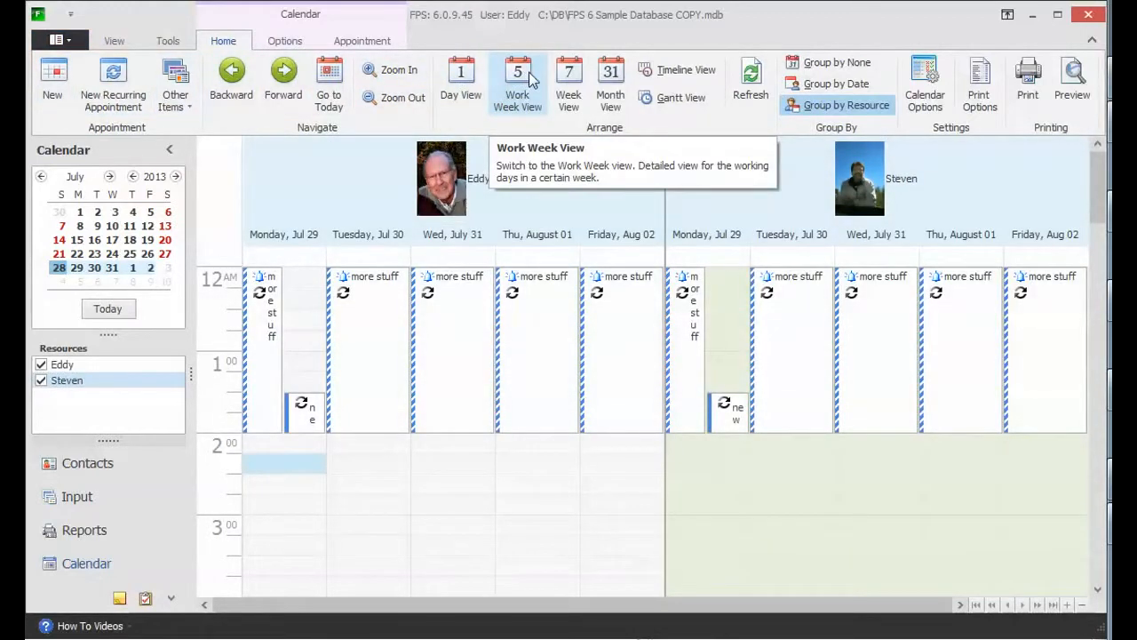
left_click(570, 79)
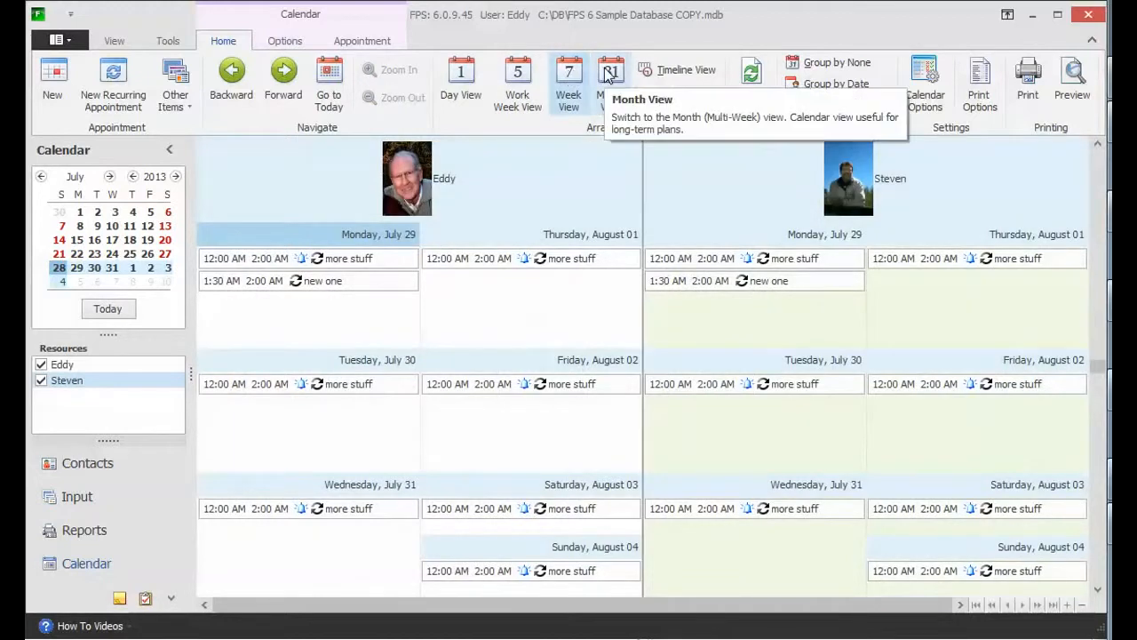
left_click(609, 79)
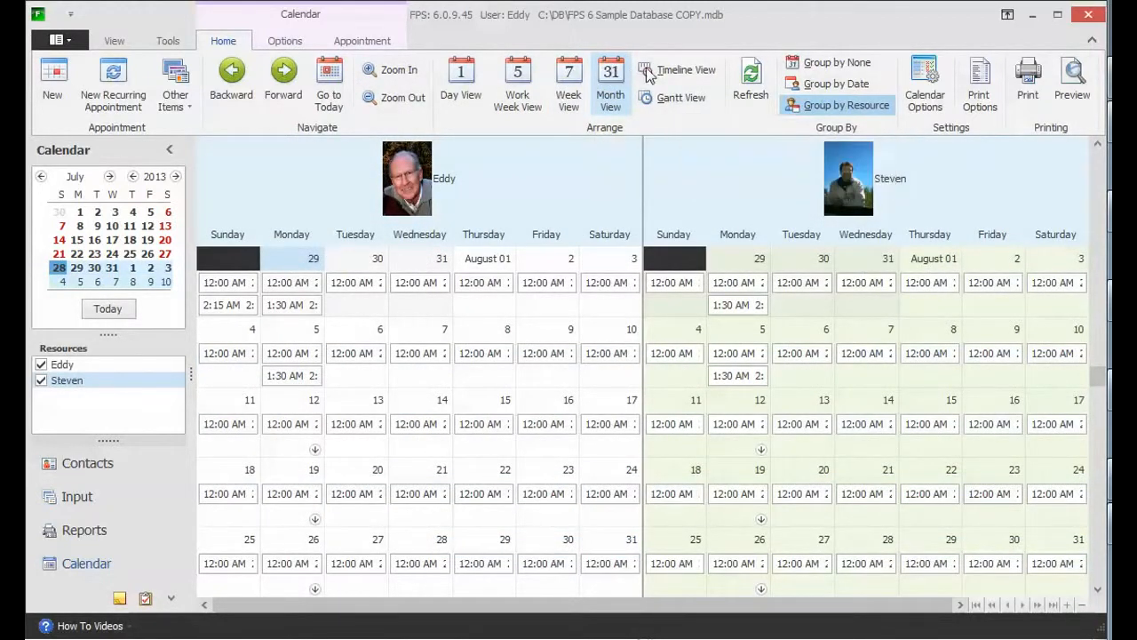
left_click(648, 71)
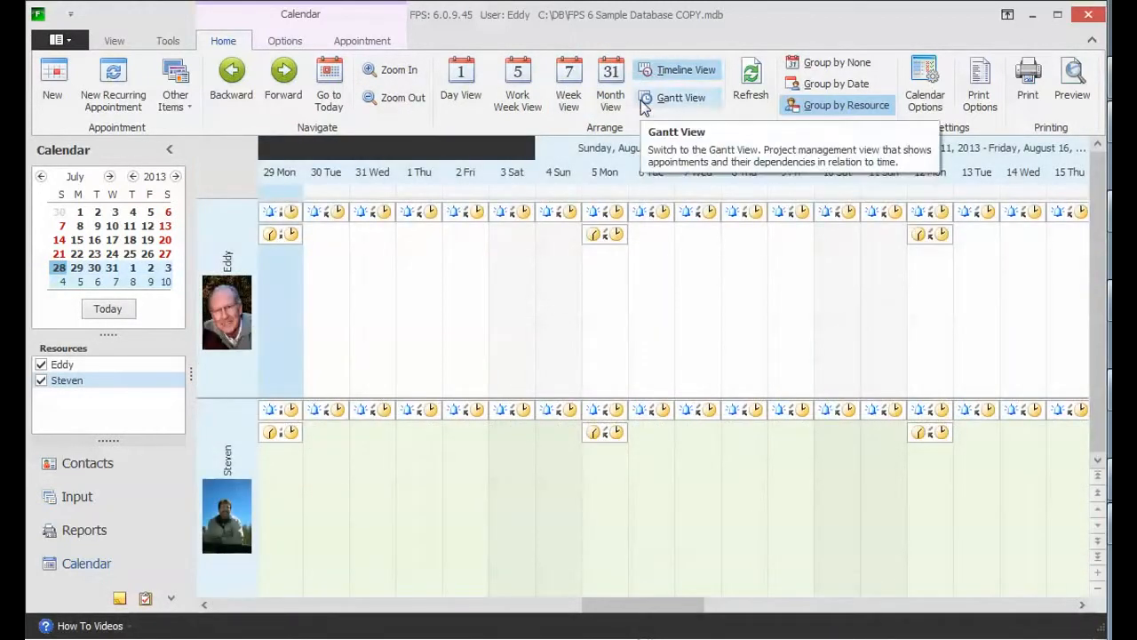
left_click(460, 77)
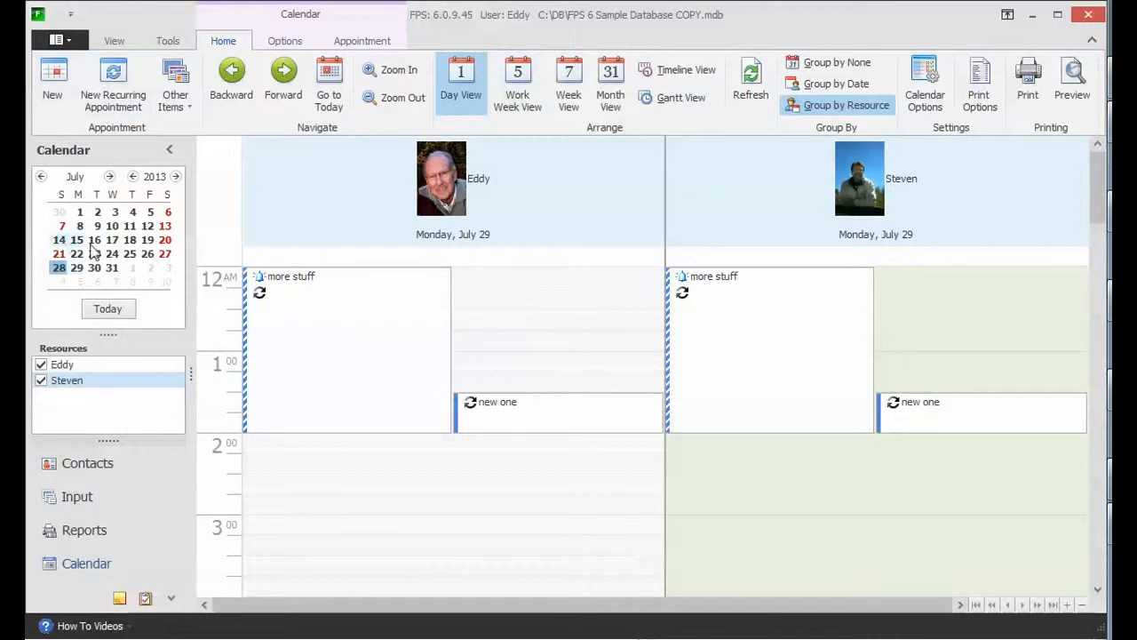
Display July 14–27, July 8–12, July 1 and the whole of July 2013 from the date navigator, and return to Day View.
left_click_drag(59, 241, 170, 250)
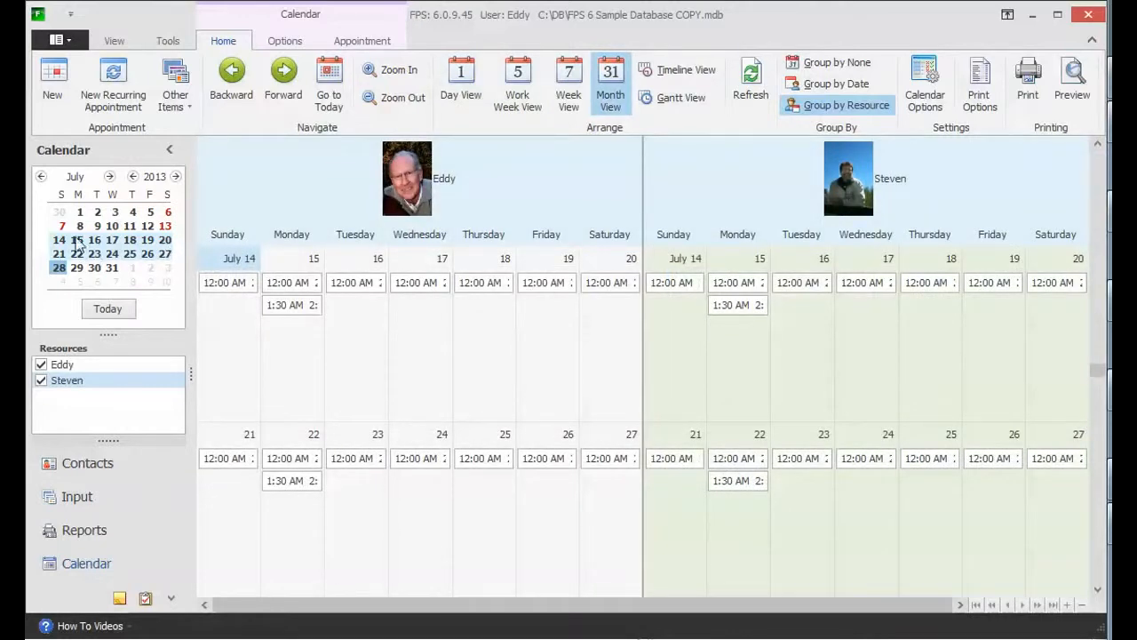
left_click_drag(76, 226, 146, 231)
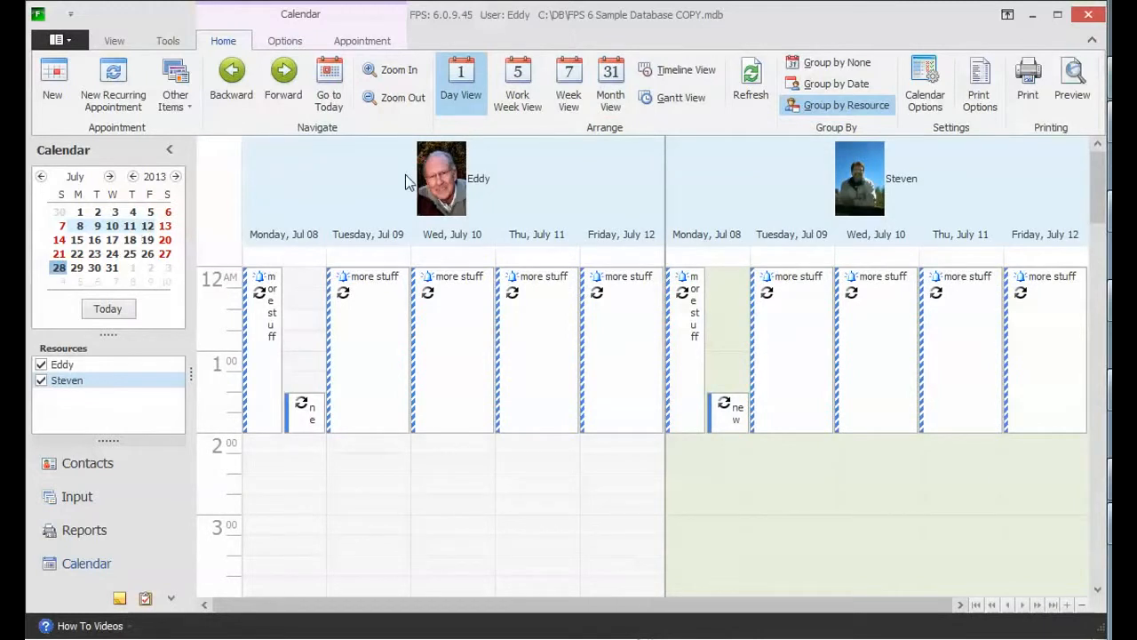
left_click(80, 213)
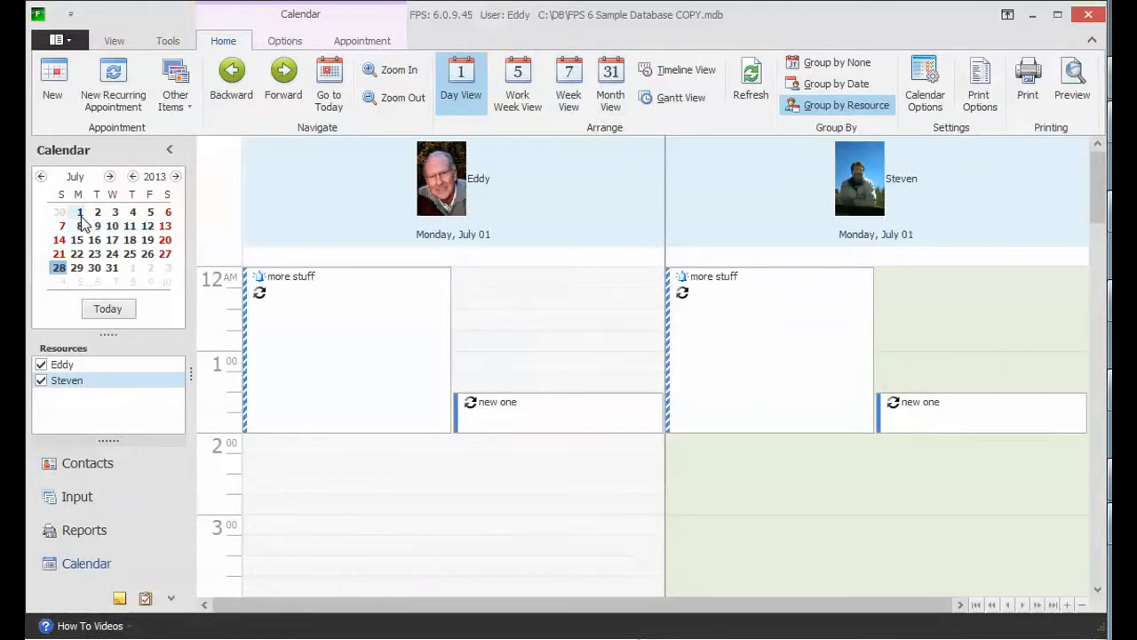
left_click_drag(79, 219, 115, 266)
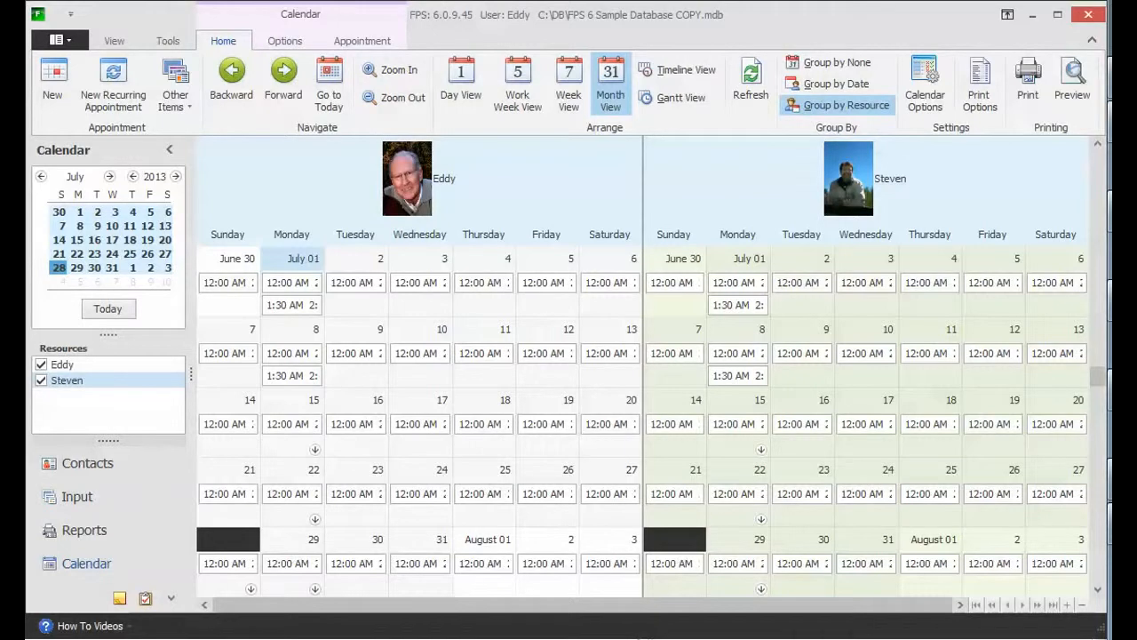
left_click(461, 82)
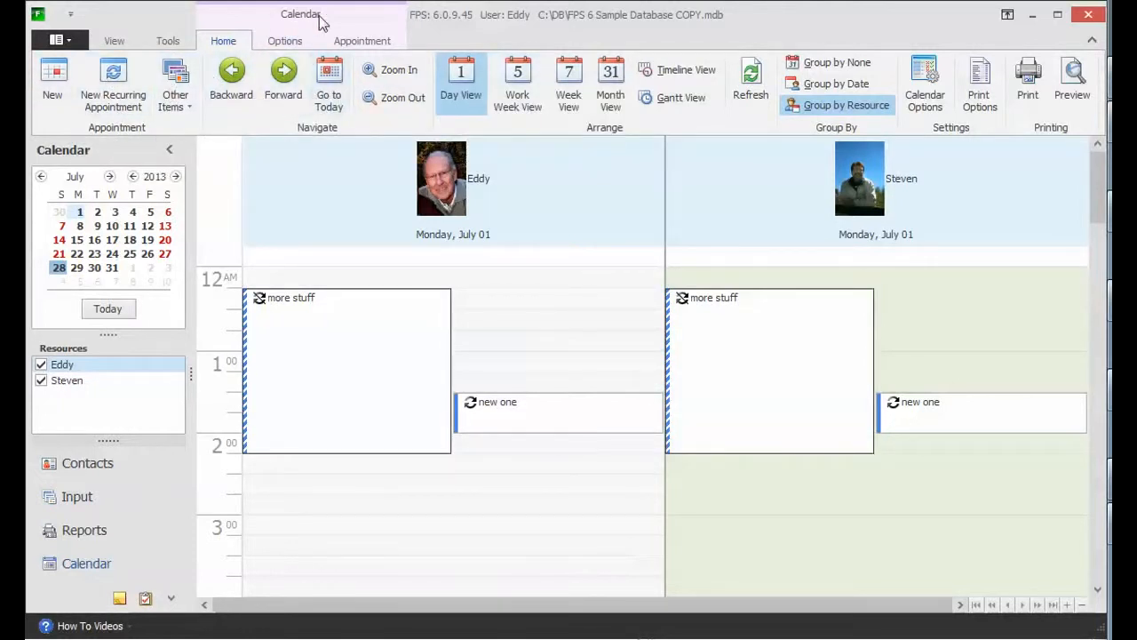
Review the calendar's option and appointment commands, and return to the home commands.
left_click(293, 40)
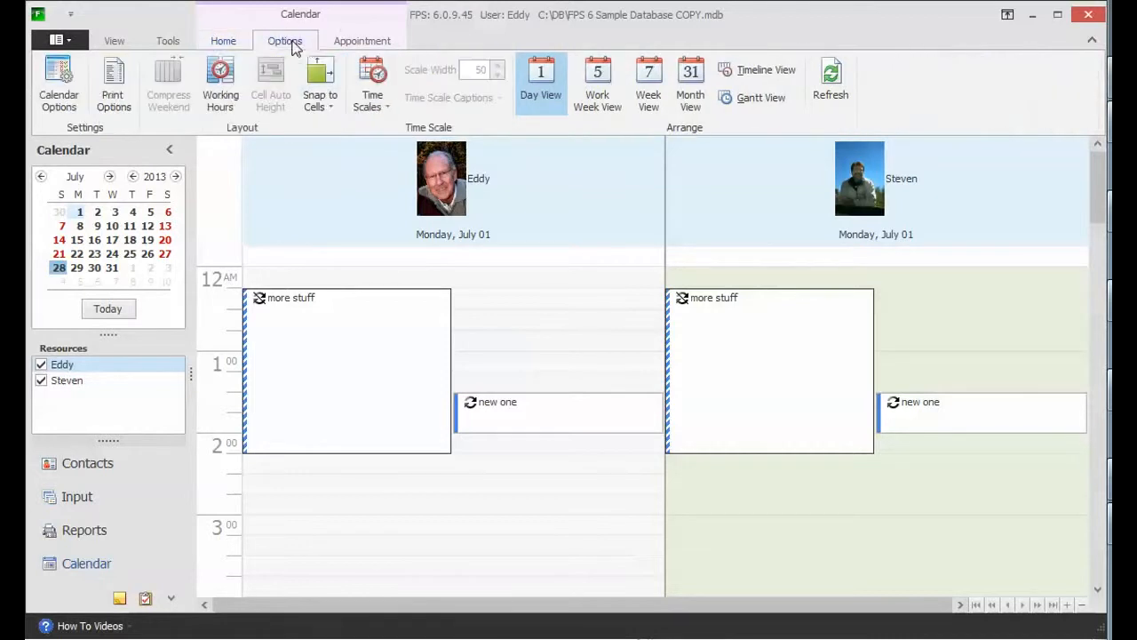
left_click(366, 44)
left_click(293, 43)
left_click(224, 44)
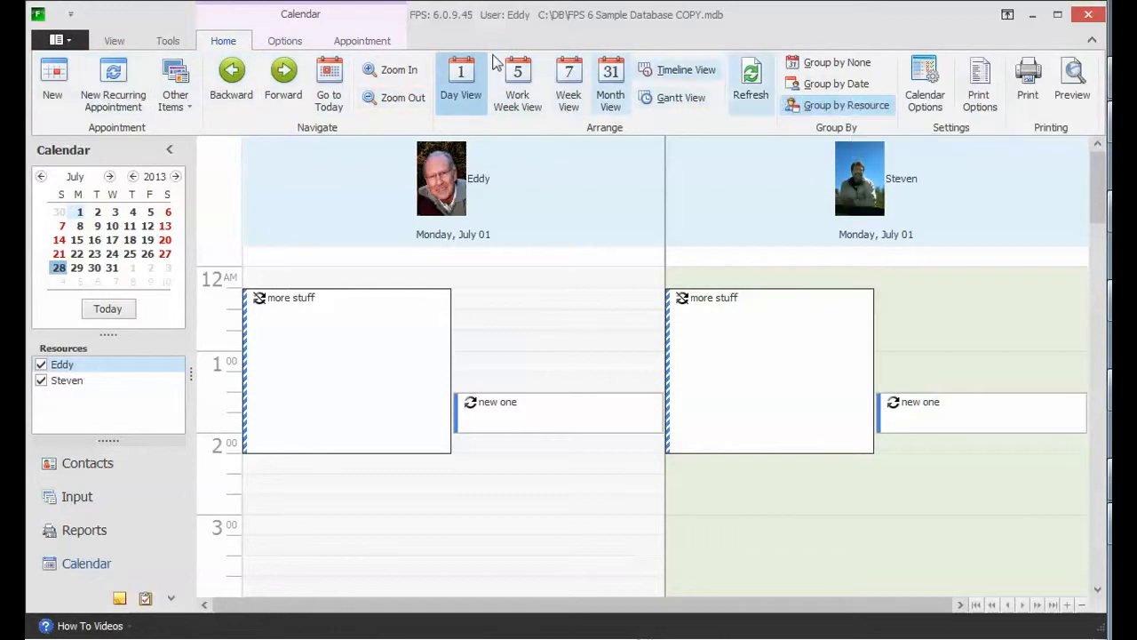
Create an appointment on 7/1/2013 with the subject "this is a newone", assign it to the second resource, and add the note "test".
left_click(55, 82)
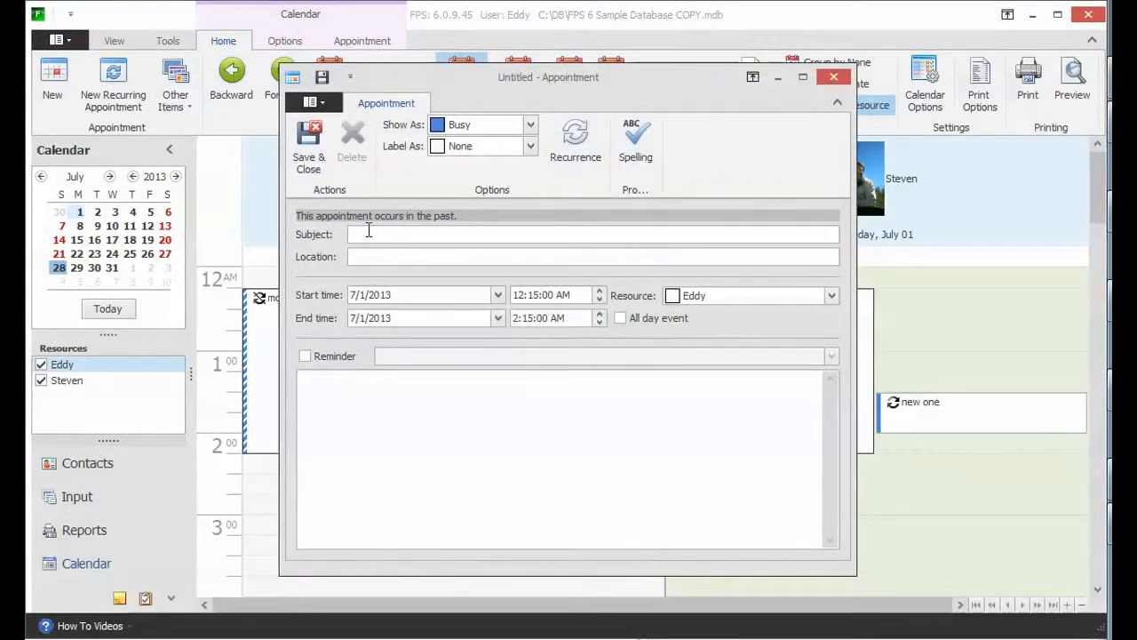
type("t")
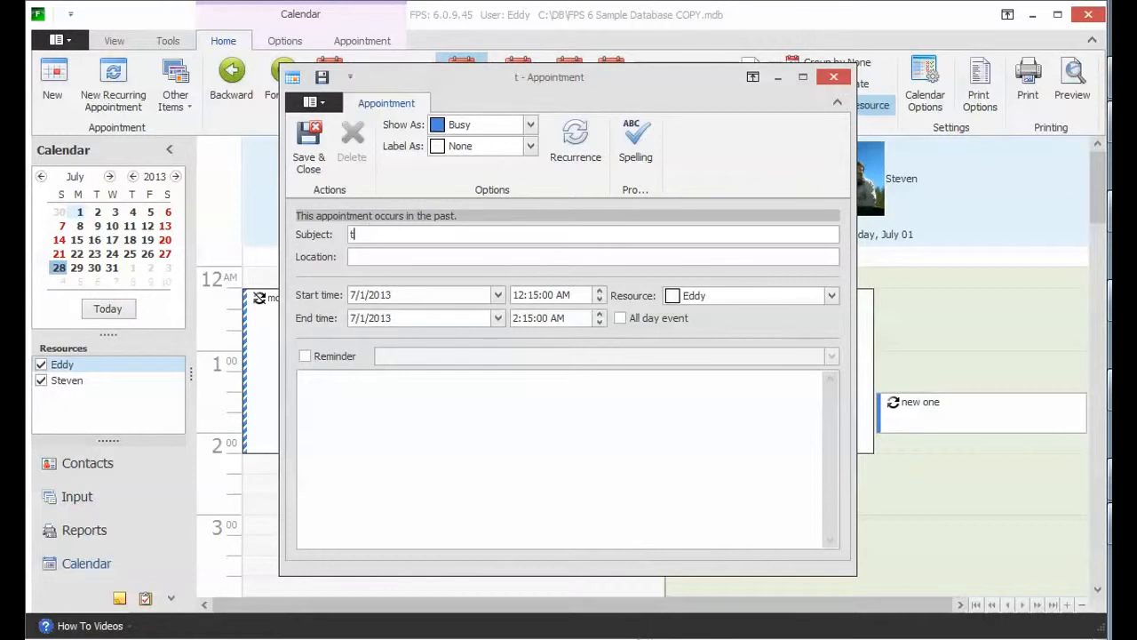
type("his is a newone")
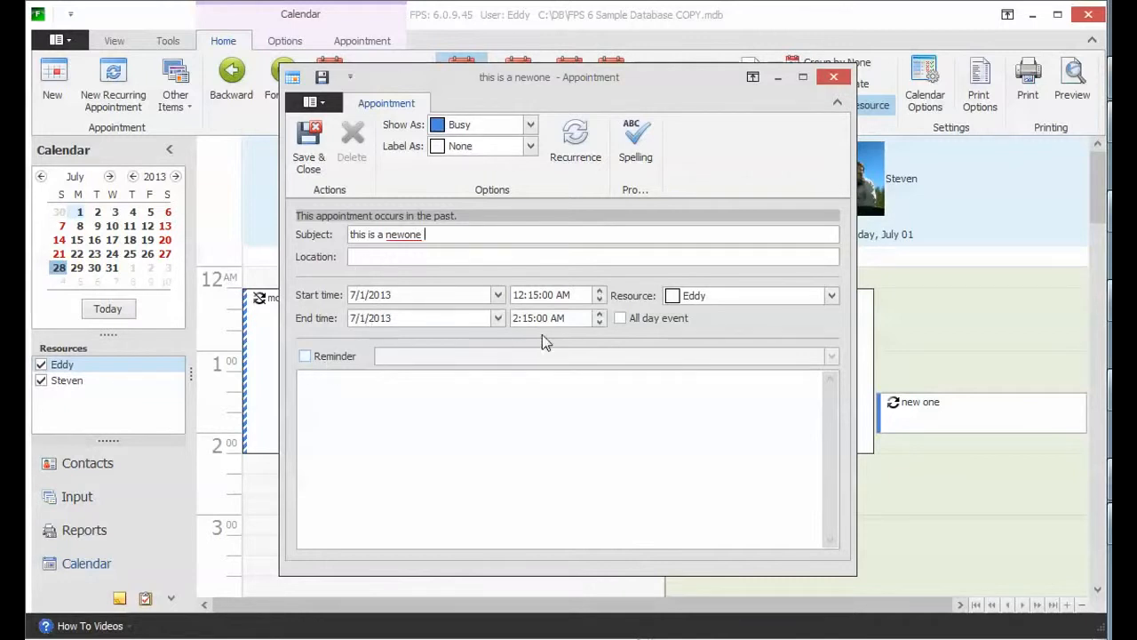
left_click(701, 295)
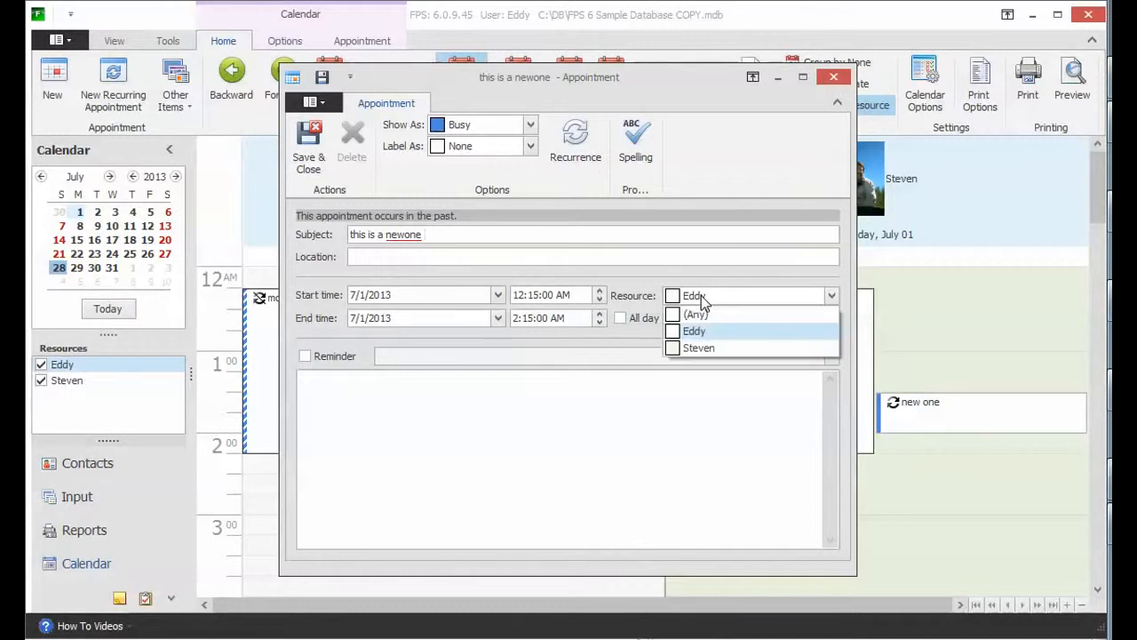
left_click(675, 350)
left_click(324, 381)
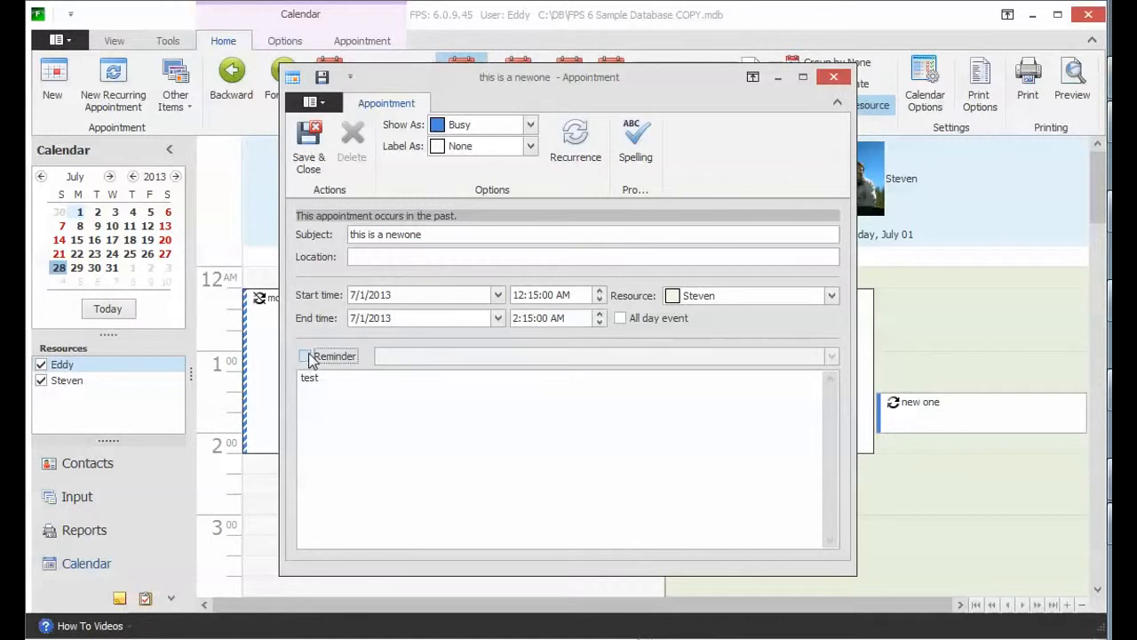
Turn on a 15-minute reminder for the new appointment, checking the available lead times, and save and close it.
left_click(306, 357)
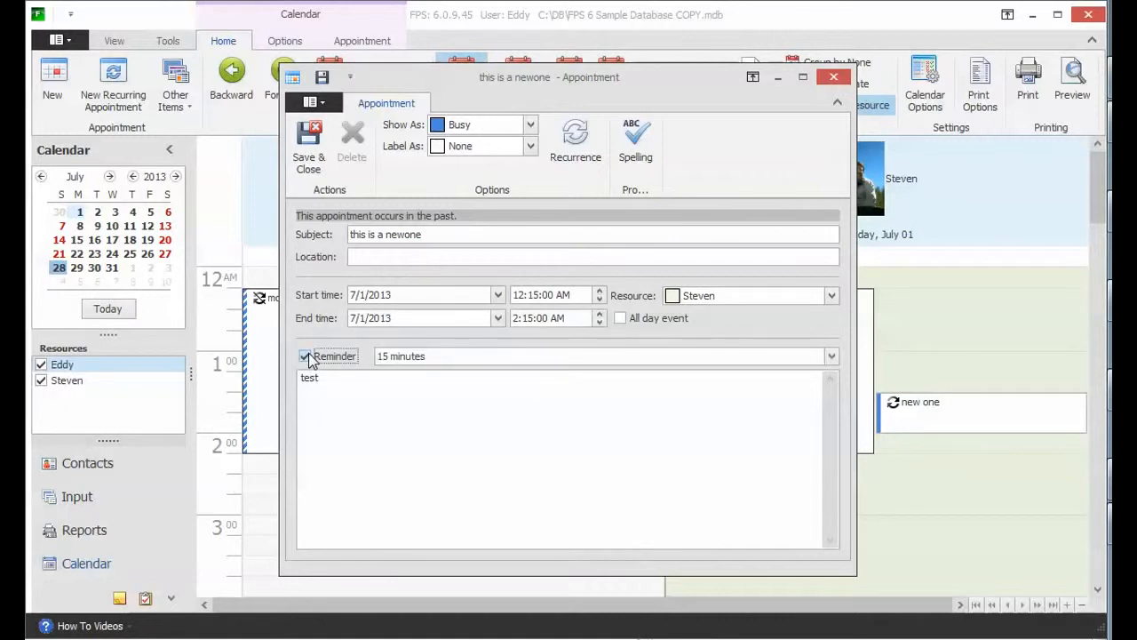
left_click(831, 356)
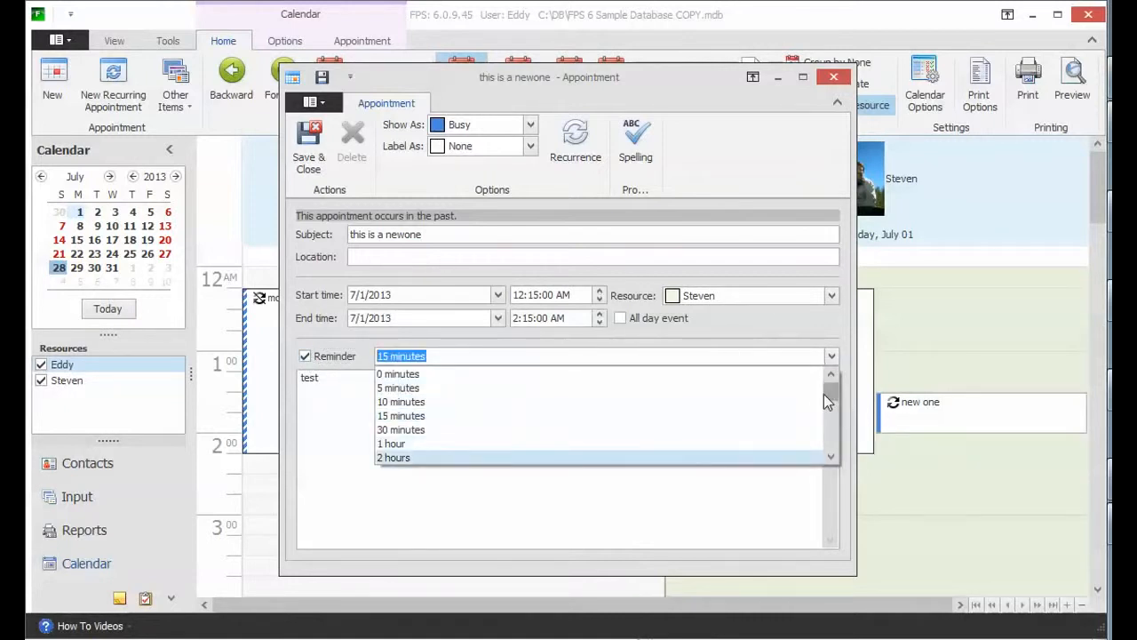
mouse_move(829, 391)
left_mouse_down()
mouse_move(829, 431)
mouse_move(817, 384)
left_mouse_up()
left_click(308, 466)
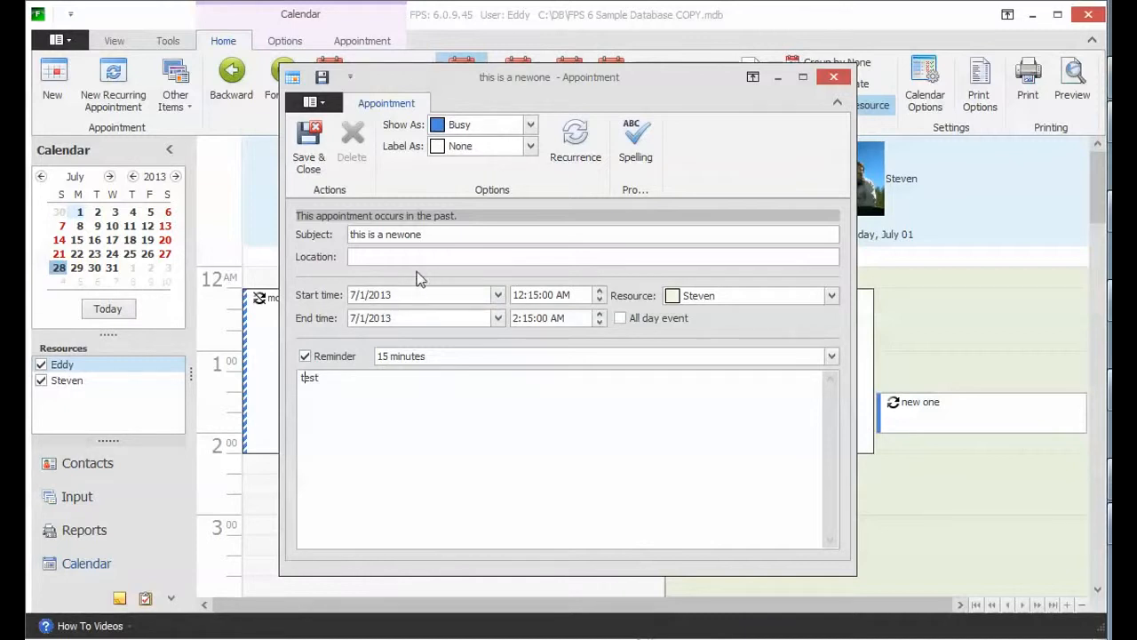
left_click(307, 137)
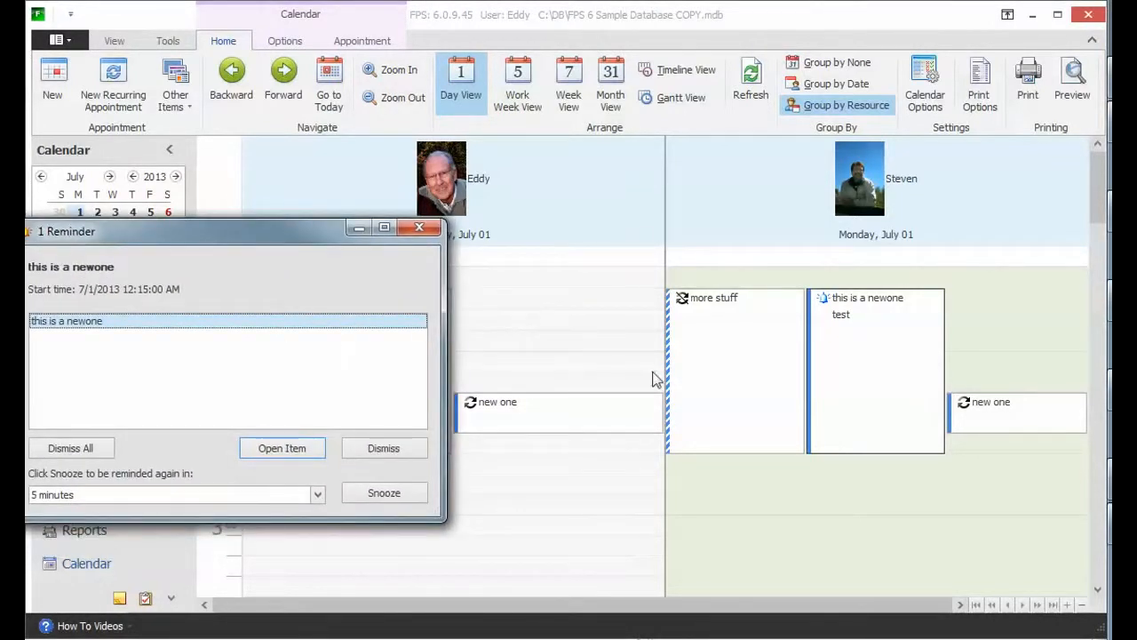
Move the reminder window clear, open its appointment for review, close it, and select the reminder entry.
left_click_drag(147, 227, 227, 203)
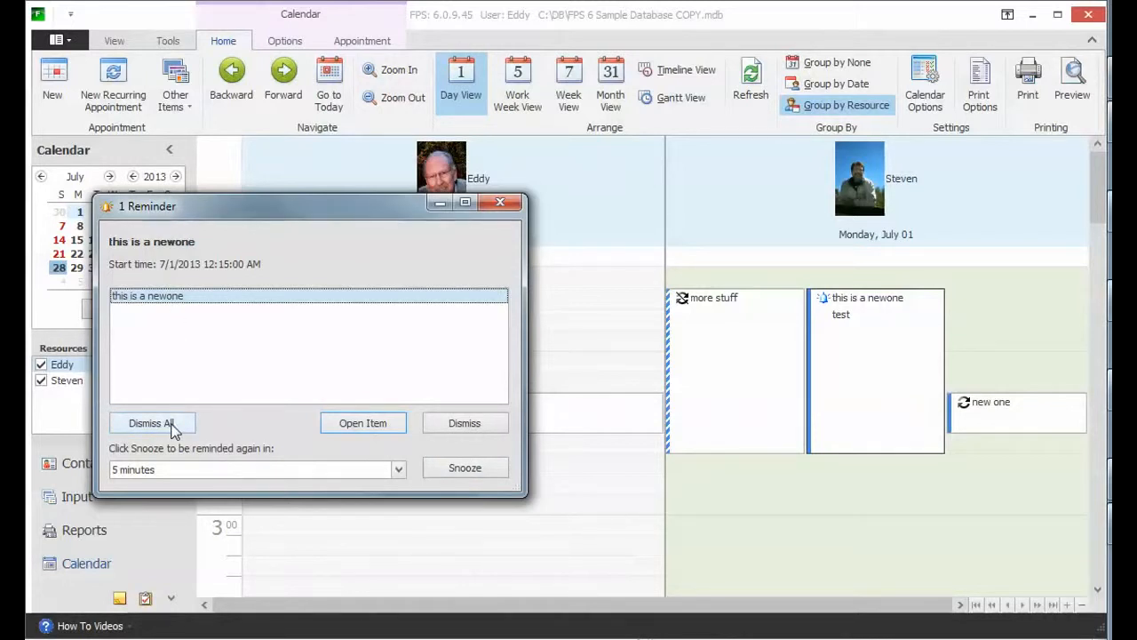
left_click(363, 423)
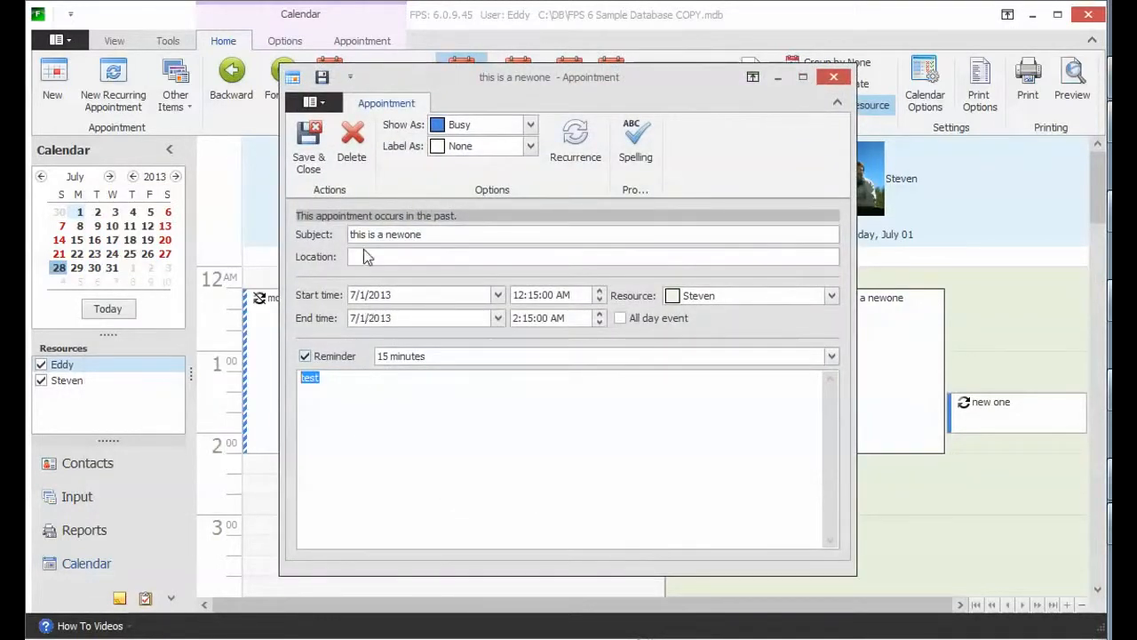
left_click(834, 78)
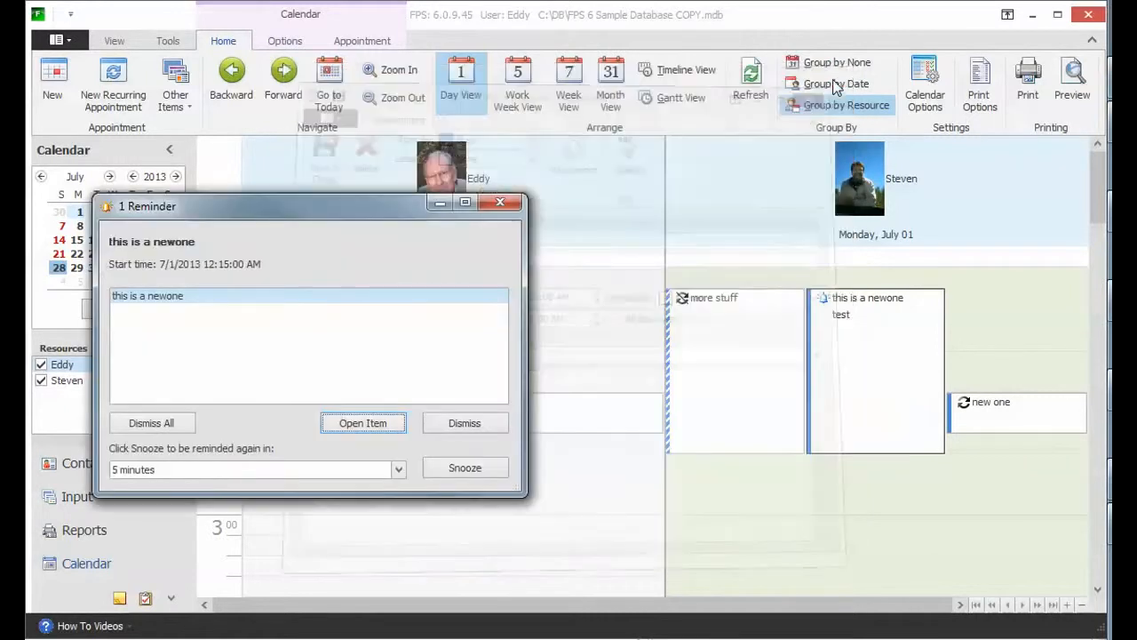
left_click(184, 297)
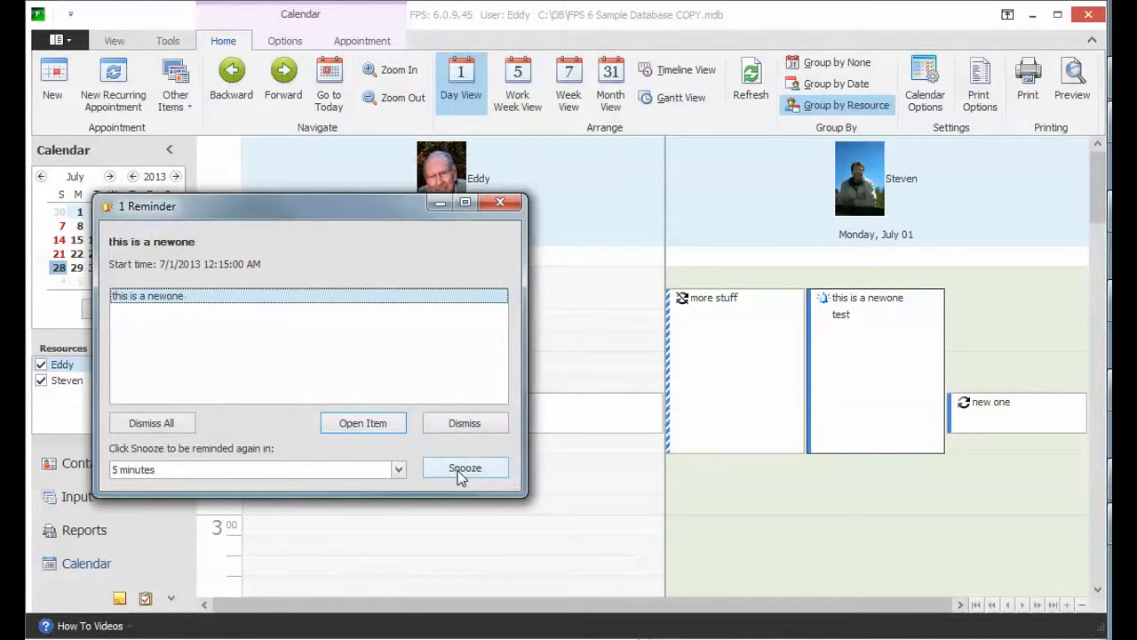
Check the available snooze intervals for the "this is a newone" reminder, and dismiss the reminder.
left_click(400, 471)
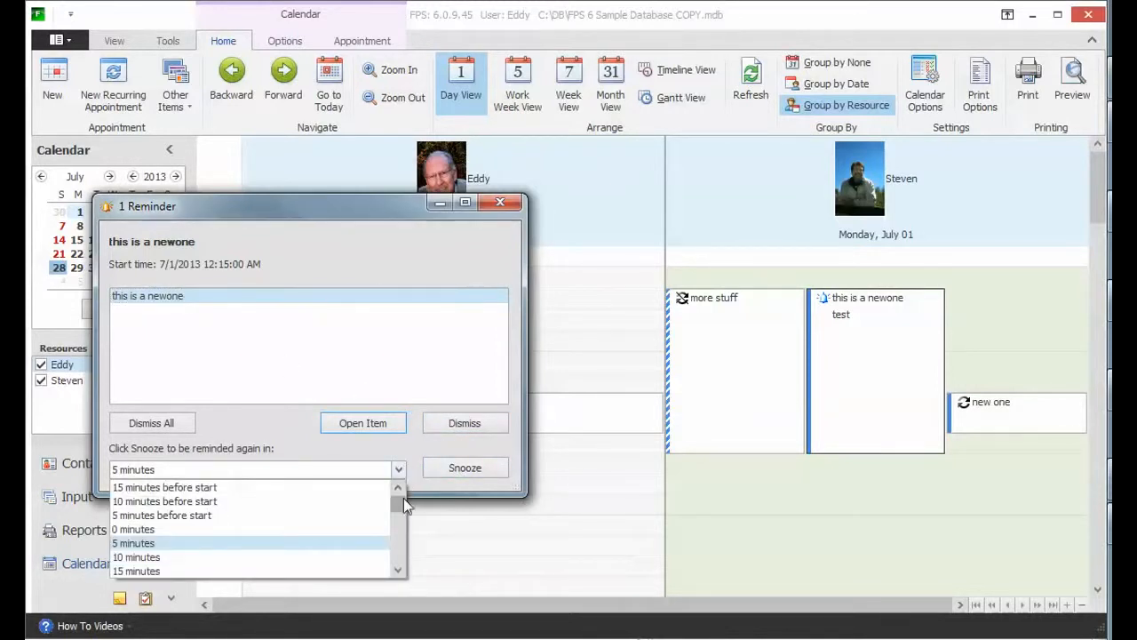
mouse_move(403, 498)
left_mouse_down()
mouse_move(400, 518)
mouse_move(402, 493)
left_mouse_up()
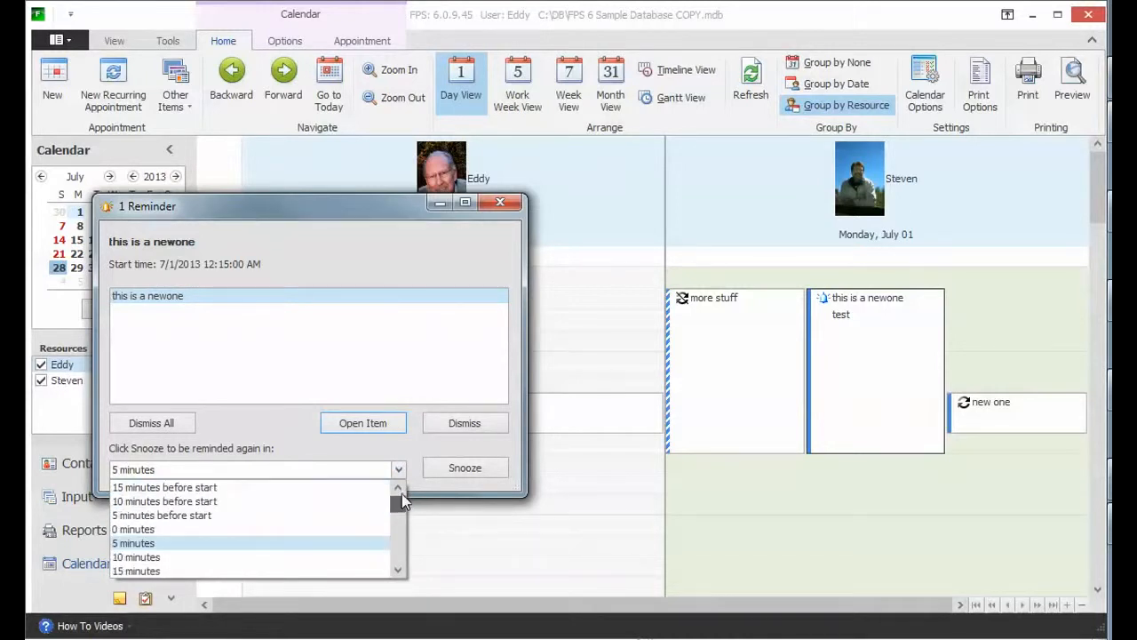
left_click(476, 427)
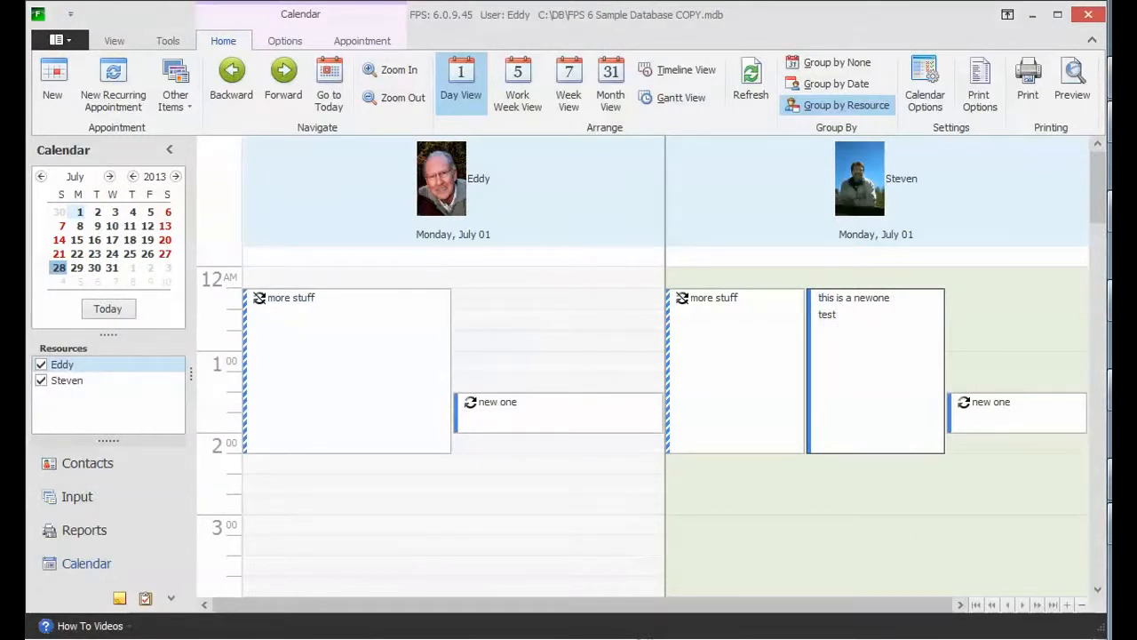
Try the all-day option on the "this is a newone" appointment, turn it back off, and save it as Tentative with the Important label.
double_click(850, 426)
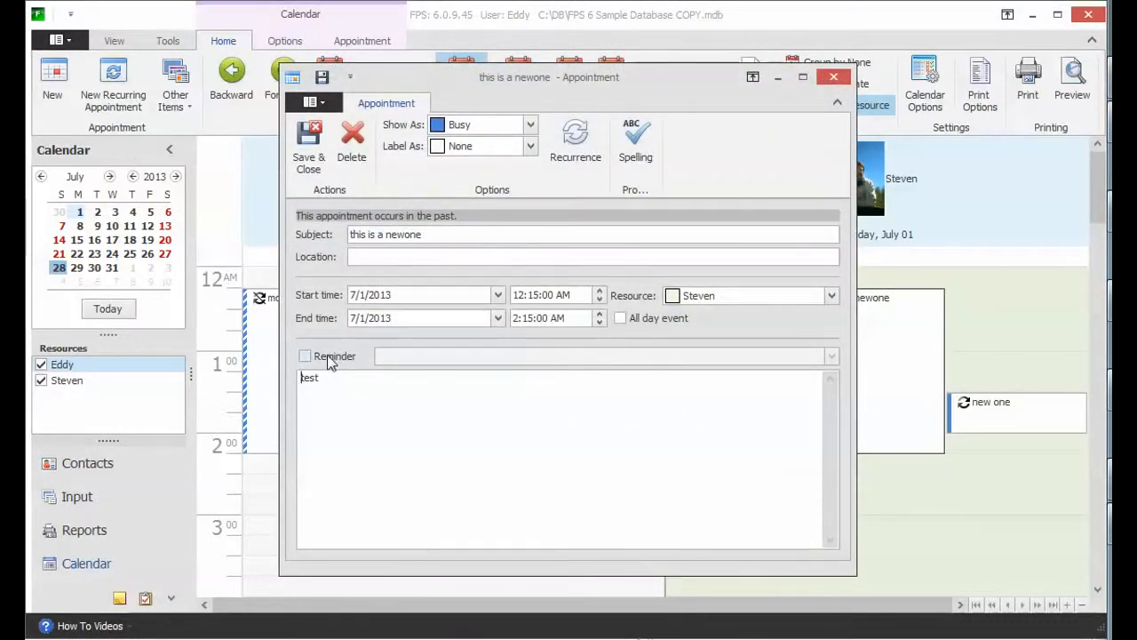
left_click(620, 319)
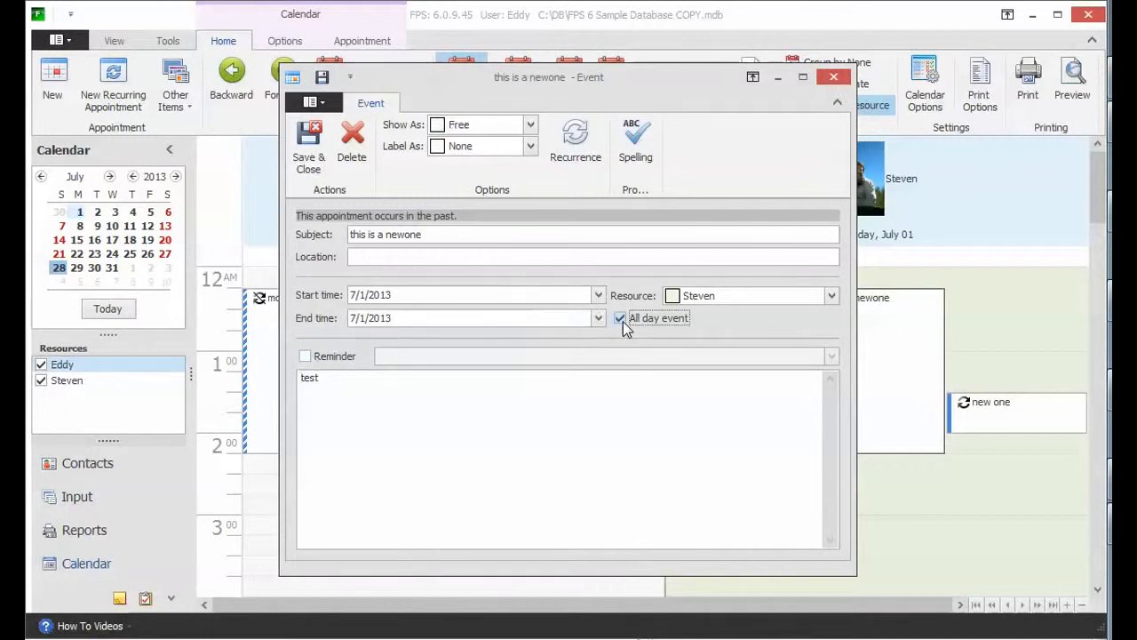
left_click(621, 319)
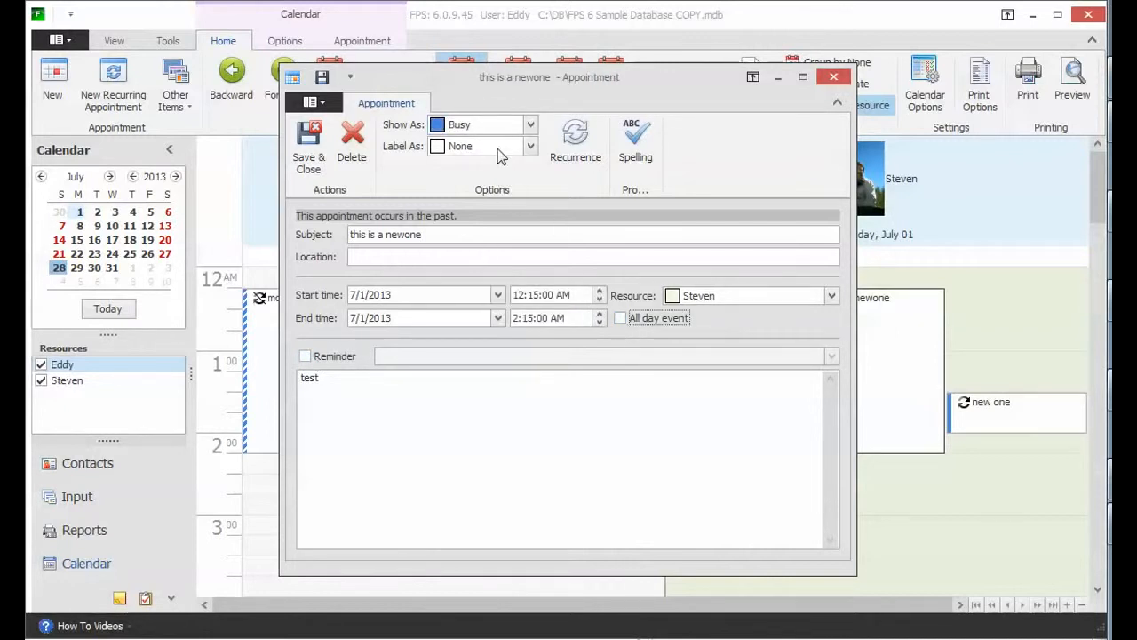
left_click(531, 126)
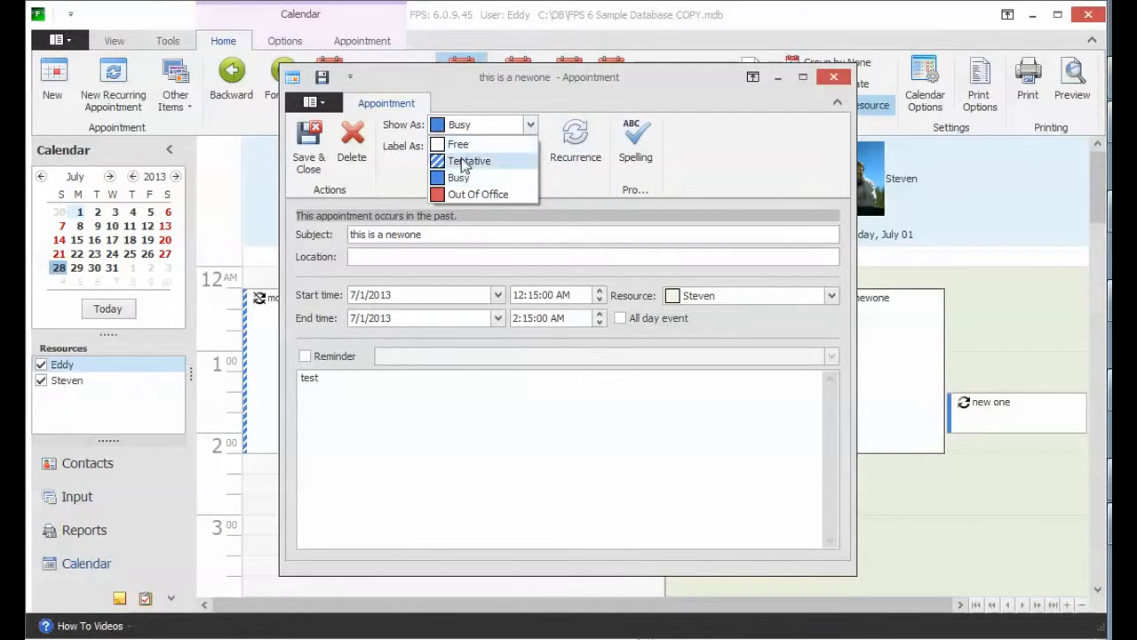
left_click(464, 162)
left_click(531, 146)
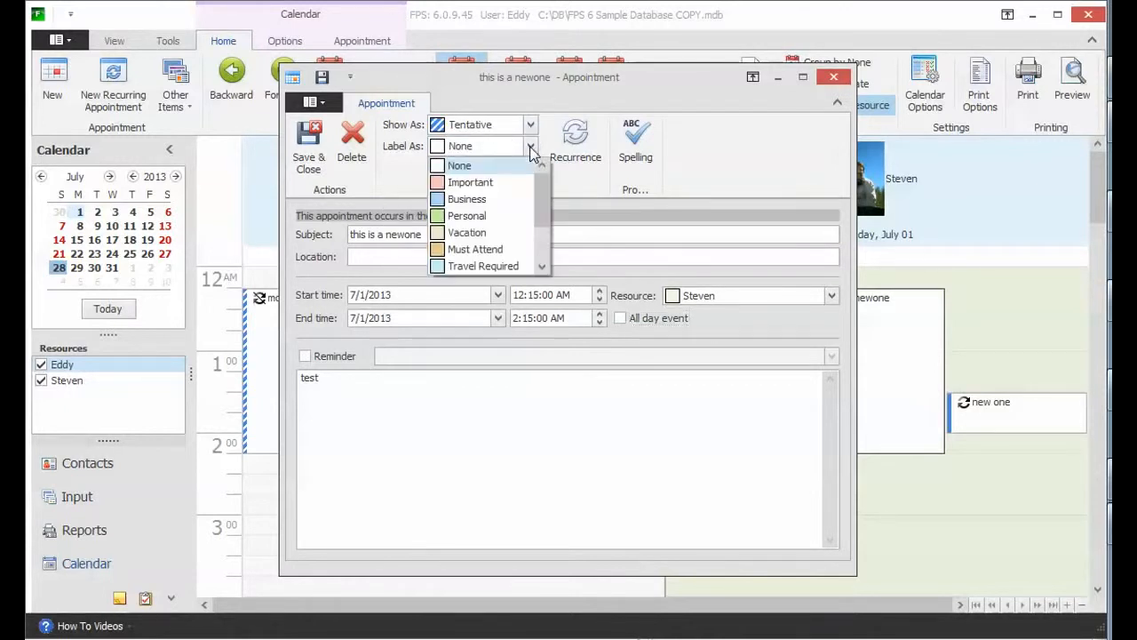
left_click(484, 183)
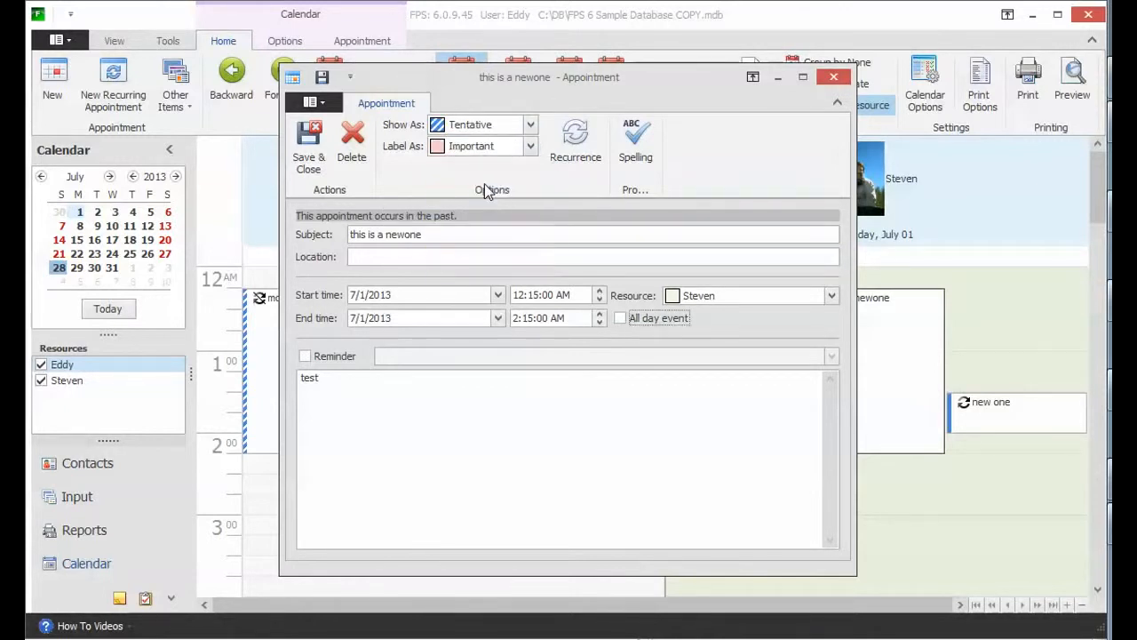
left_click(302, 141)
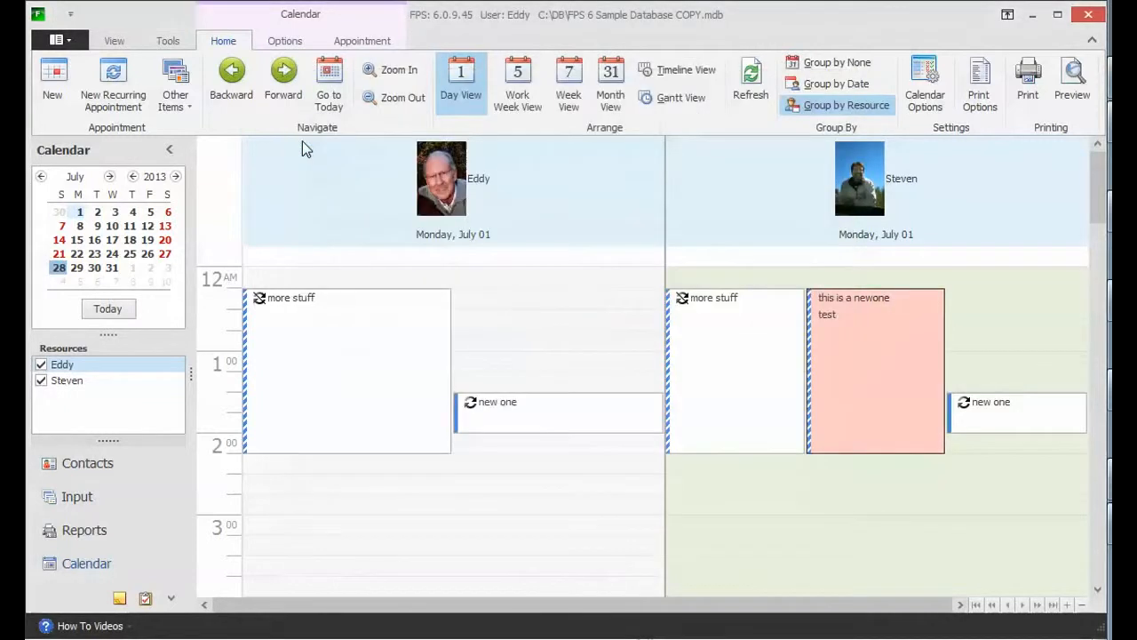
Label the "this is a newone" appointment as Personal and show its time as Out Of Office, directly from the calendar.
right_click(819, 387)
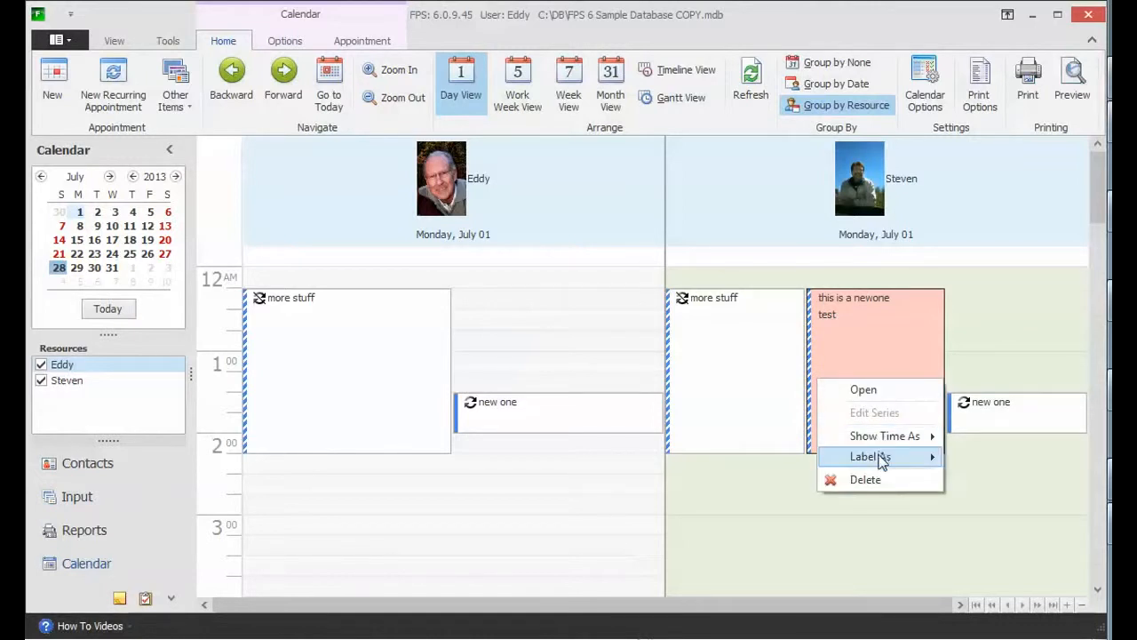
mouse_move(882, 459)
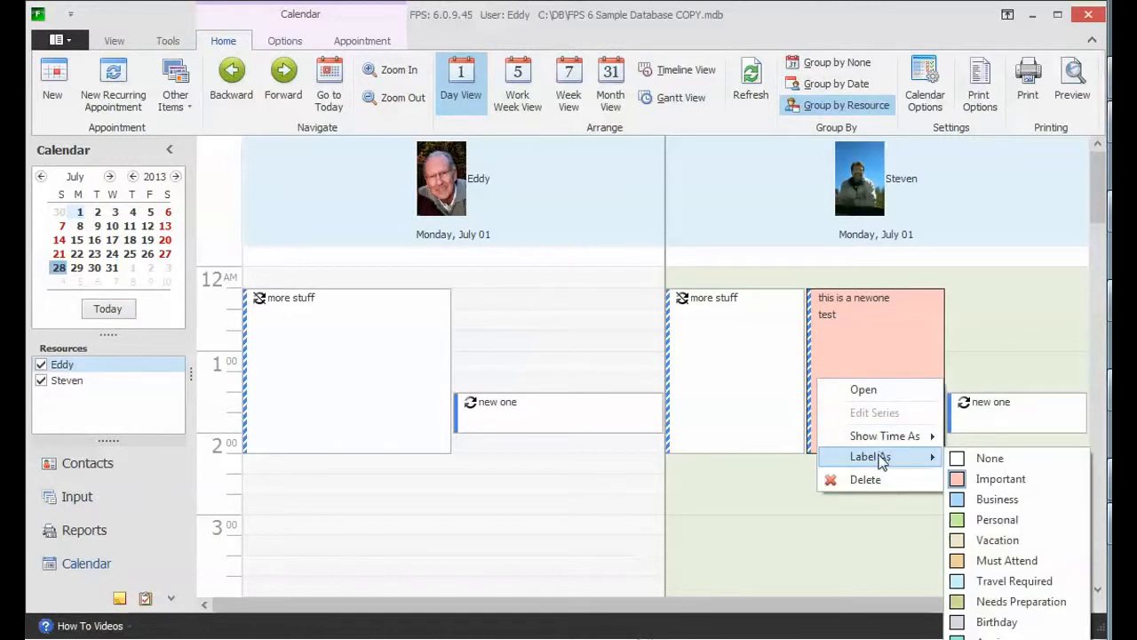
left_click(972, 523)
right_click(884, 396)
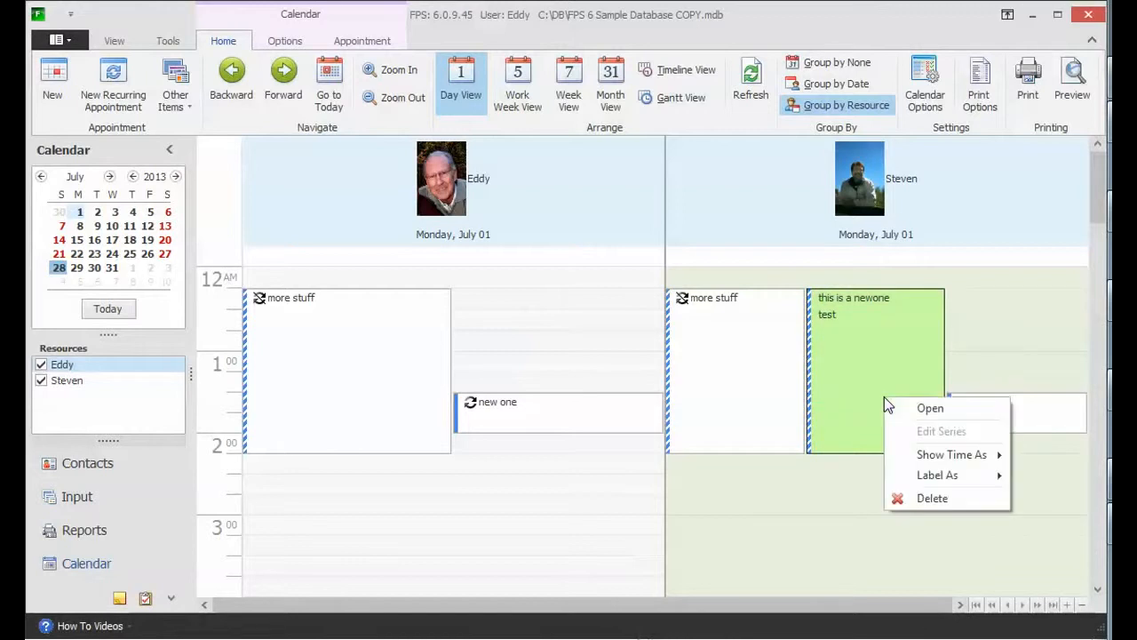
mouse_move(948, 456)
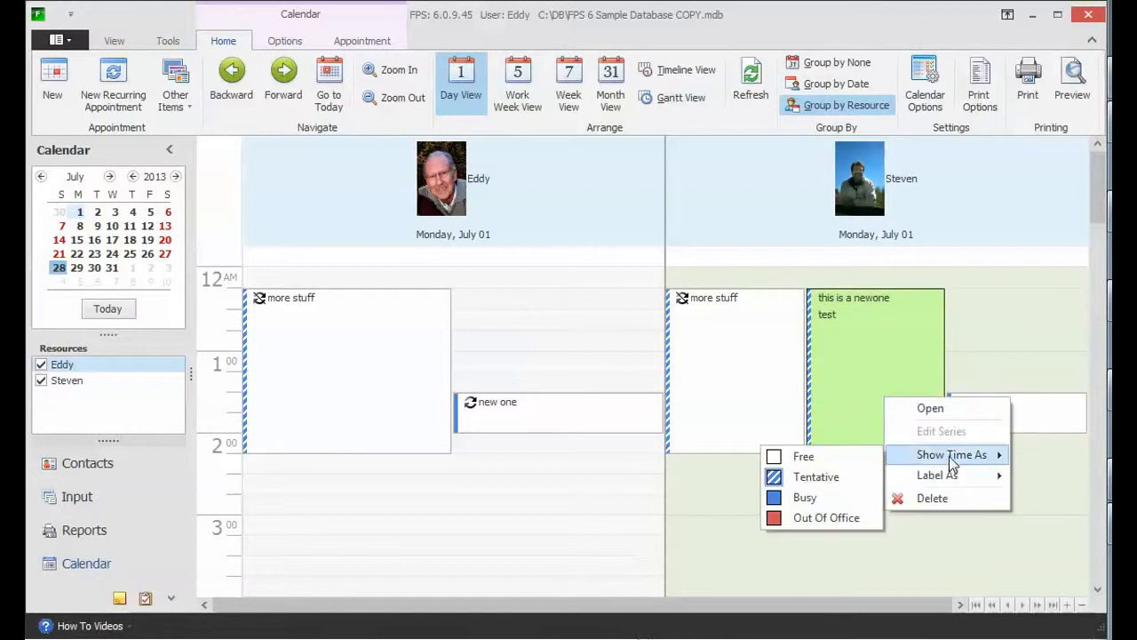
left_click(811, 518)
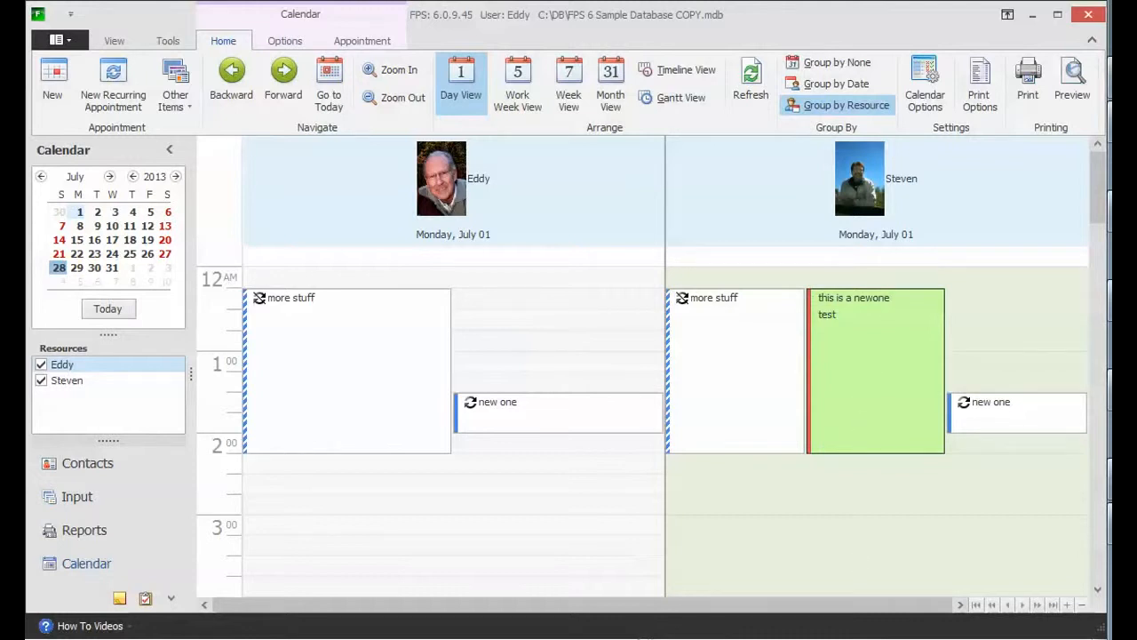
left_click(878, 378)
left_click(877, 399)
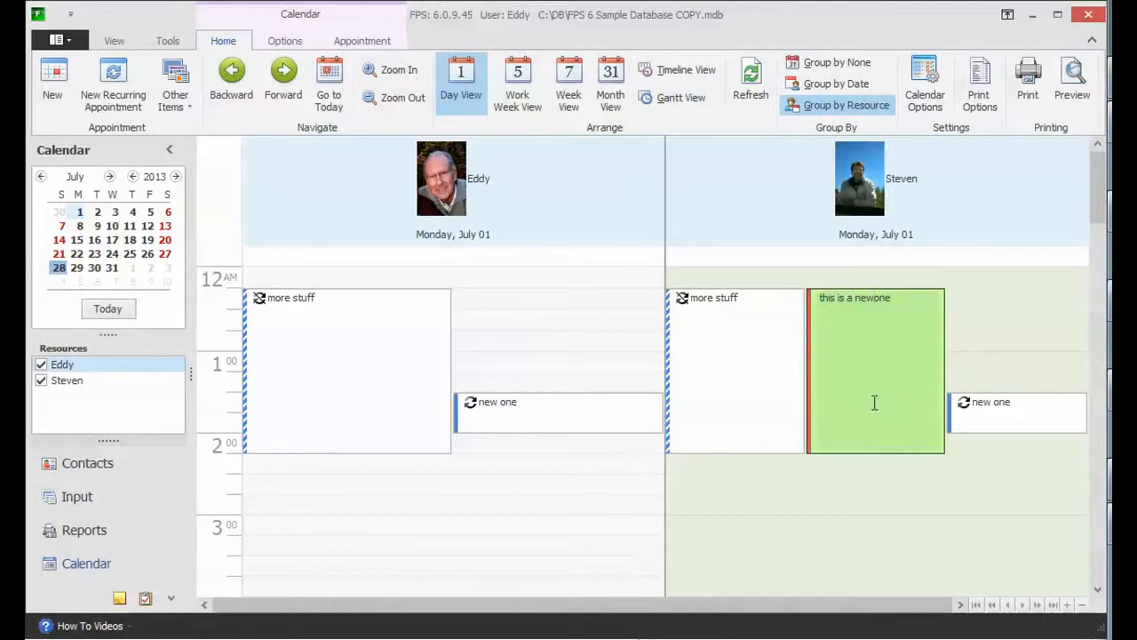
left_click(764, 311)
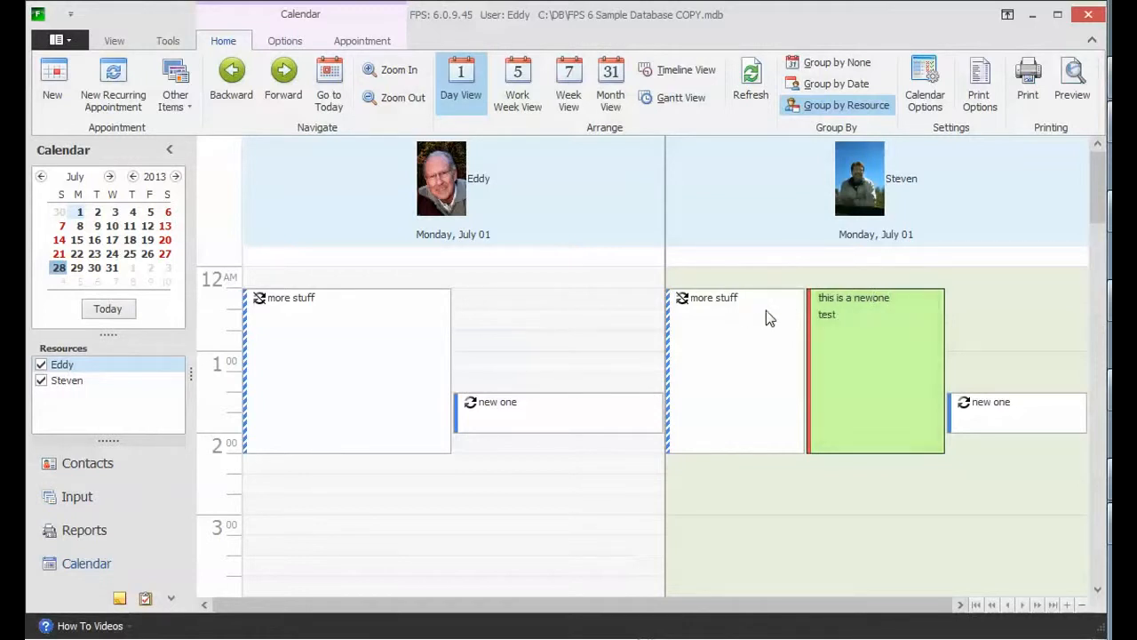
Move the "this is a newone" appointment to the first resource at 12:30 AM, and check its resource in the appointment details.
left_click_drag(834, 329, 526, 360)
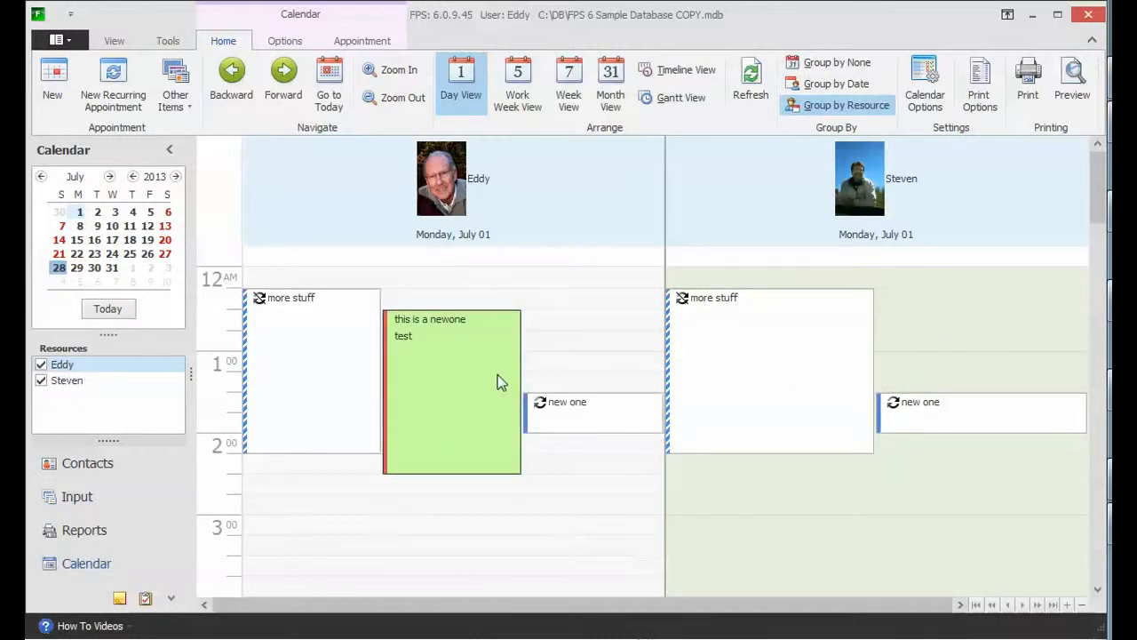
double_click(474, 382)
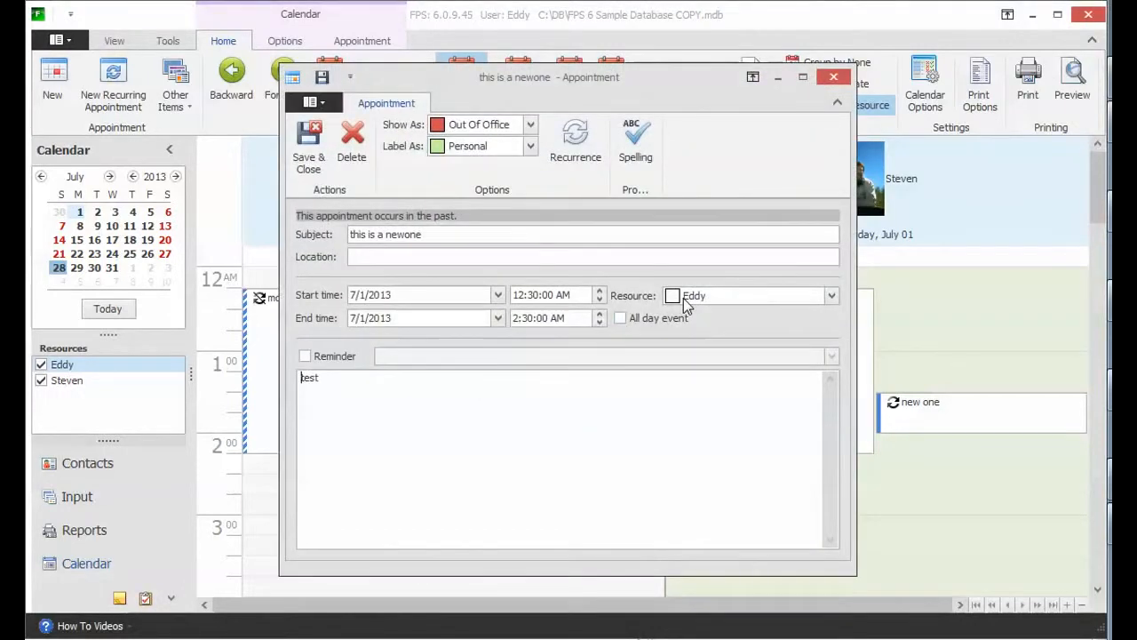
left_click(844, 79)
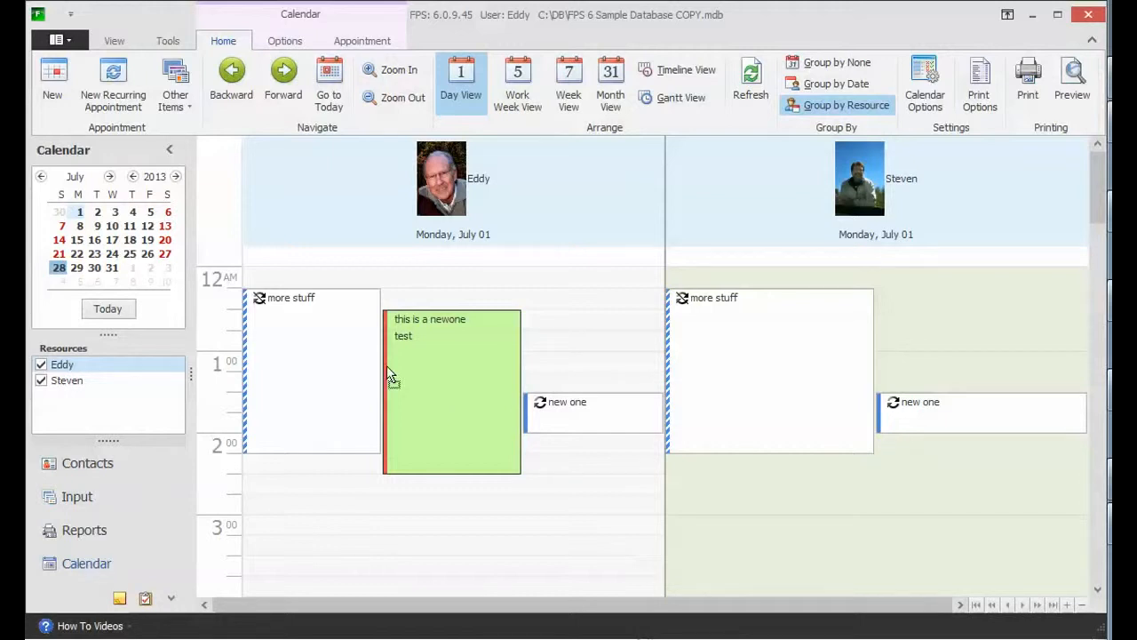
Move the "this is a newone" appointment to July 4 using the date navigator, and display that day.
left_click_drag(388, 373, 136, 214)
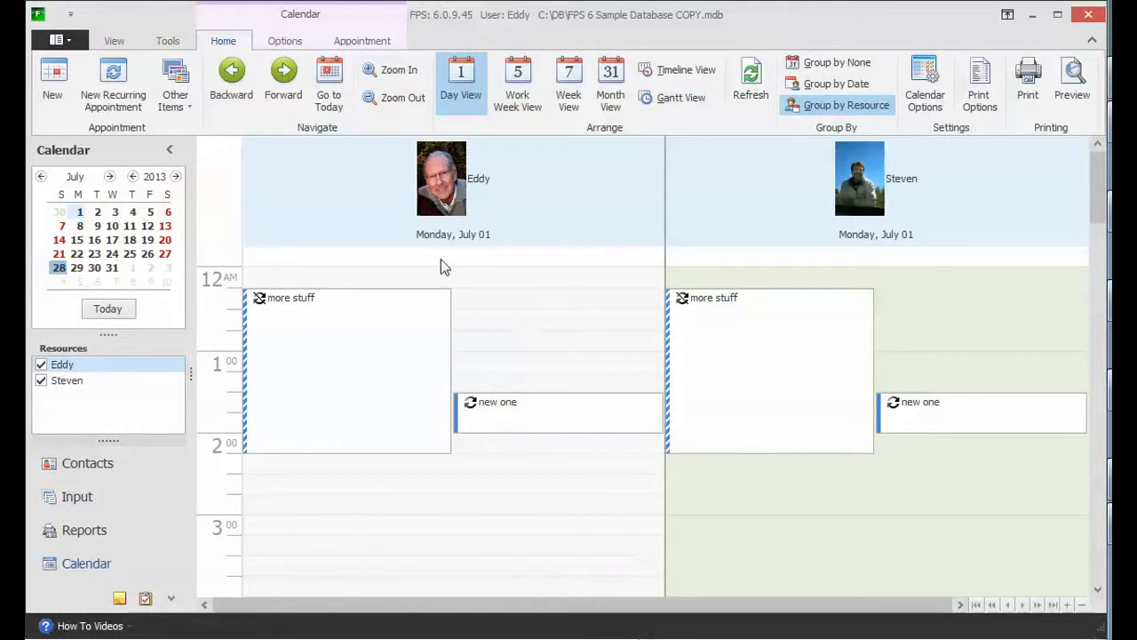
left_click(135, 213)
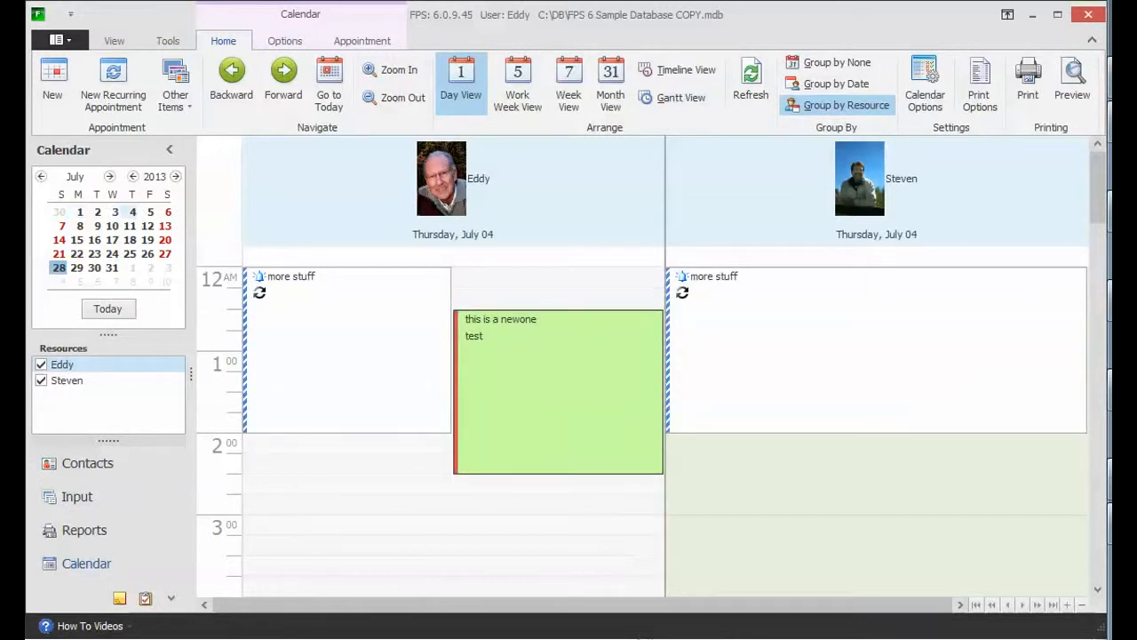
Examine the daily, weekly, monthly and yearly recurrence settings of the moved appointment, and leave them without applying a recurrence.
double_click(553, 406)
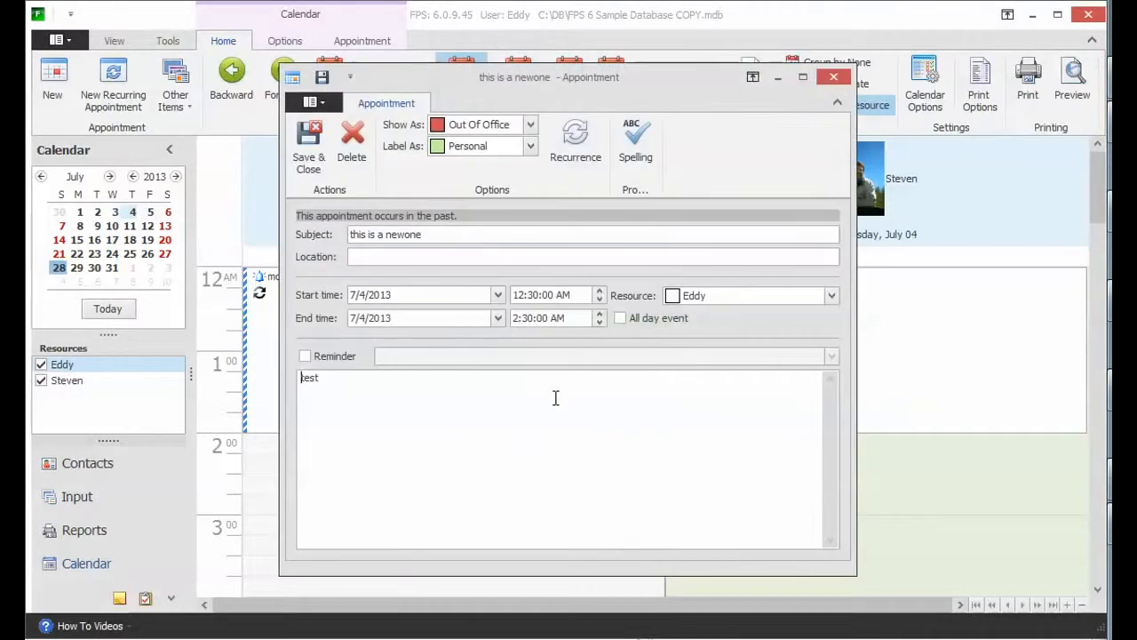
left_click(576, 138)
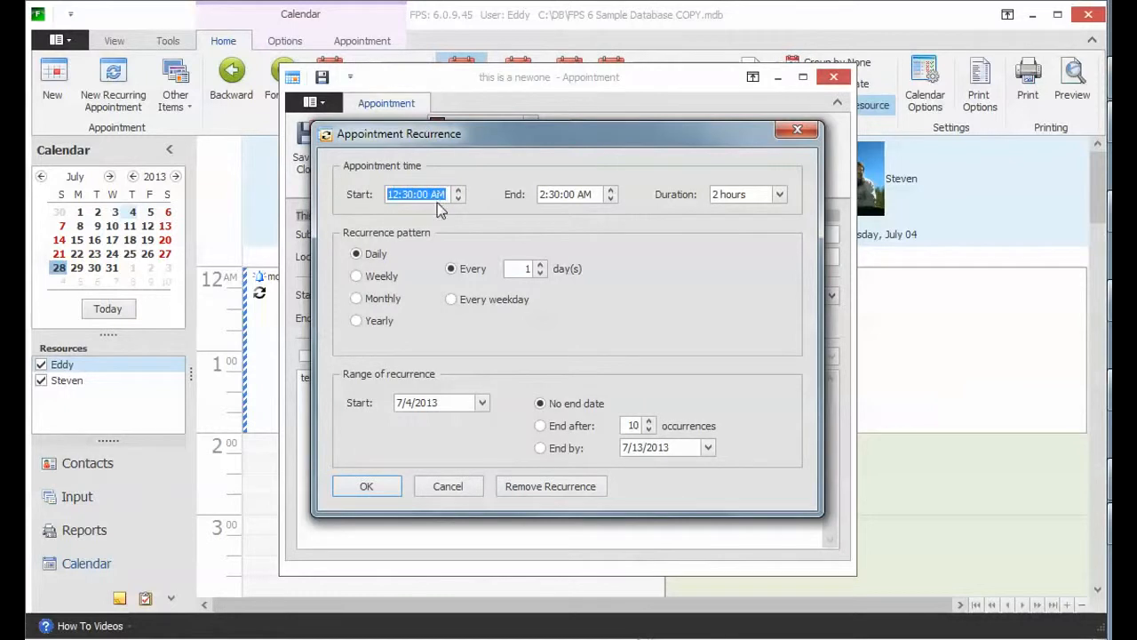
left_click(381, 276)
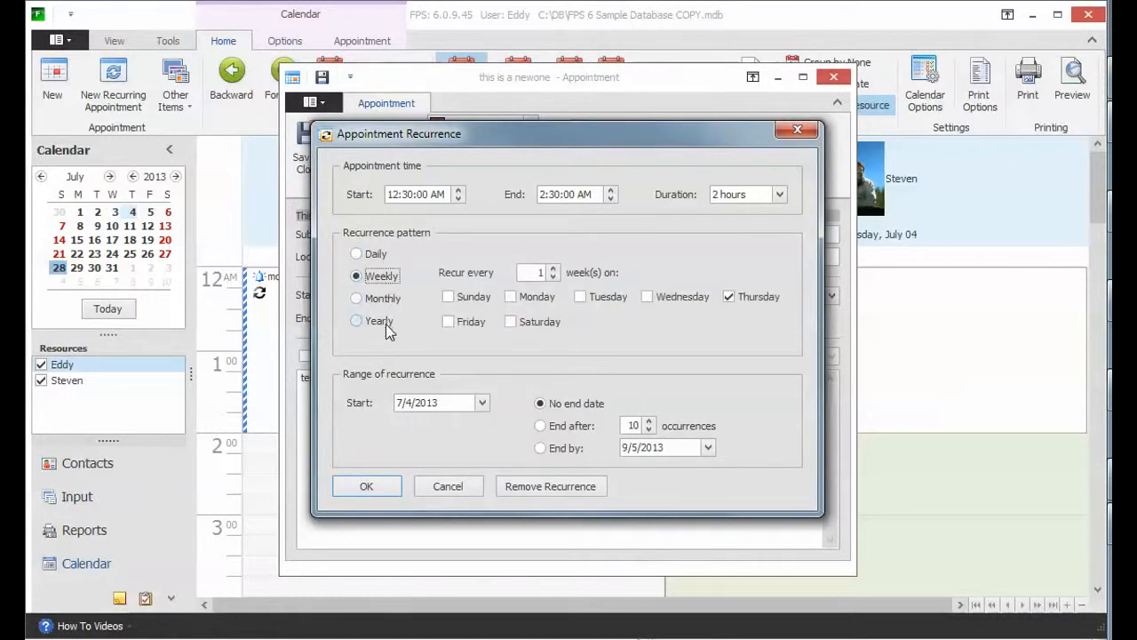
left_click(382, 322)
left_click(391, 277)
left_click(360, 298)
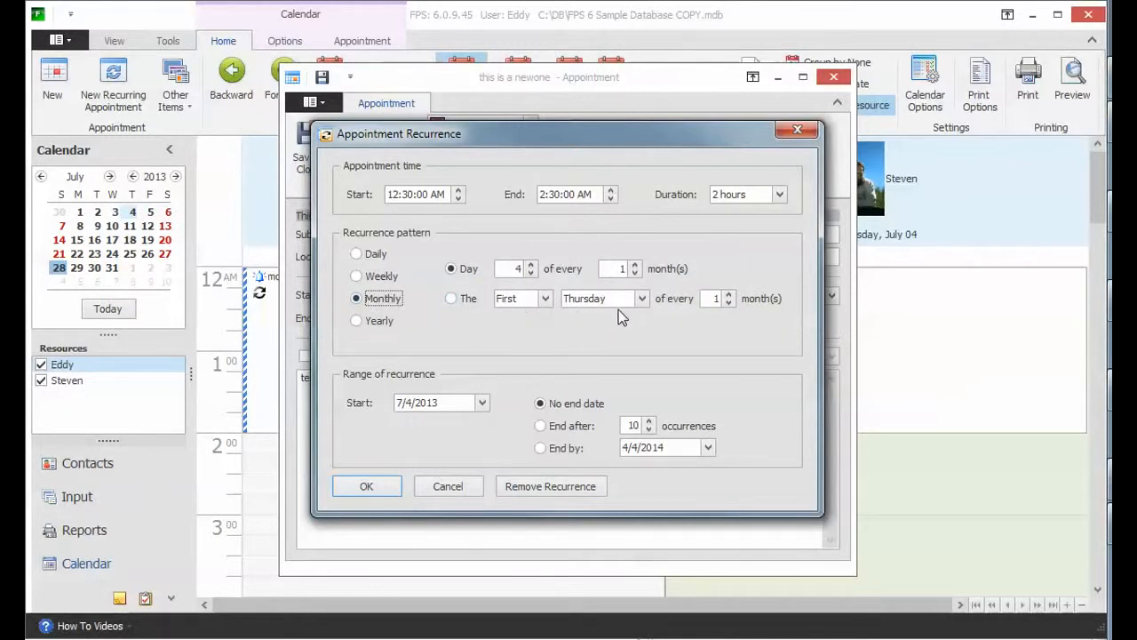
left_click(372, 325)
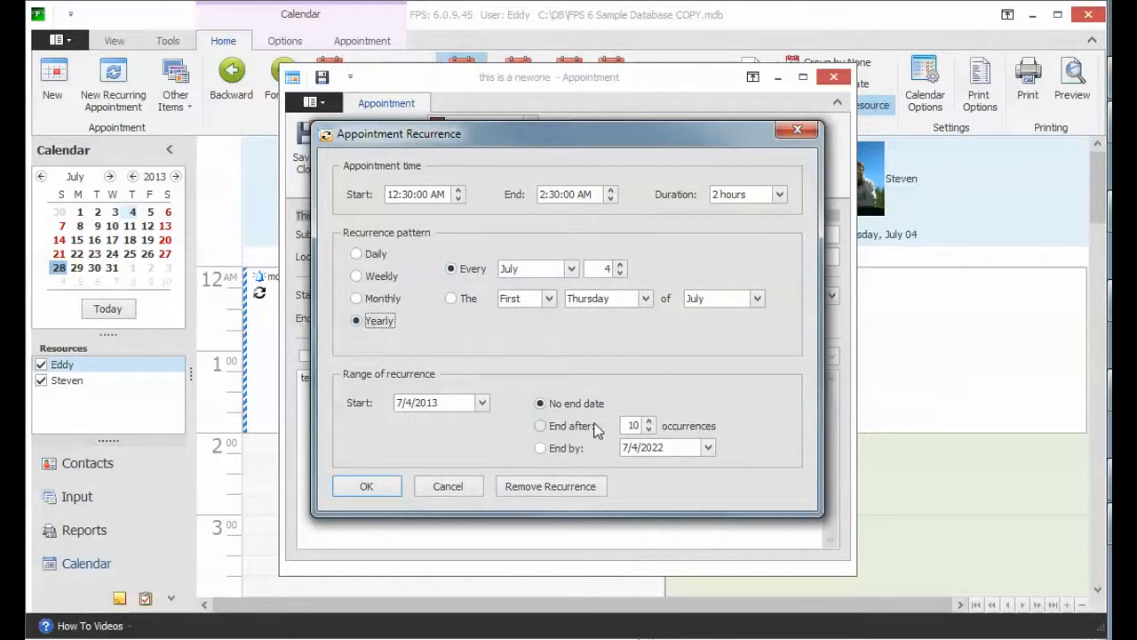
left_click(359, 255)
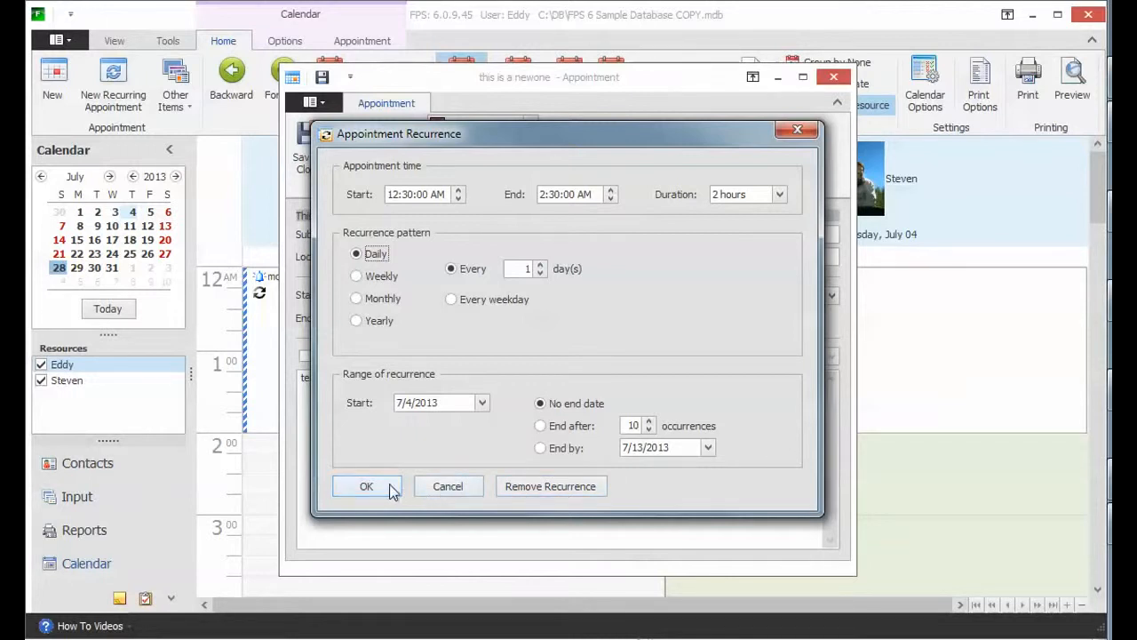
left_click(448, 486)
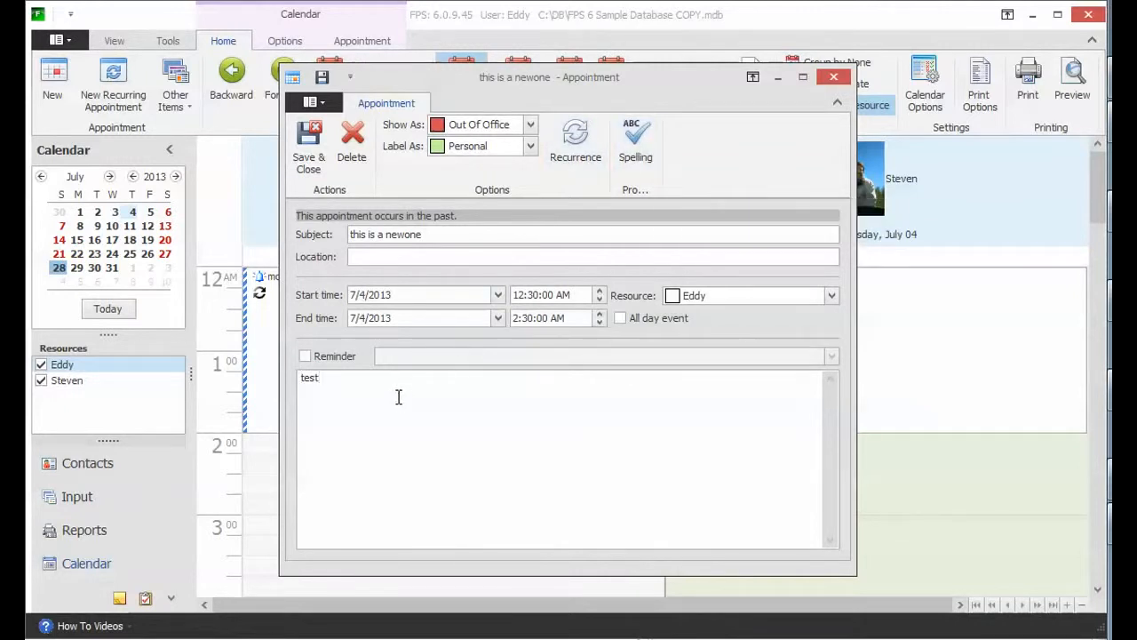
Spell-check the appointment, ignoring "newone" in the subject and changing "testt" to "test" in the note.
left_click(635, 142)
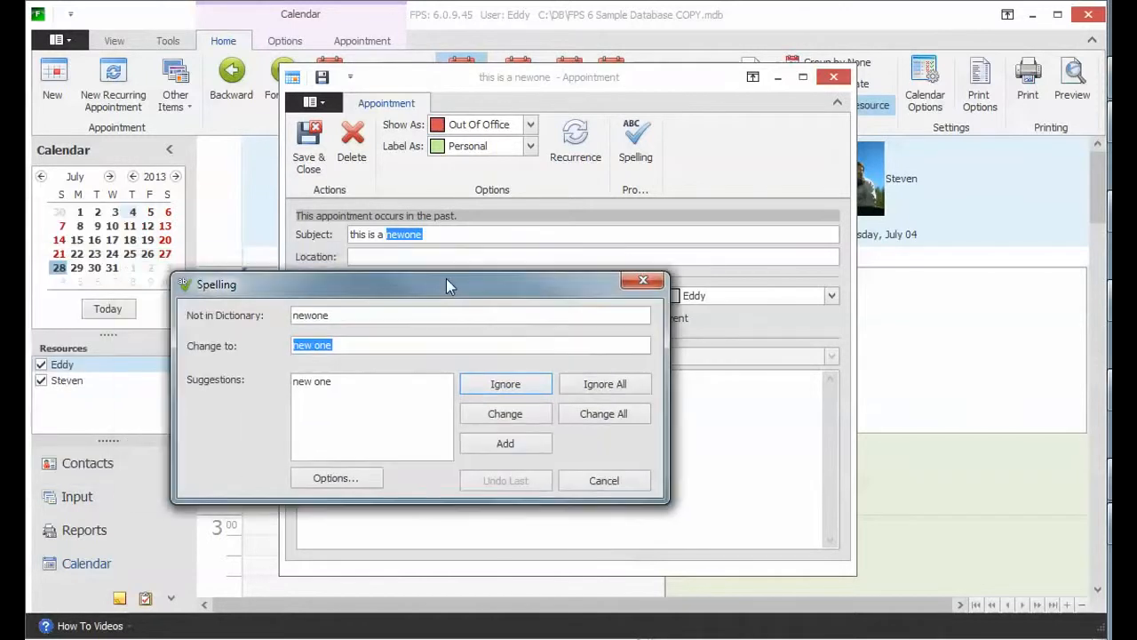
left_click(465, 389)
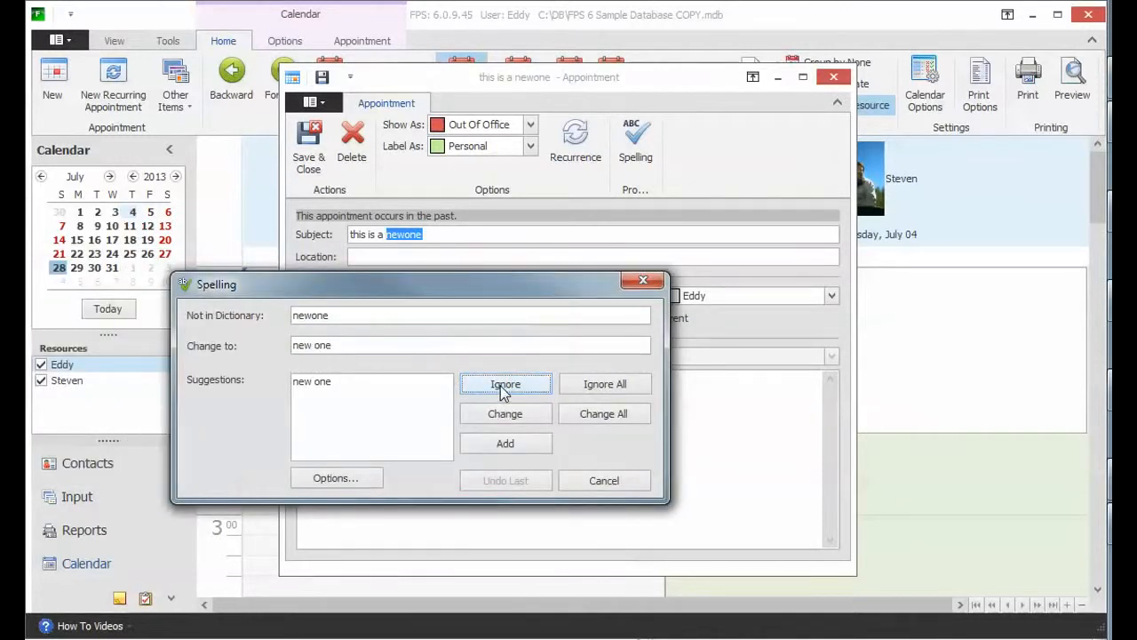
left_click(302, 382)
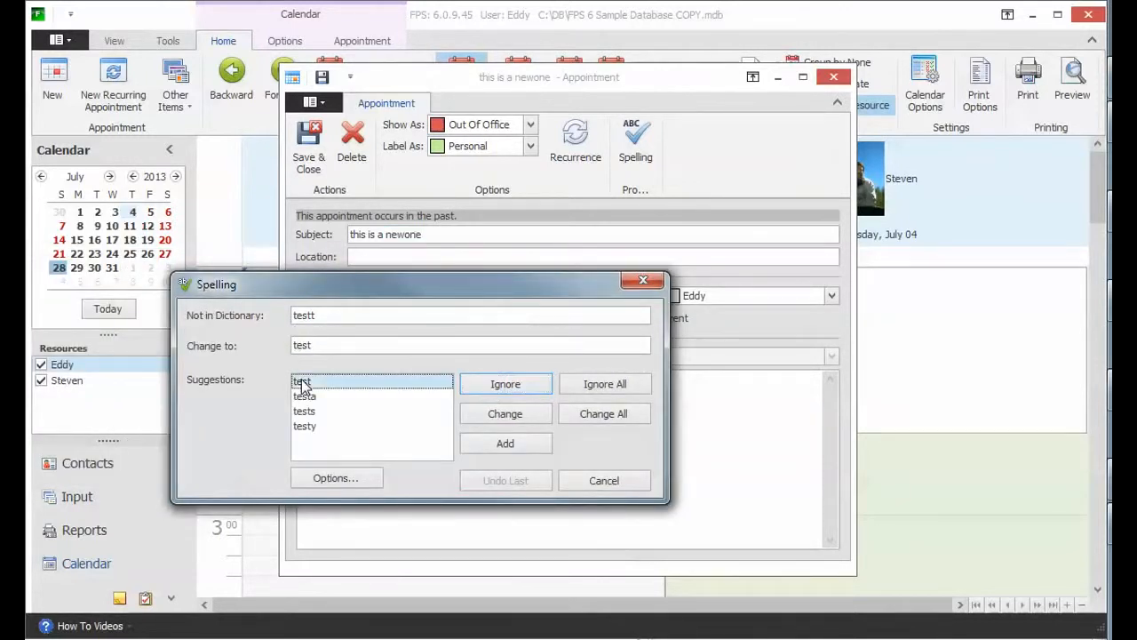
left_click_drag(421, 277, 647, 293)
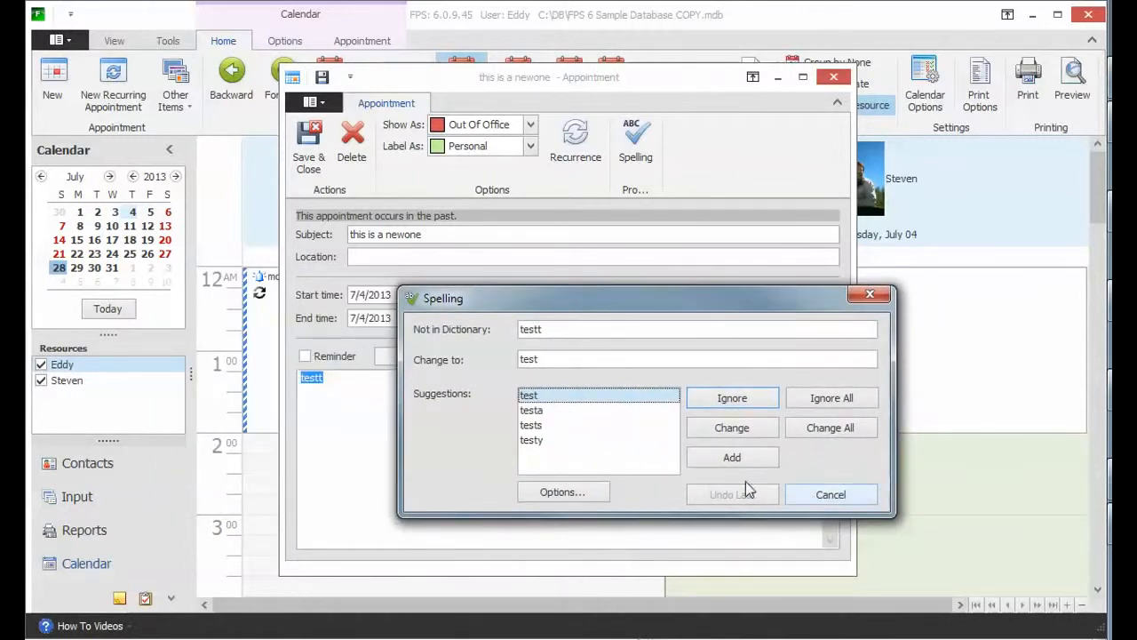
left_click(730, 428)
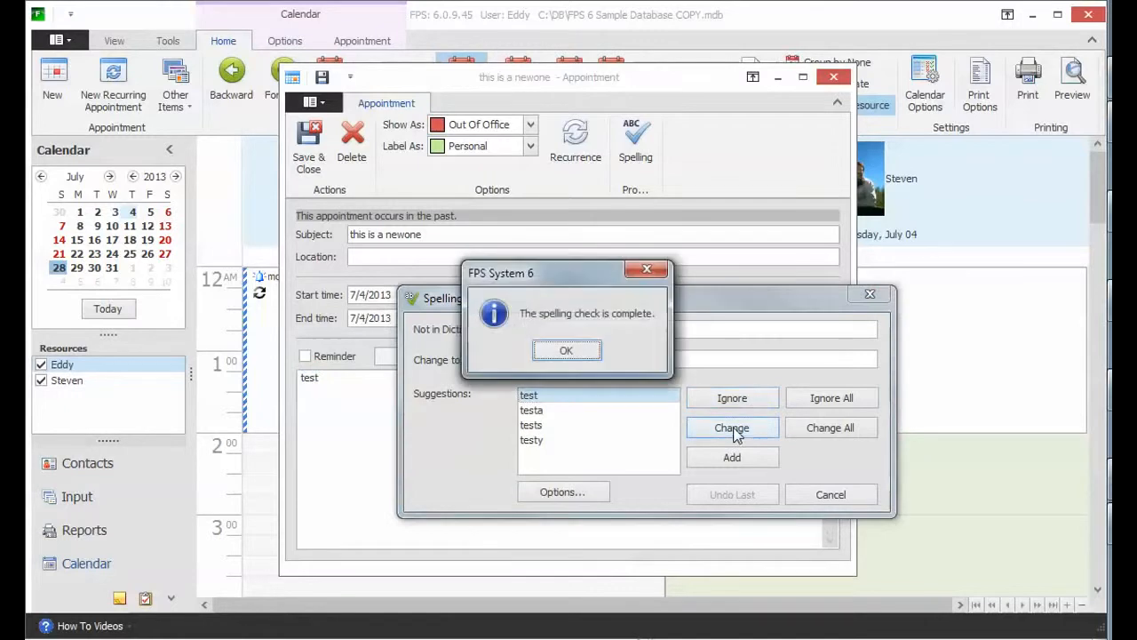
left_click(566, 350)
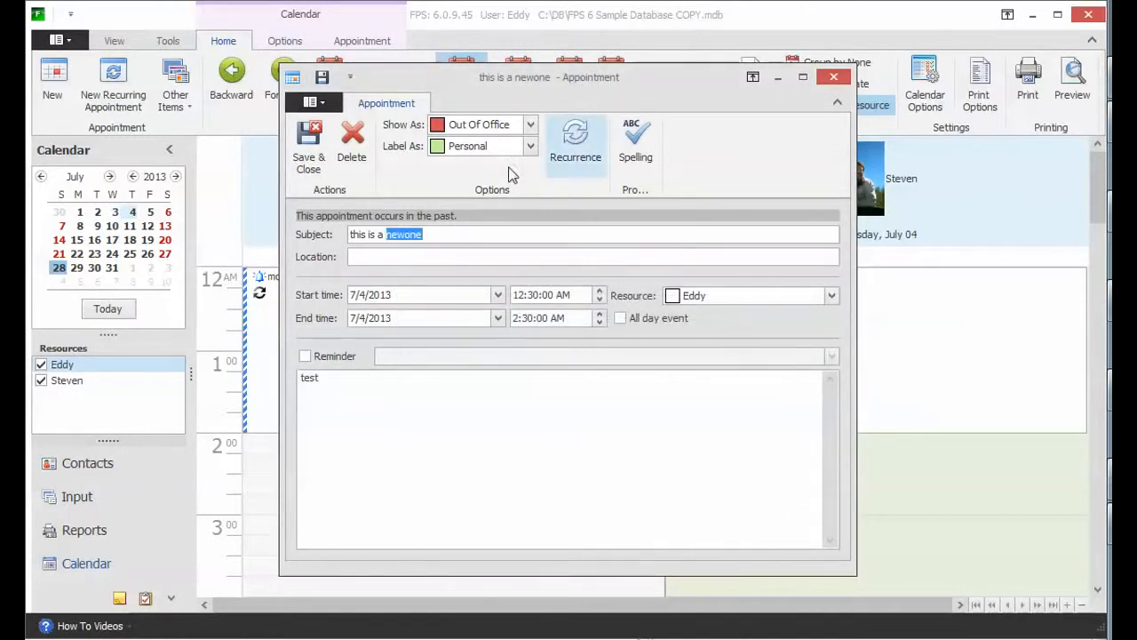
Save and close the spell-checked appointment.
left_click(308, 143)
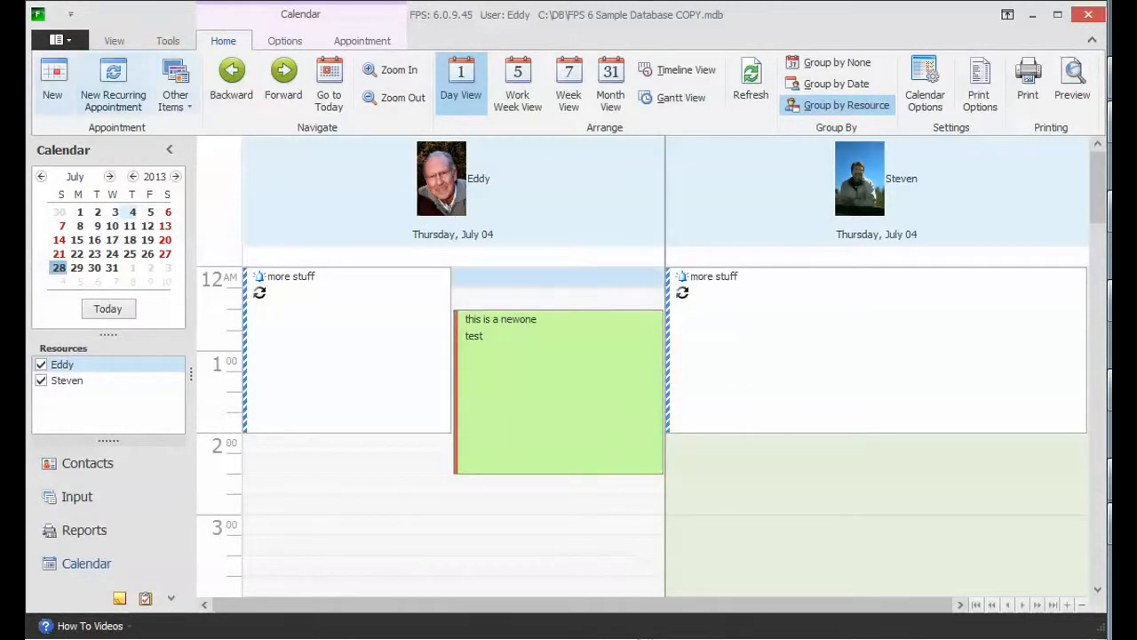
Examine the new recurring appointment form and the other new item types, without creating anything.
left_click(113, 84)
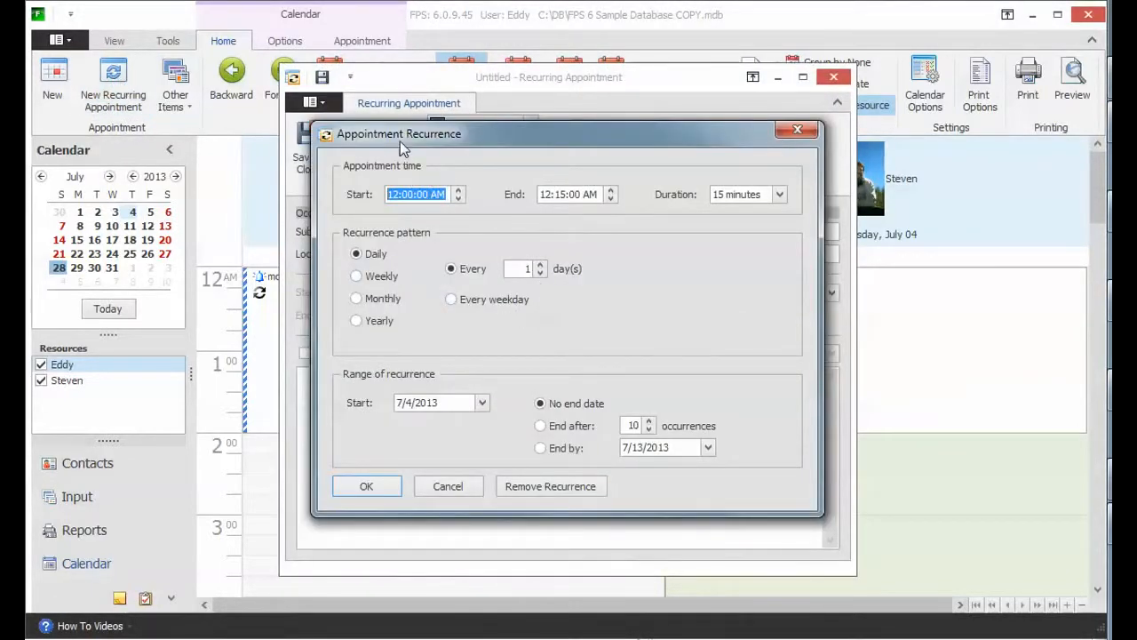
left_click(471, 487)
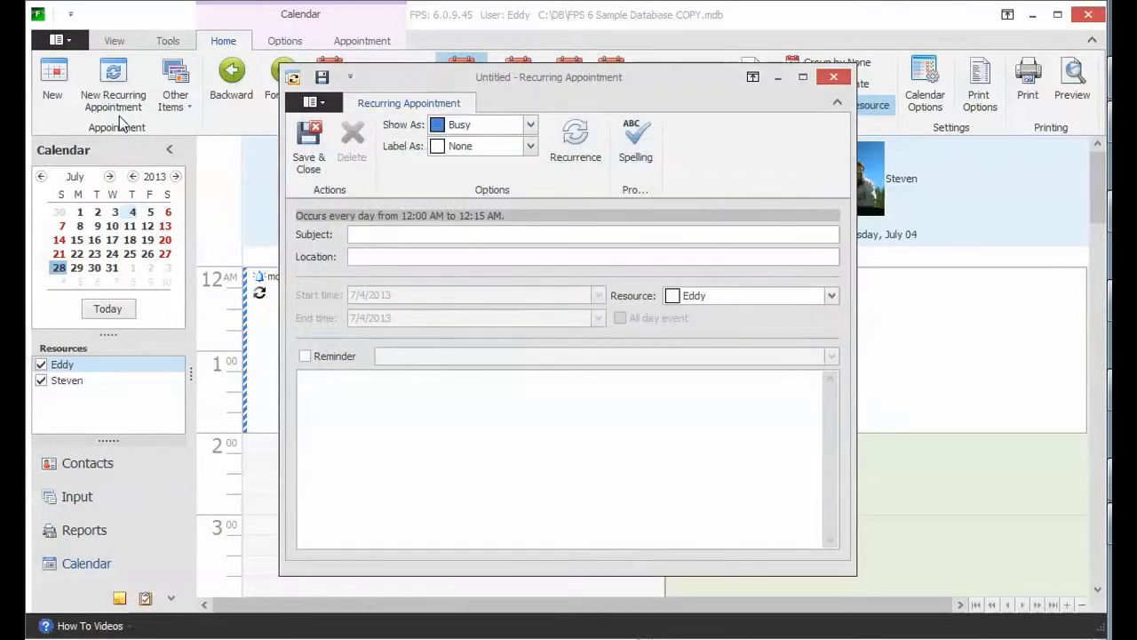
left_click(832, 78)
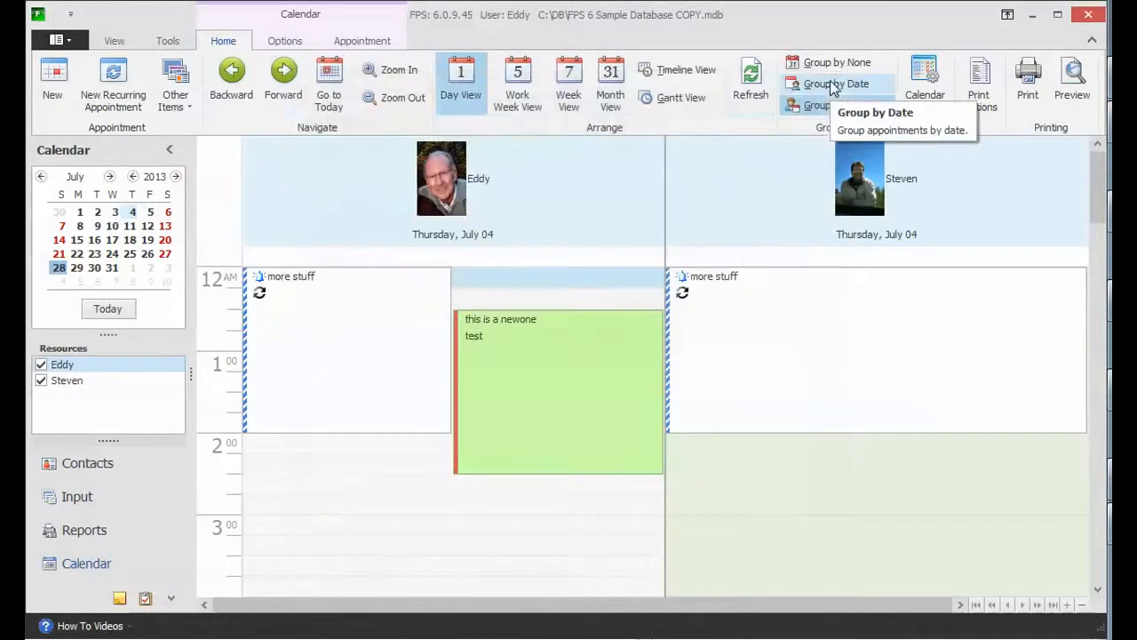
left_click(182, 87)
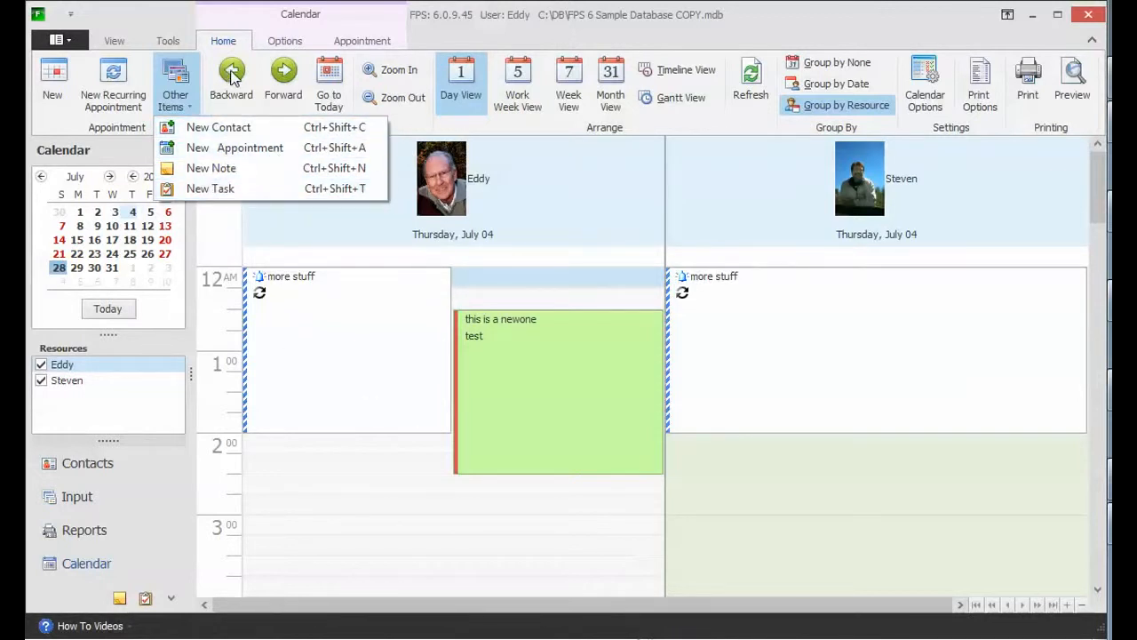
left_click(808, 482)
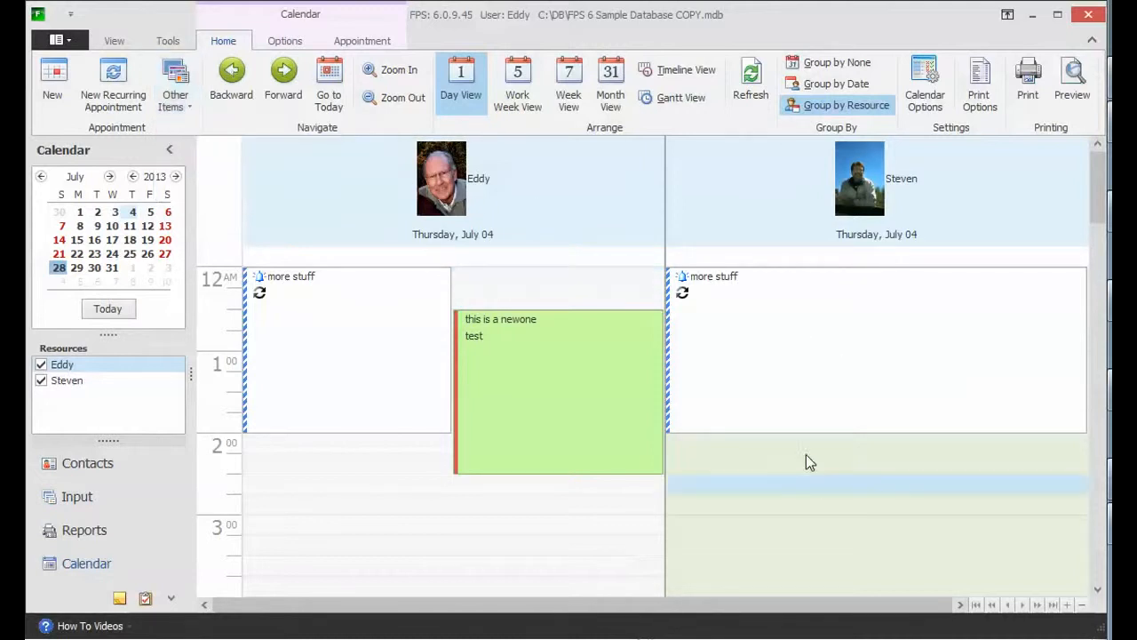
Step the day view backward and forward a day at a time, ending on July 4.
left_click(232, 84)
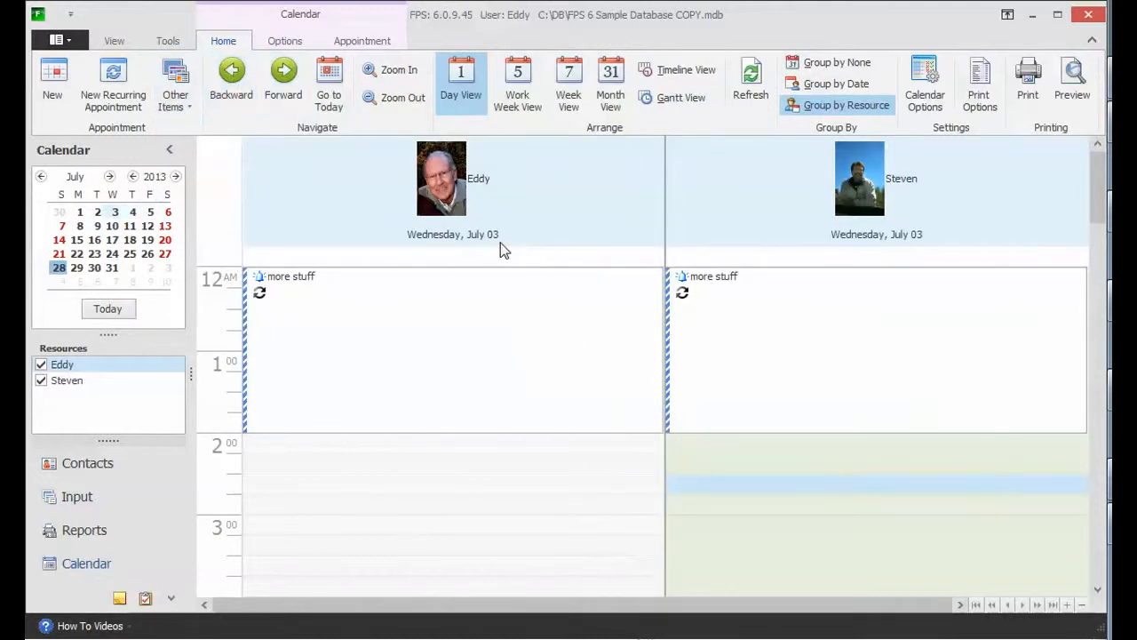
left_click(284, 80)
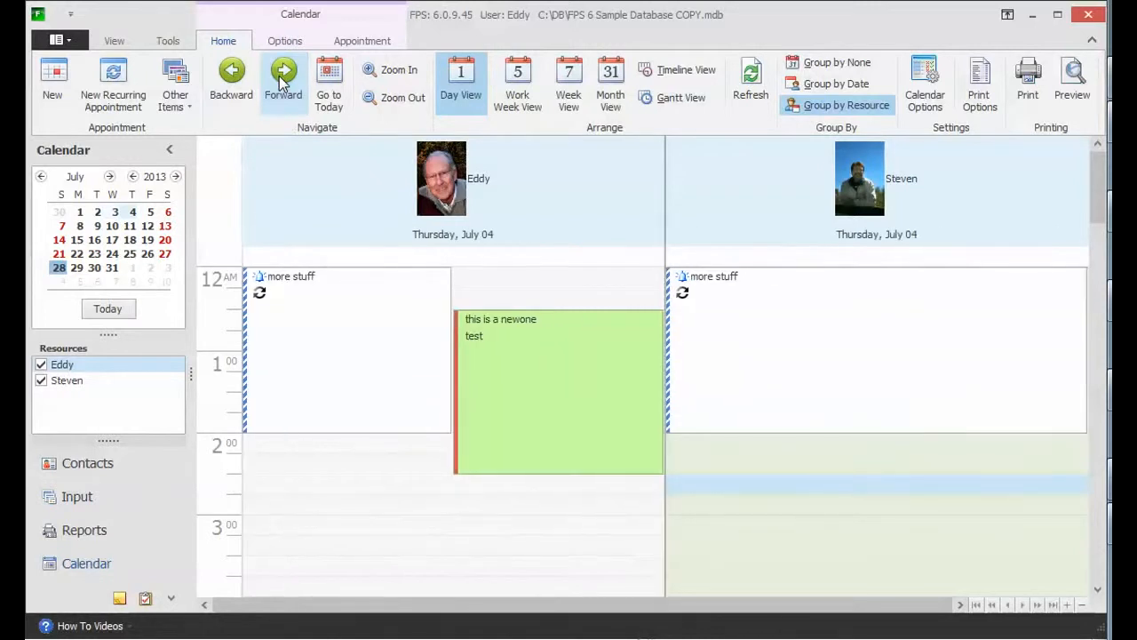
left_click(233, 80)
left_click(234, 80)
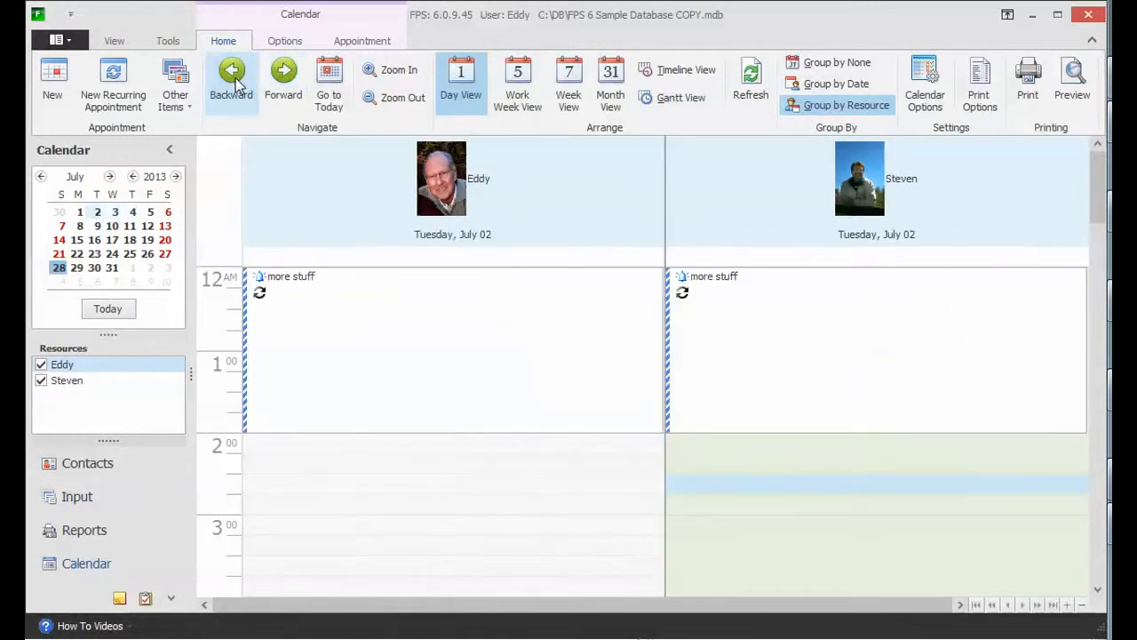
left_click(234, 80)
left_click(283, 78)
left_click(282, 79)
left_click(283, 78)
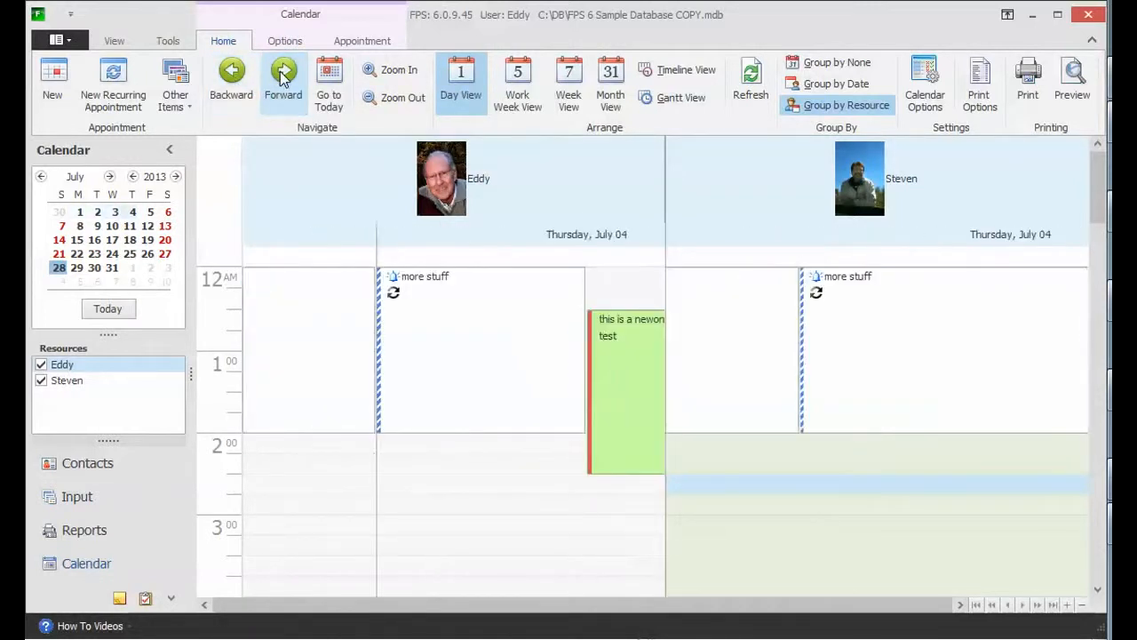
Show the calendar in Month View, and step it backward and forward through the months.
left_click(605, 71)
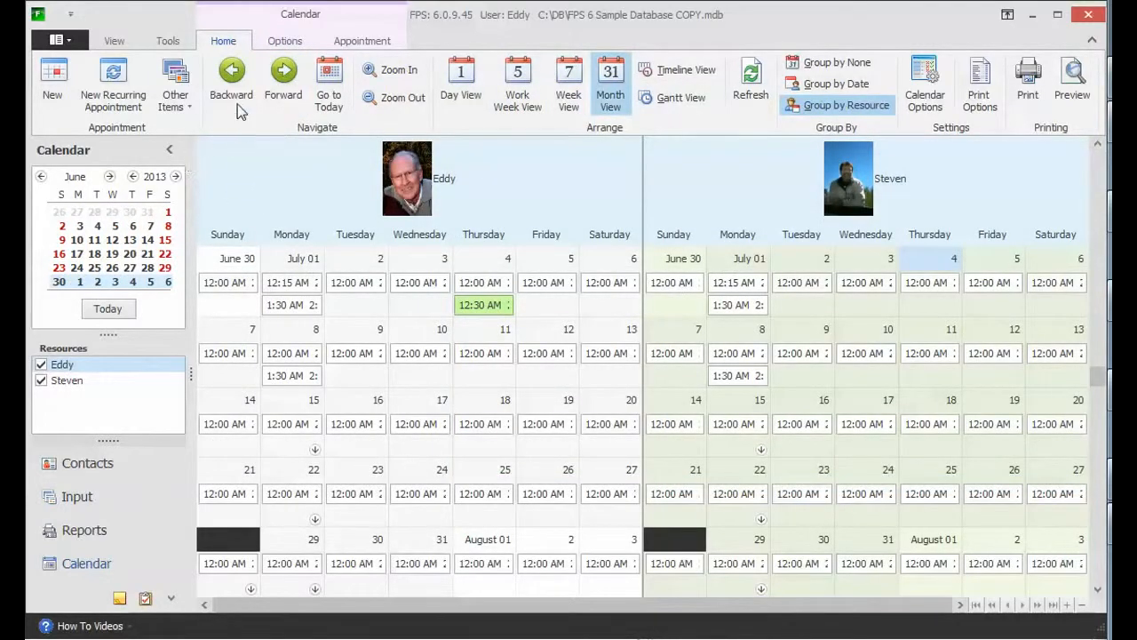
left_click(232, 74)
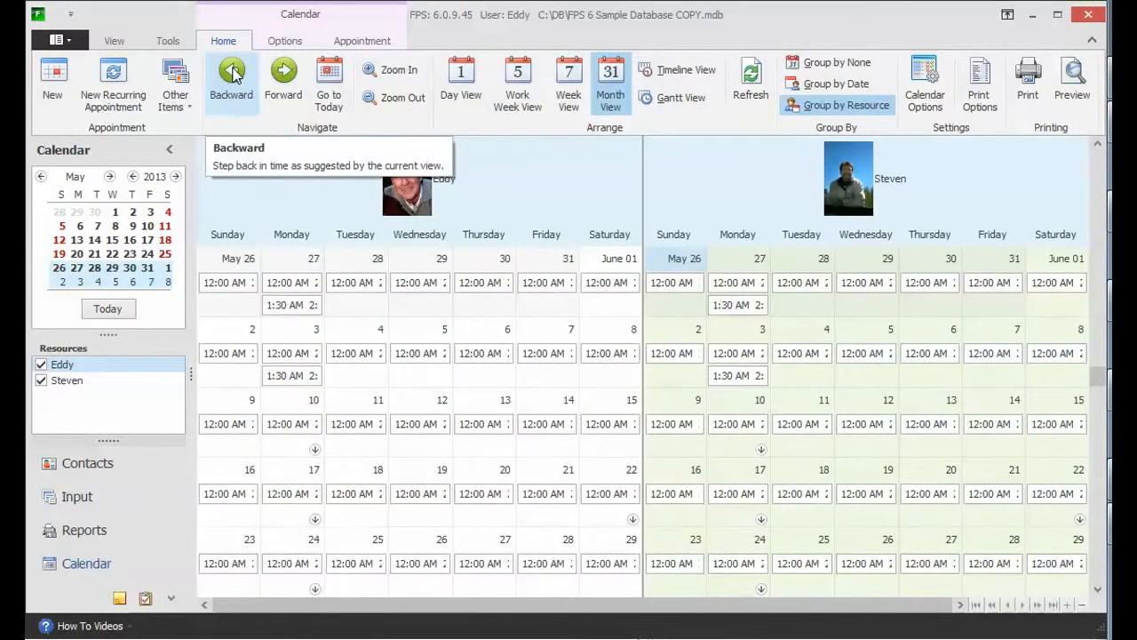
left_click(233, 75)
left_click(297, 78)
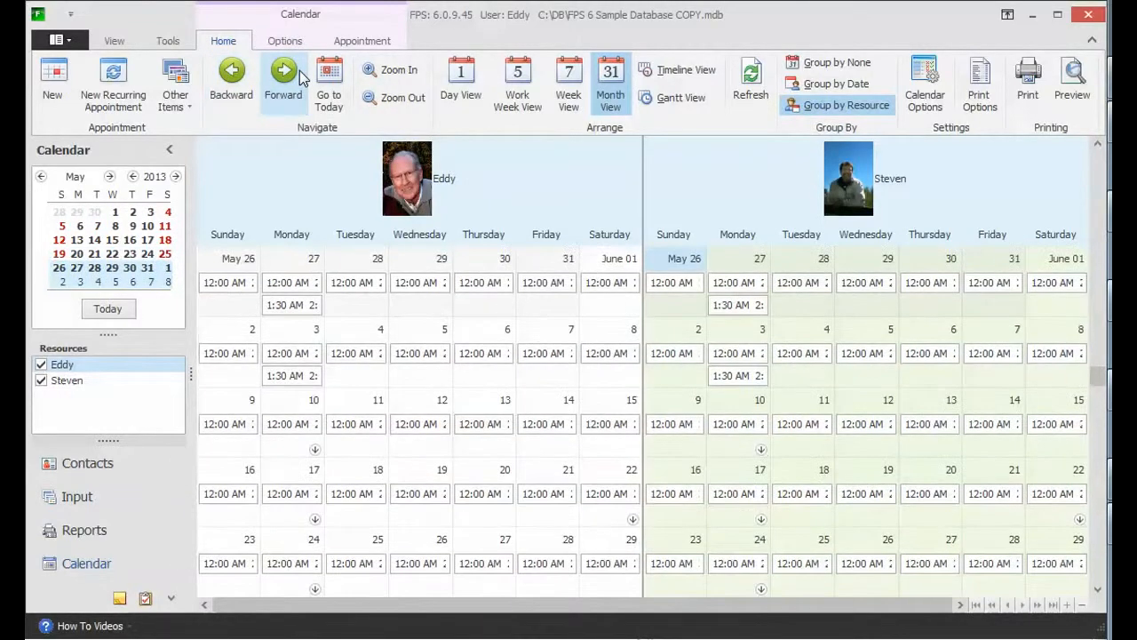
left_click(300, 77)
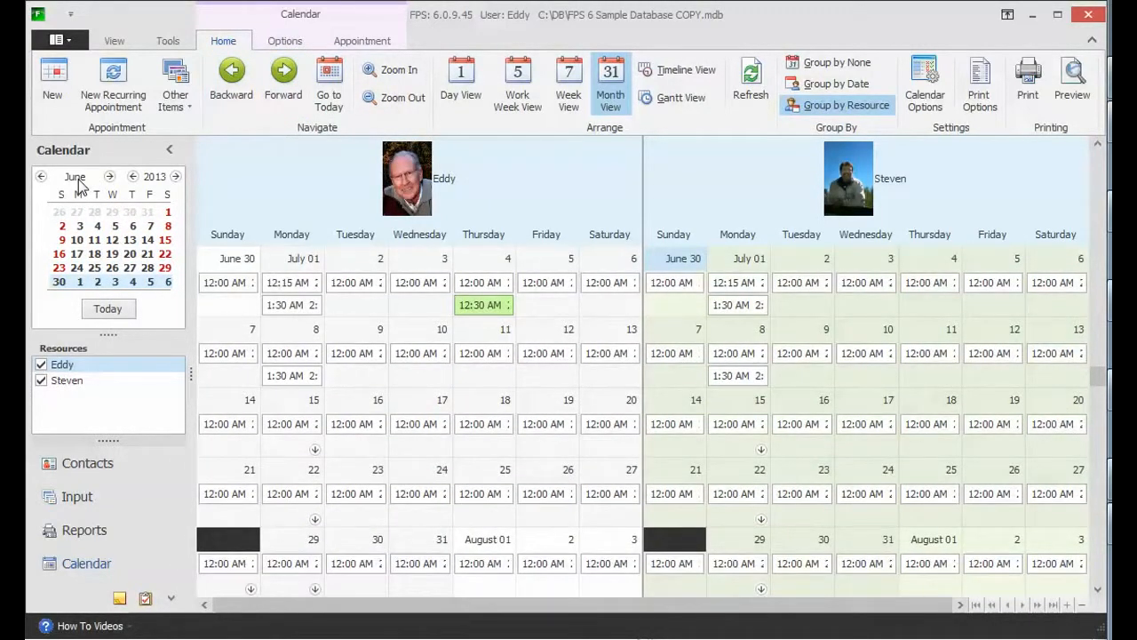
Go to today's date in Day View, and zoom the time scale in and fully out to hourly rows.
left_click(327, 78)
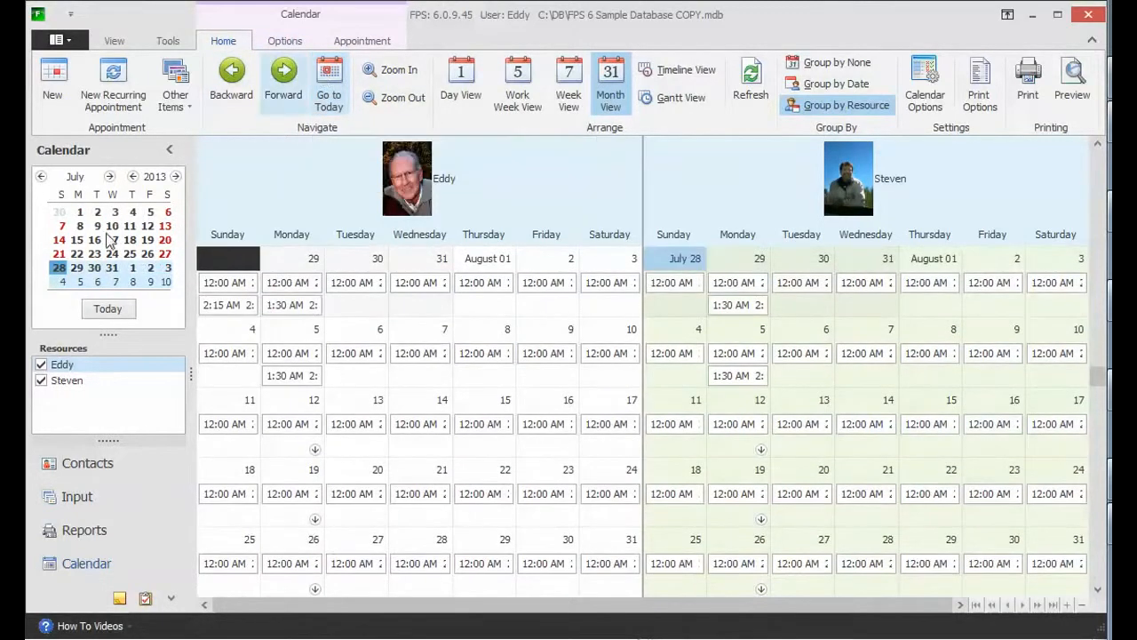
left_click(465, 76)
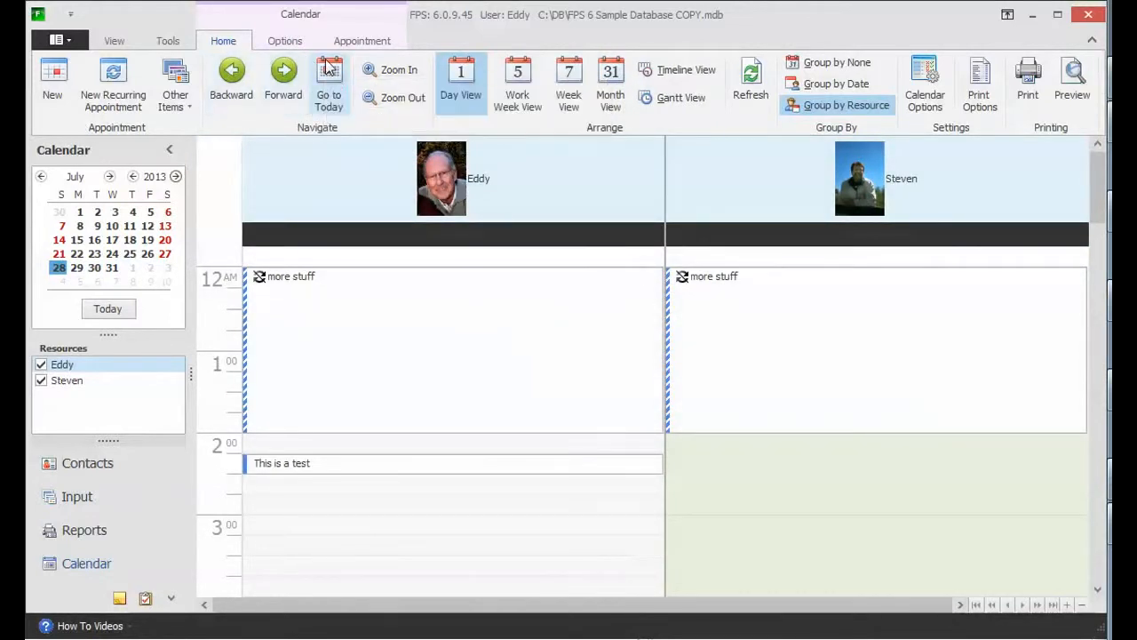
left_click(822, 526)
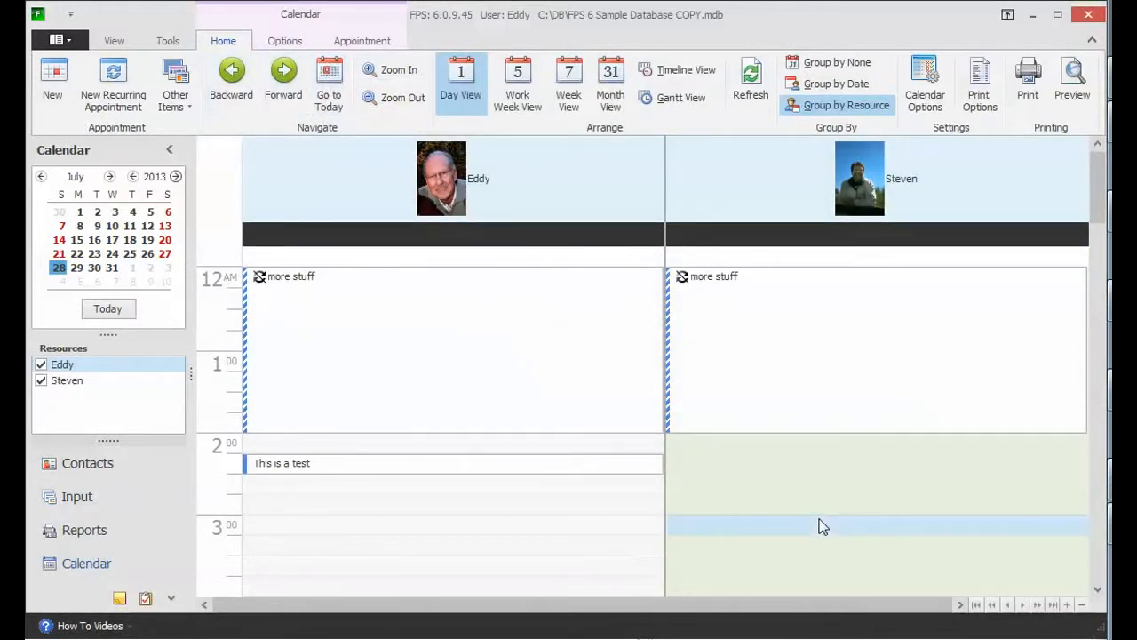
left_click(384, 72)
left_click(387, 98)
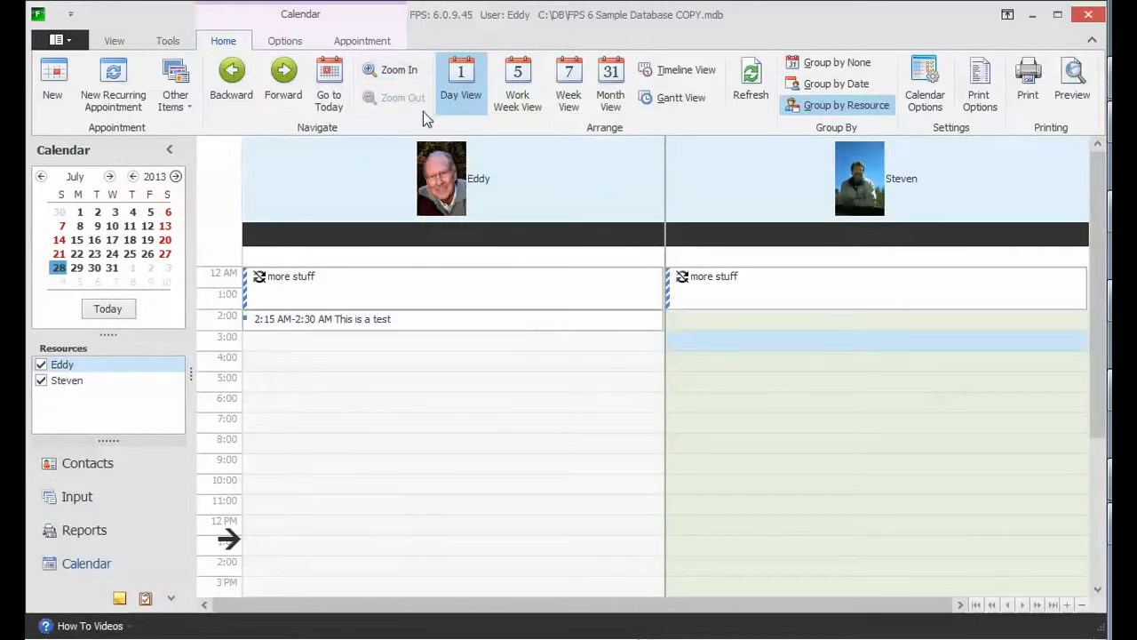
Compare the calendar in Week View, Work Week View and Month View.
left_click(565, 82)
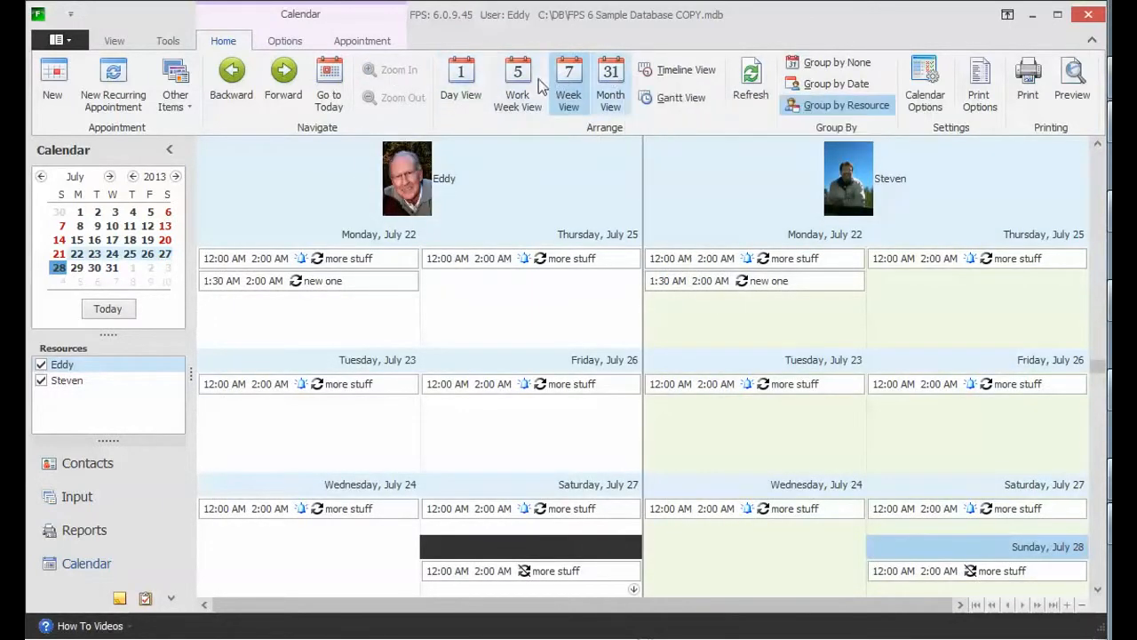
left_click(518, 80)
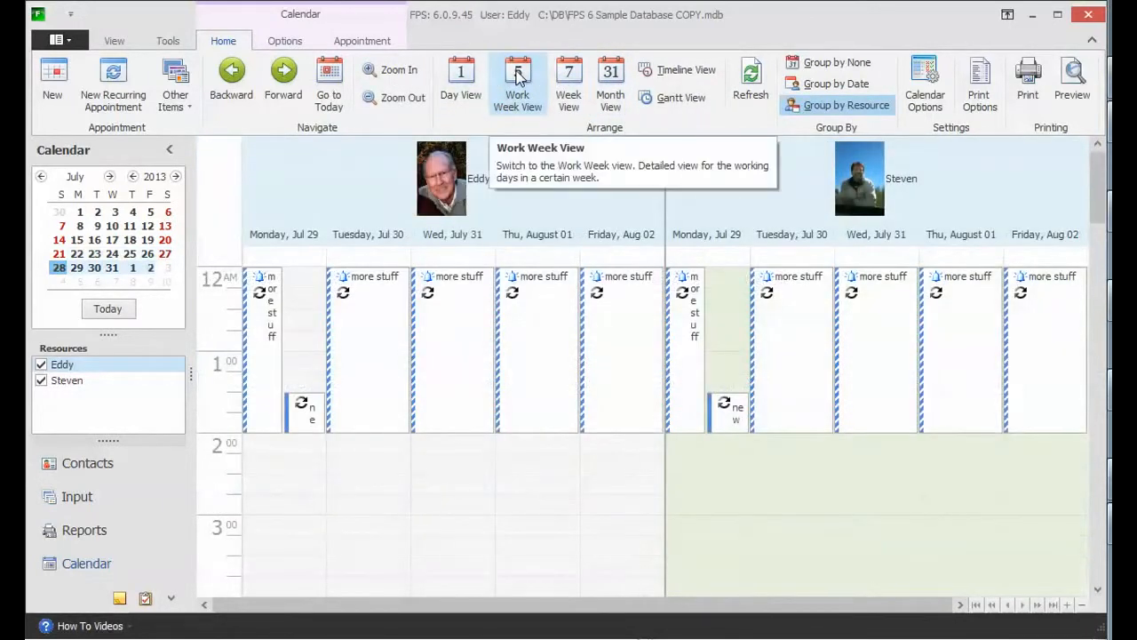
left_click(610, 82)
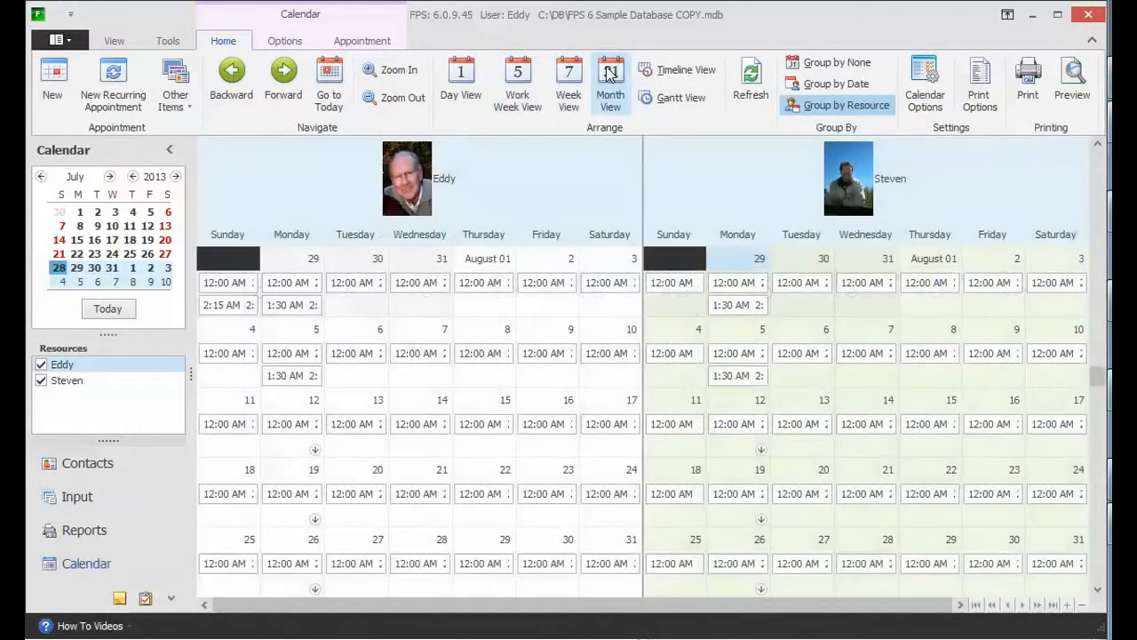
Zoom the month view in and back out, and return to Day View.
left_click(400, 72)
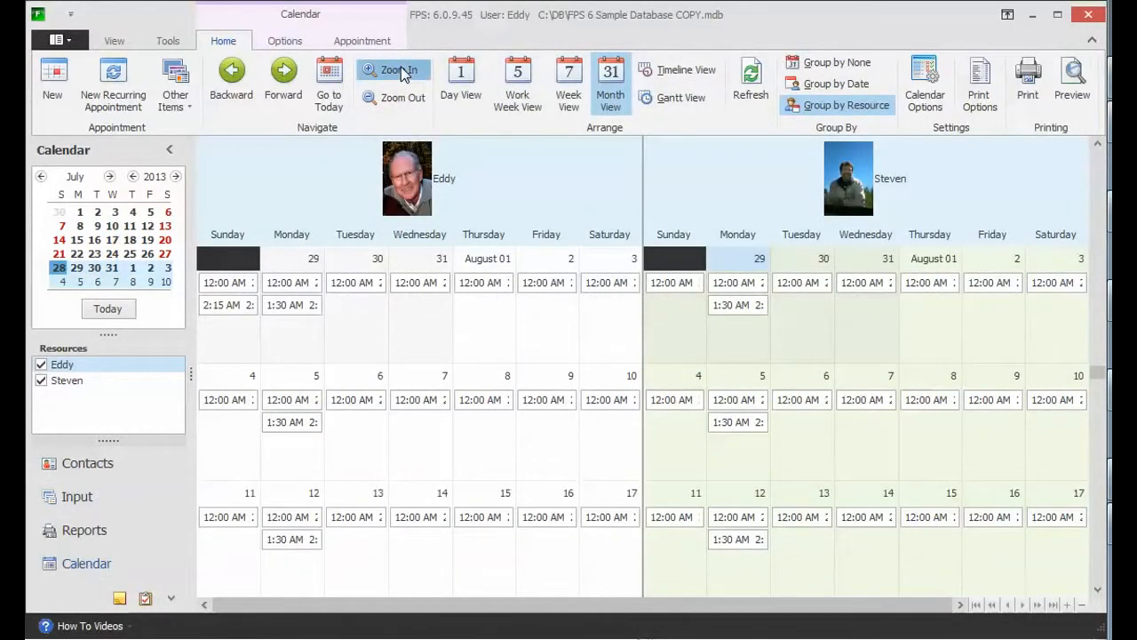
left_click(399, 98)
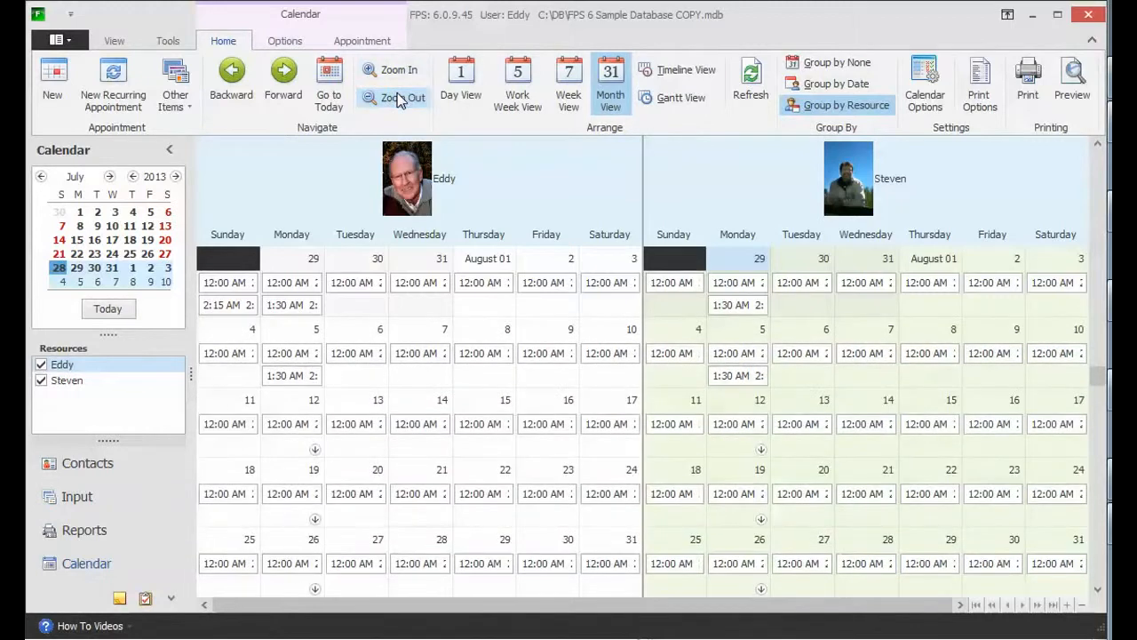
left_click(461, 75)
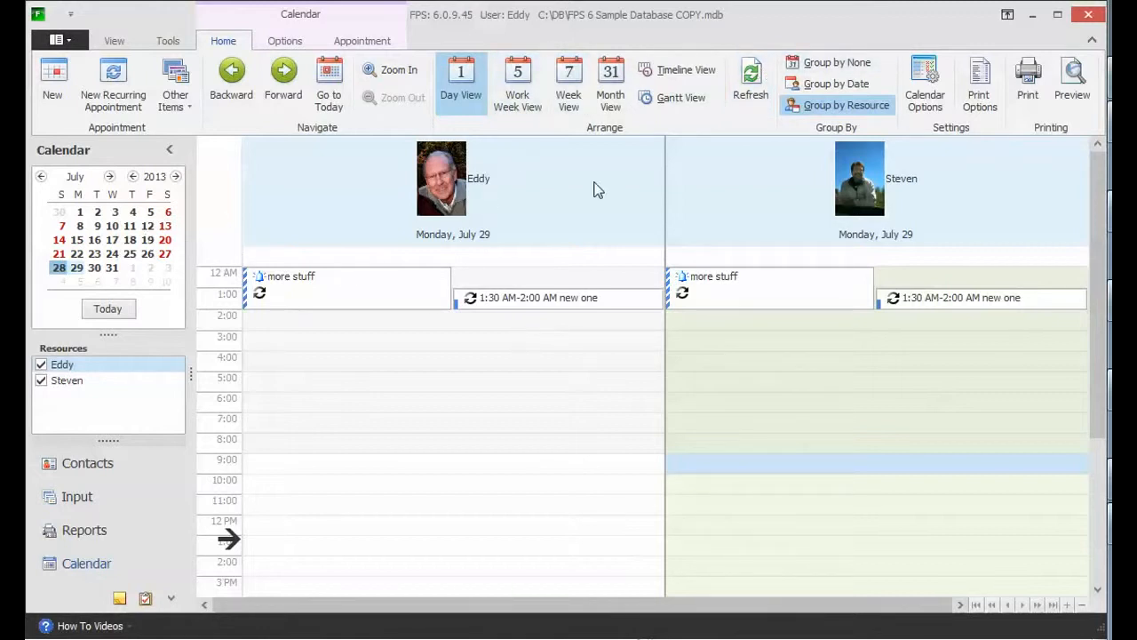
Refresh the calendar, and compare grouping by none, by date and by resource, ending with grouping by resource.
left_click(749, 89)
left_click(749, 84)
left_click(823, 61)
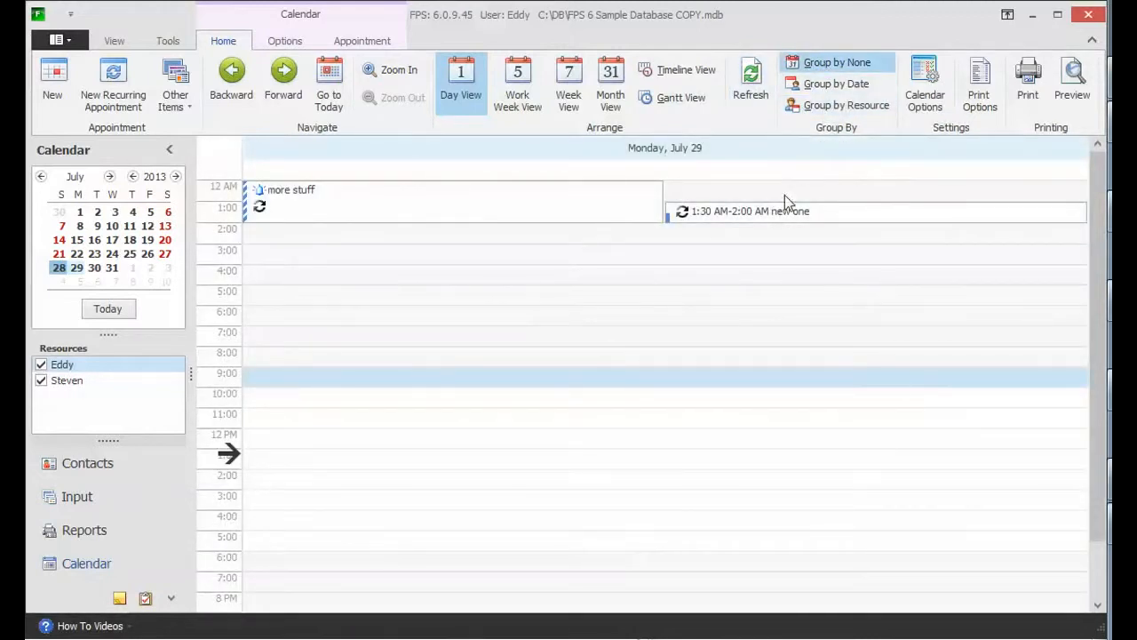
left_click(835, 84)
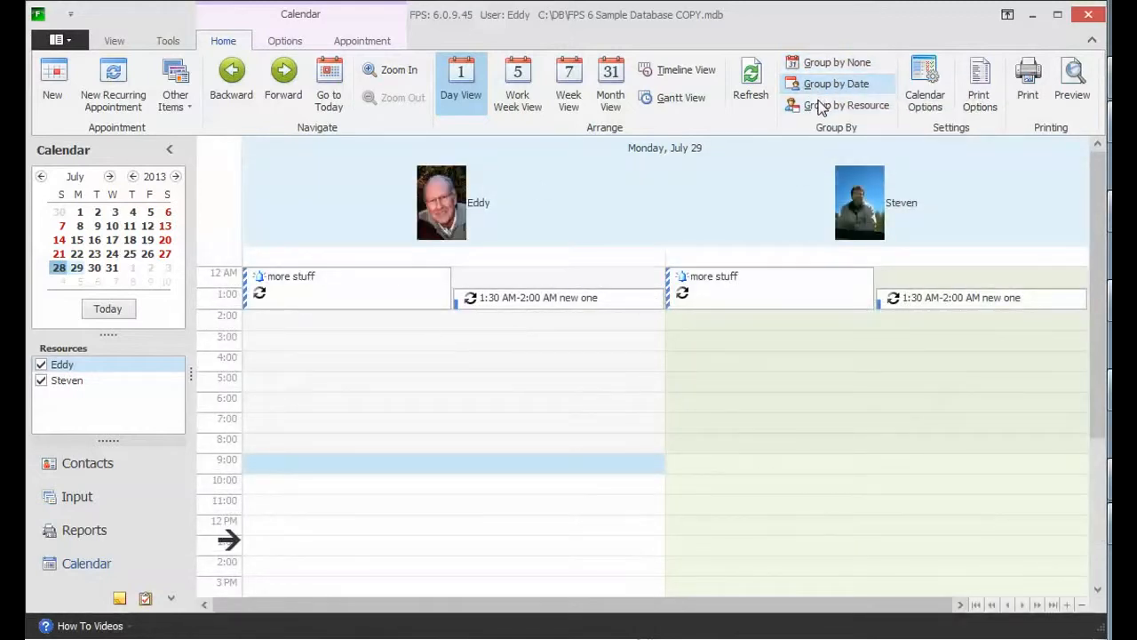
left_click(819, 106)
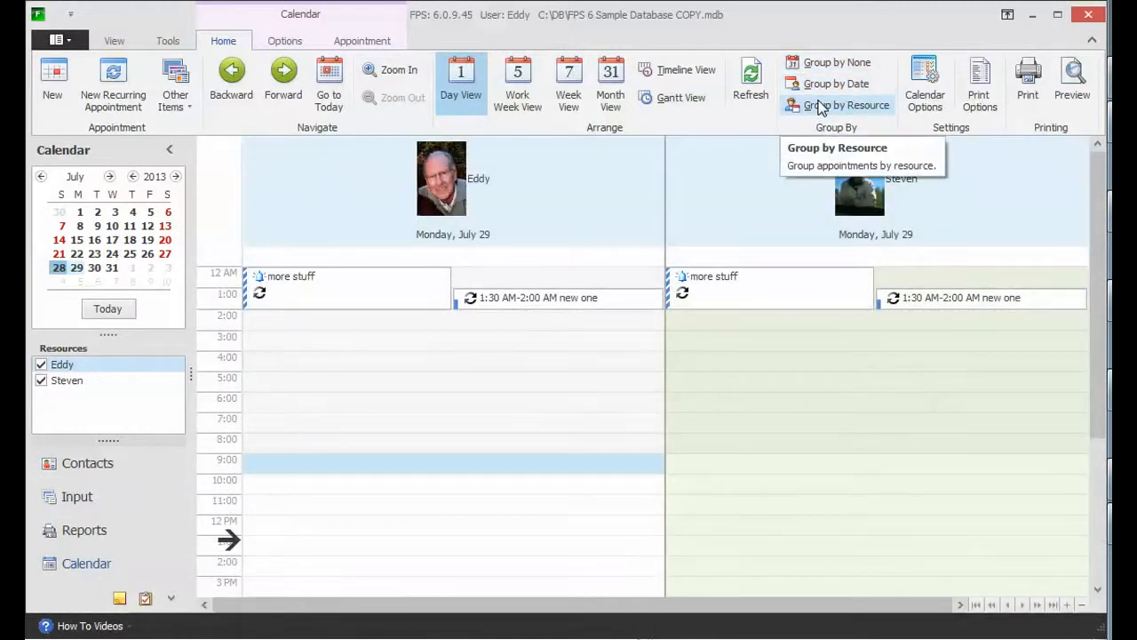
Set the first day of the week to Monday in the calendar's base settings.
left_click(929, 78)
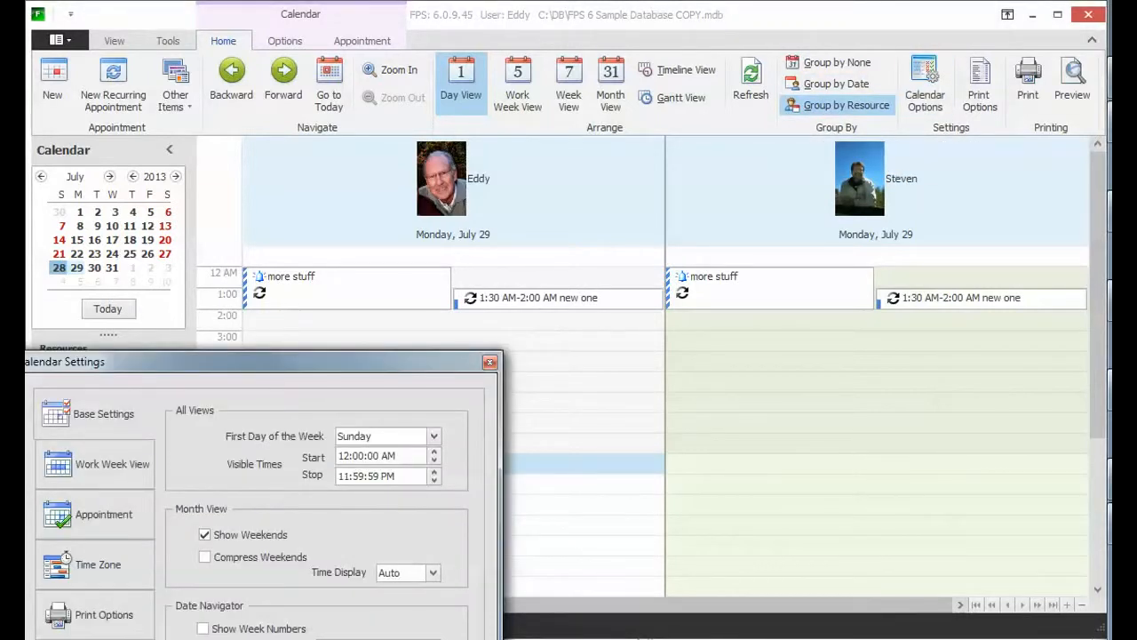
left_click_drag(216, 366, 424, 126)
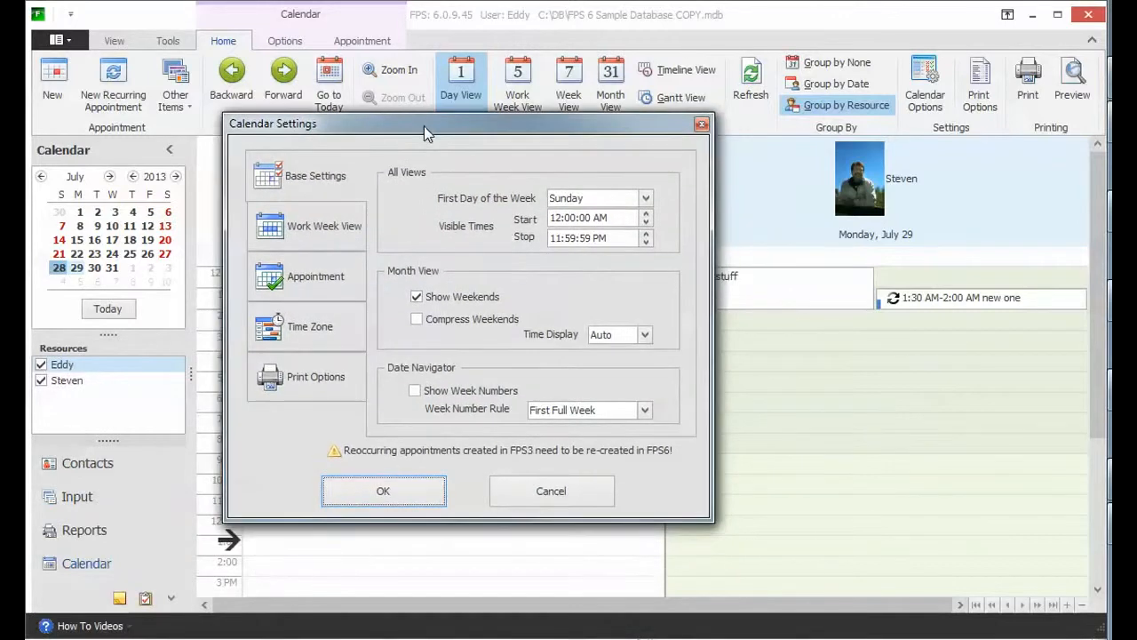
left_click(587, 199)
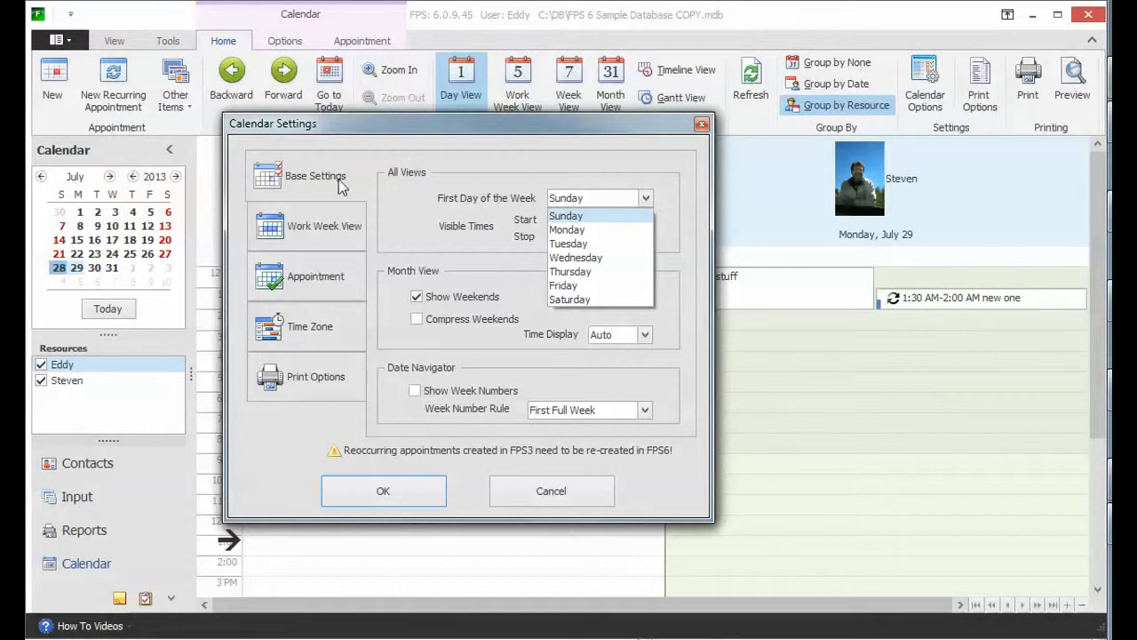
left_click(571, 231)
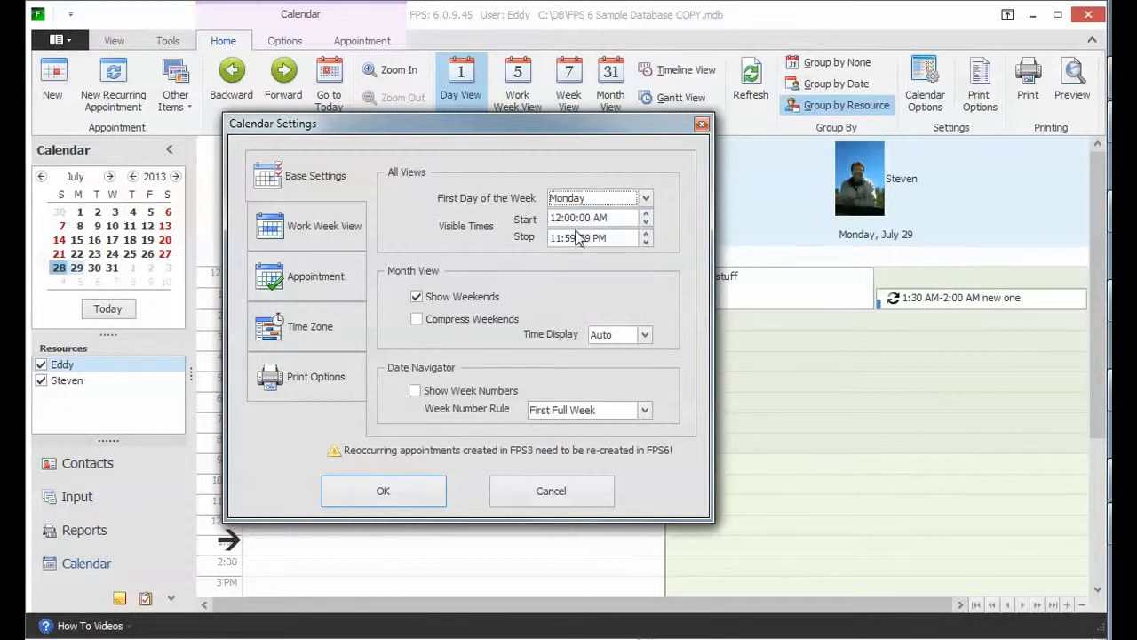
left_click(420, 499)
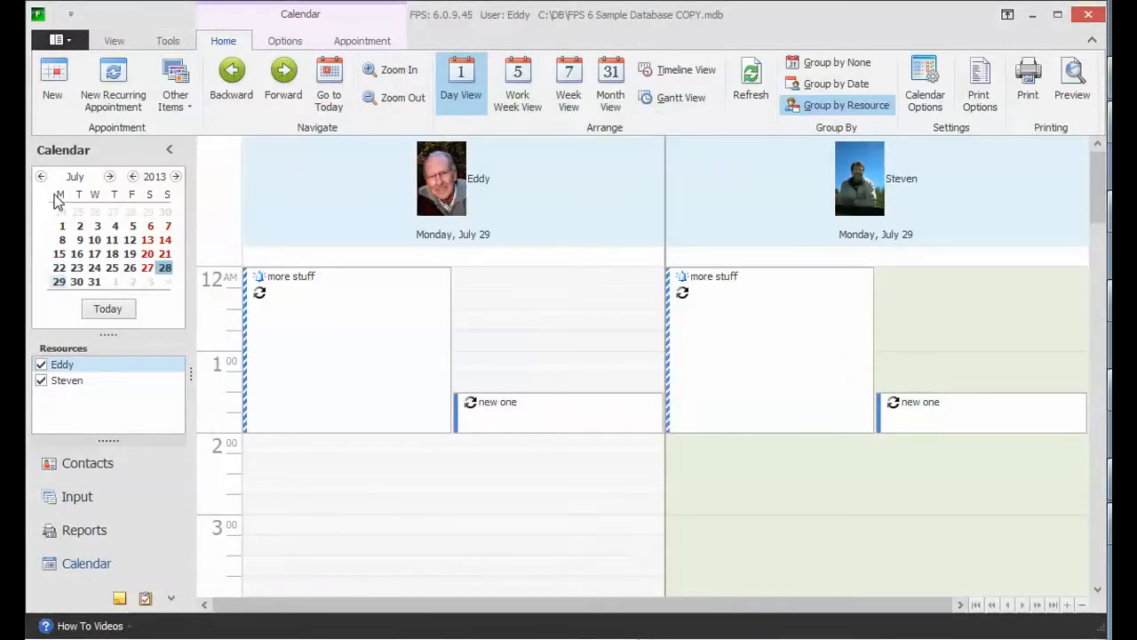
Reopen the calendar settings and set the first day of the week to Sunday.
left_click(925, 87)
left_click_drag(264, 364, 600, 115)
left_click(743, 189)
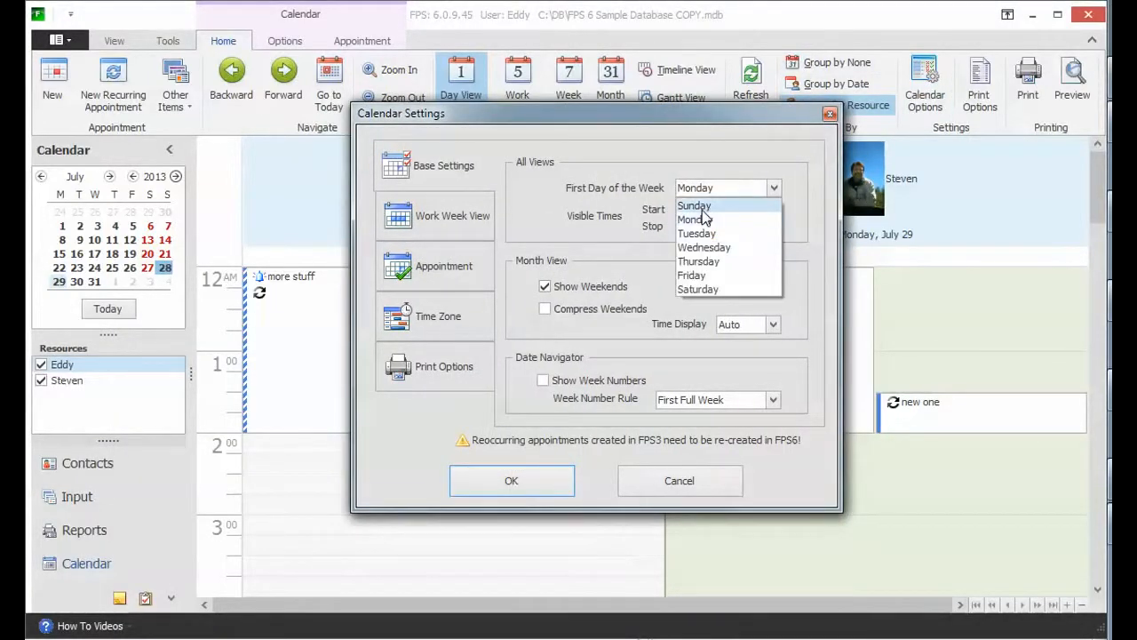
left_click(703, 206)
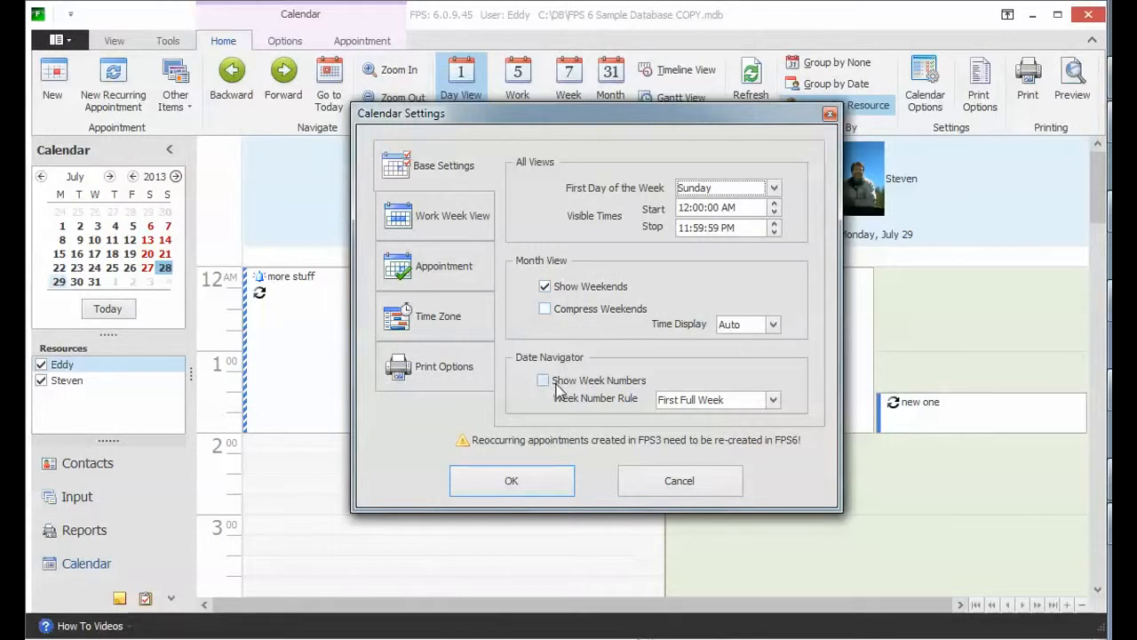
Review the month view's time display choices, and turn on week numbers for the date navigator while checking the available week number rules.
left_click(773, 325)
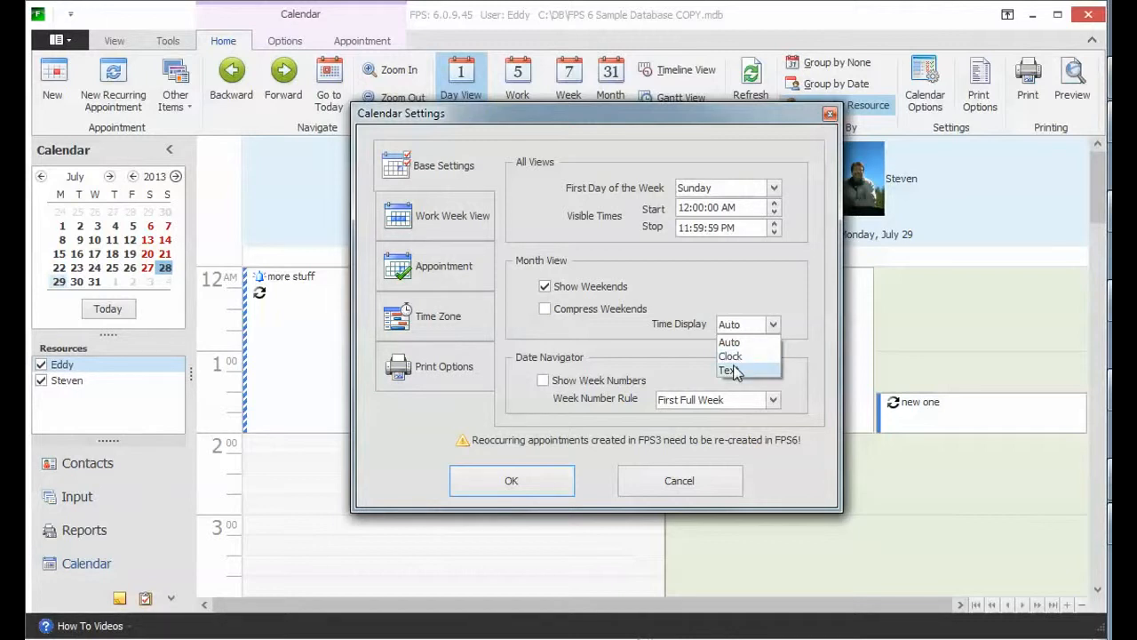
left_click(707, 292)
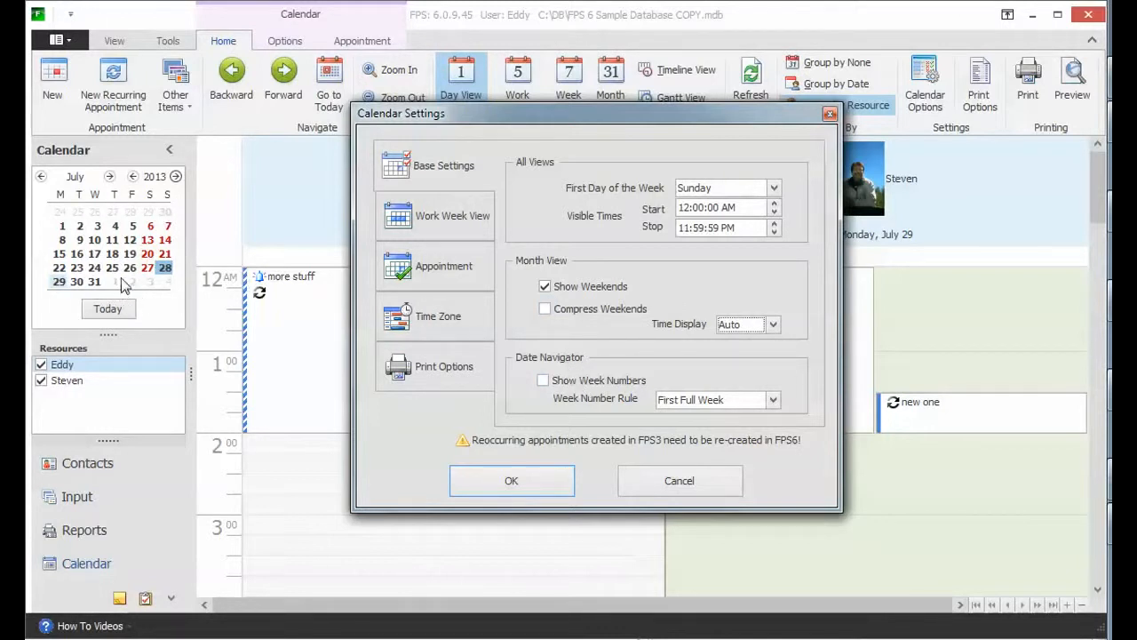
left_click(544, 380)
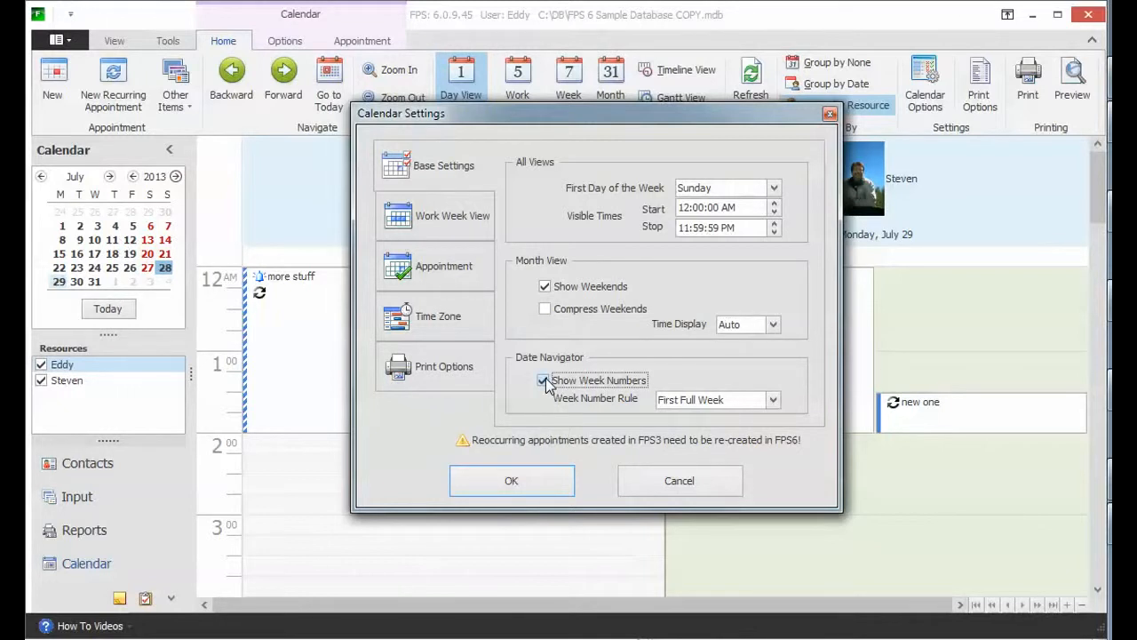
left_click(722, 401)
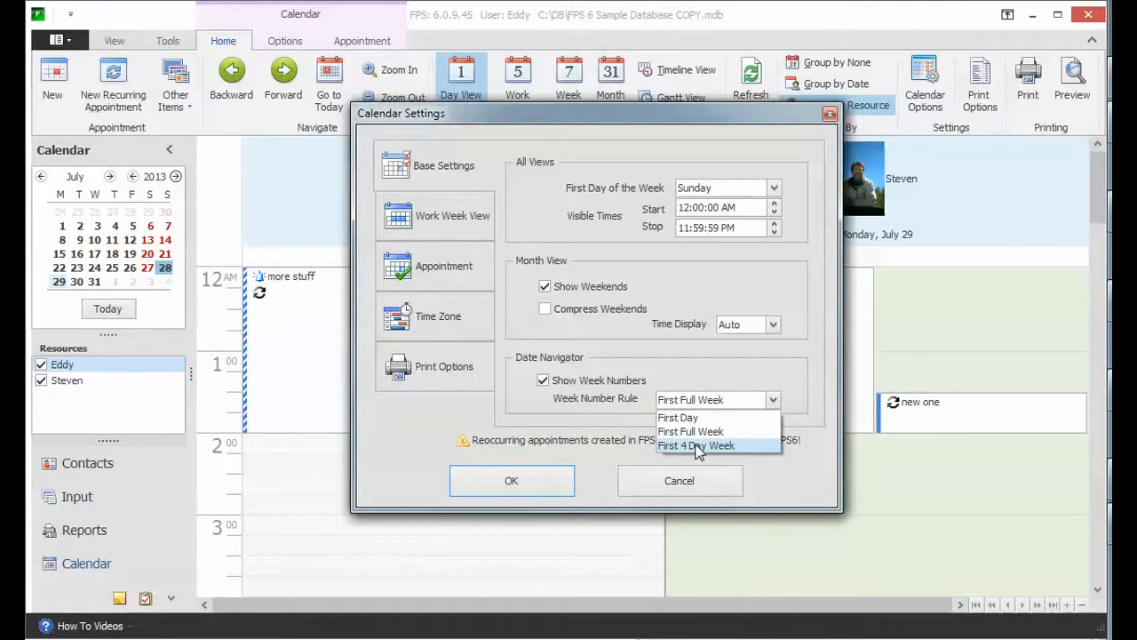
left_click(698, 378)
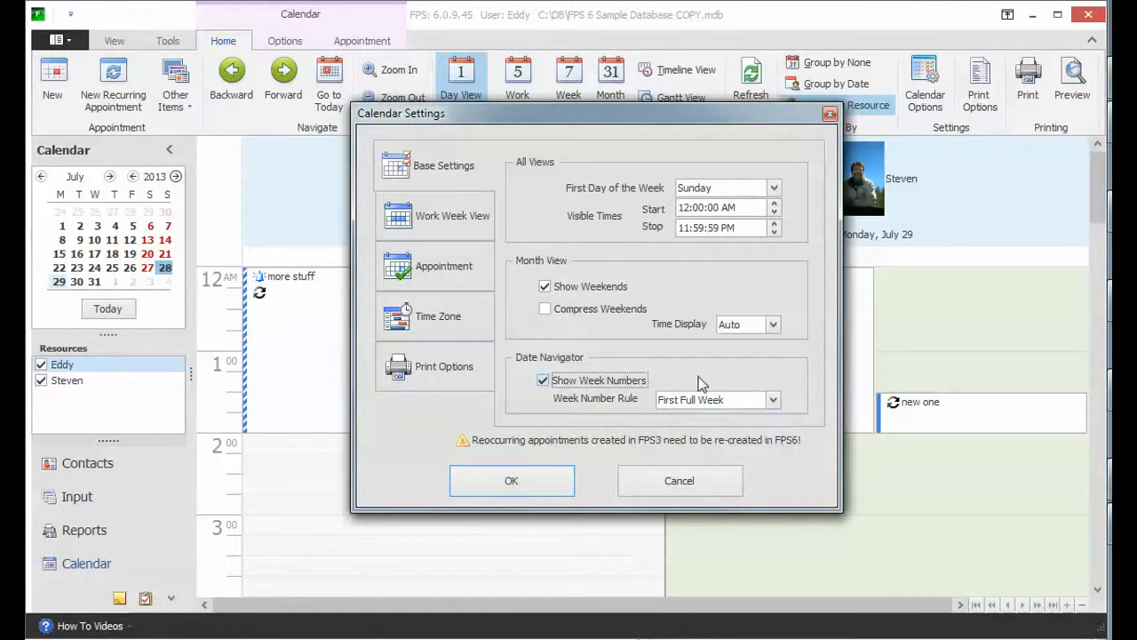
Try the Show Full Week and Show All Hours options for the work week view, ending with full week off and all hours on.
left_click(444, 215)
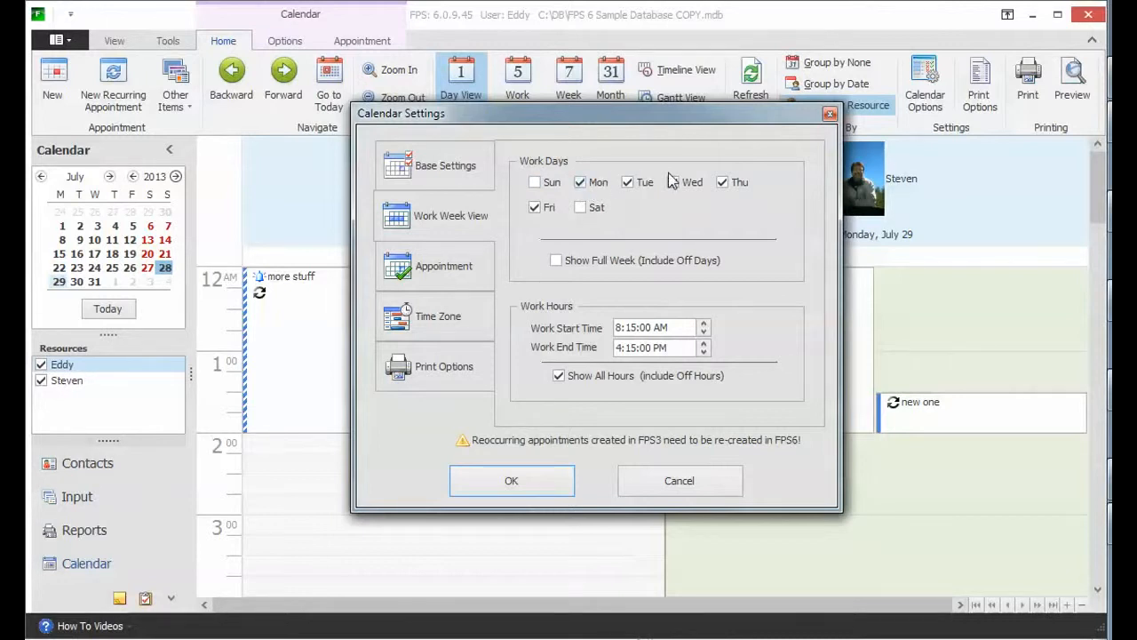
left_click(557, 265)
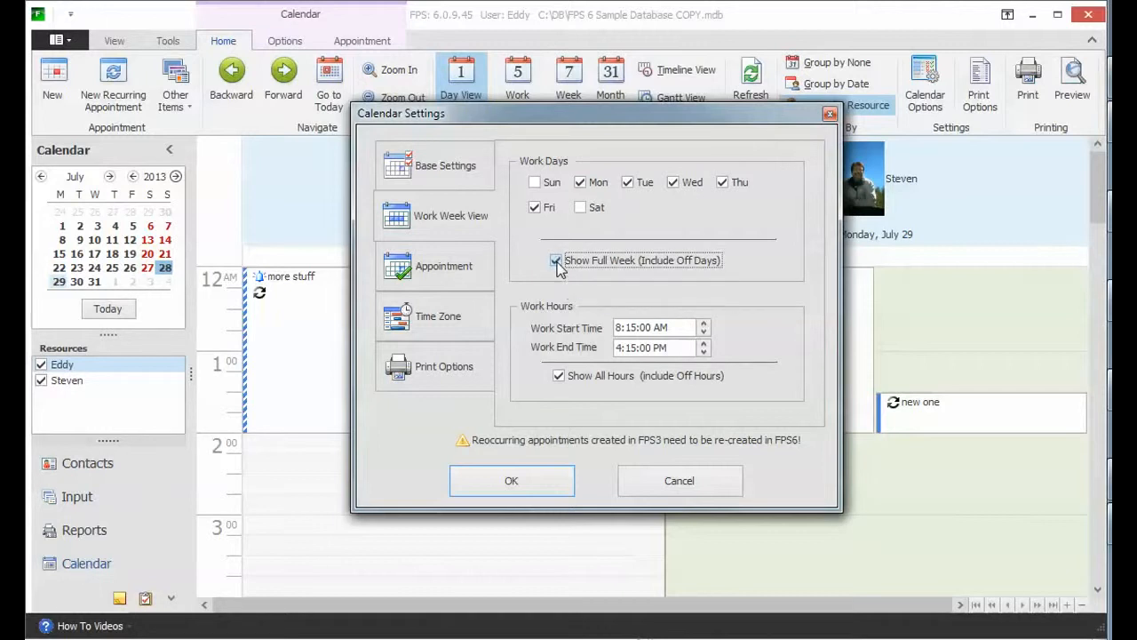
left_click(557, 265)
left_click(557, 265)
left_click(558, 376)
left_click(559, 377)
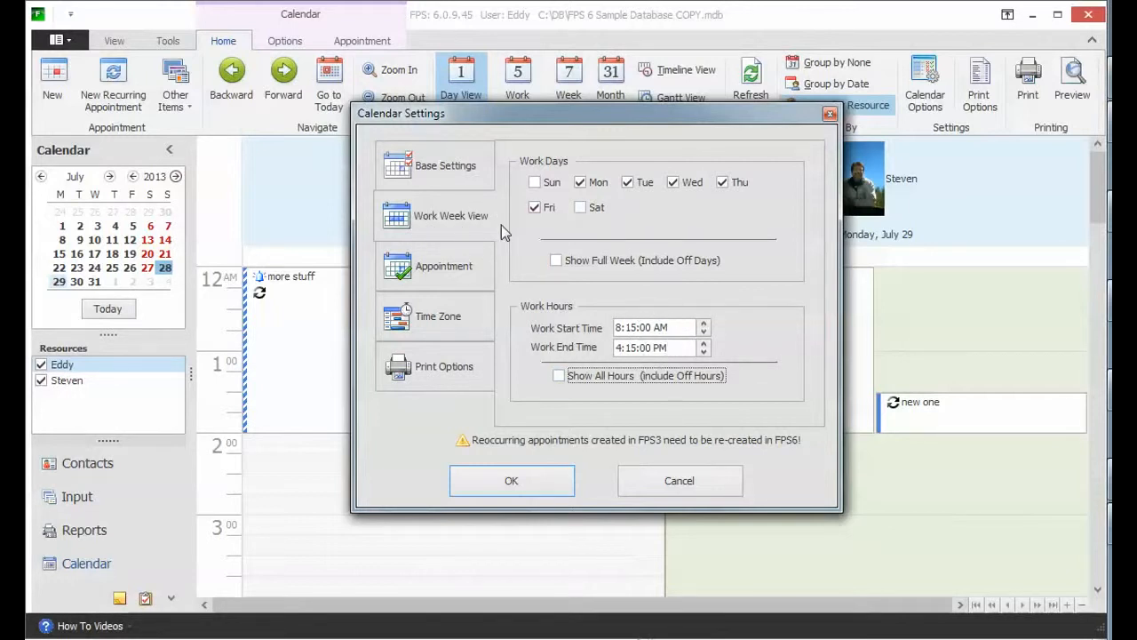
left_click(559, 377)
Review the appointment editor styles and try switching off the Windows time zone, ending with Use Windows Time Zone enabled.
left_click(437, 271)
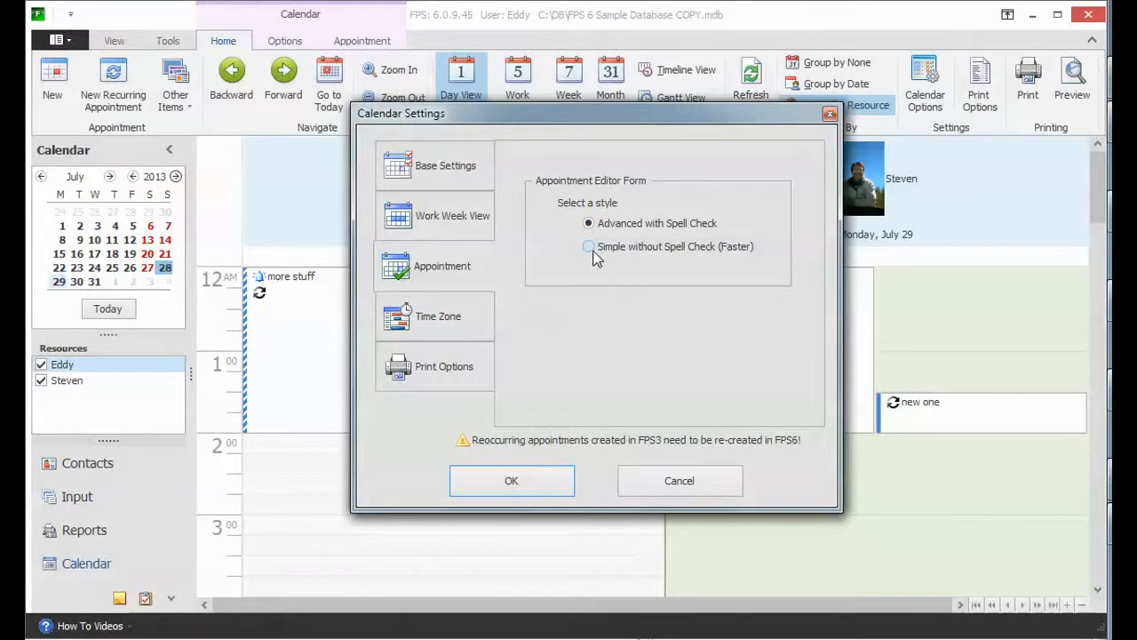
left_click(422, 325)
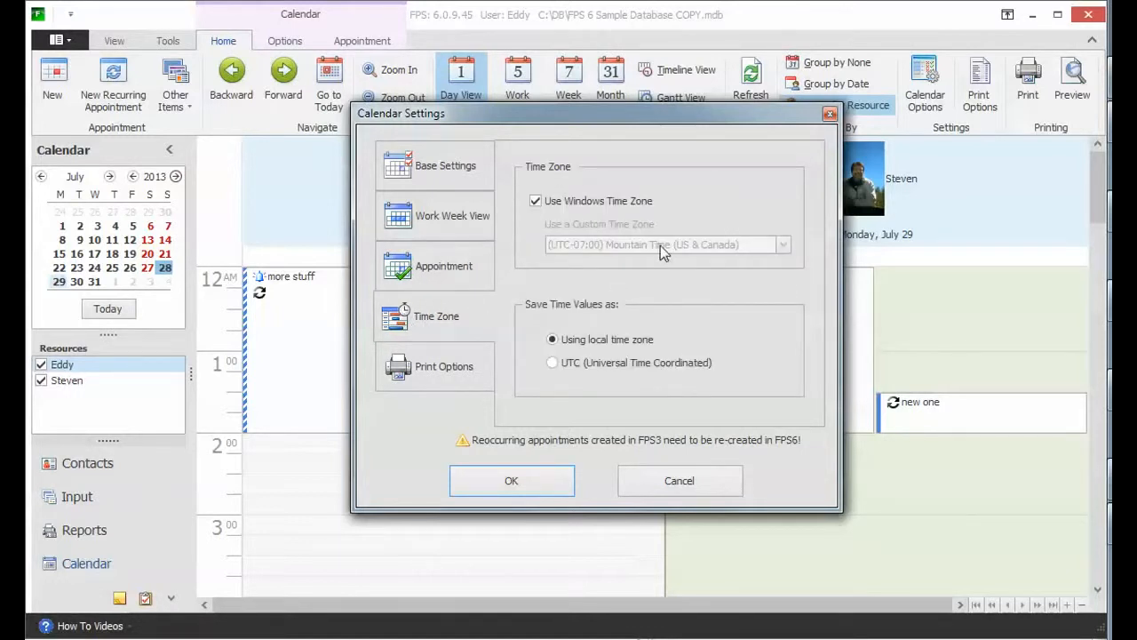
mouse_move(540, 208)
left_click(536, 203)
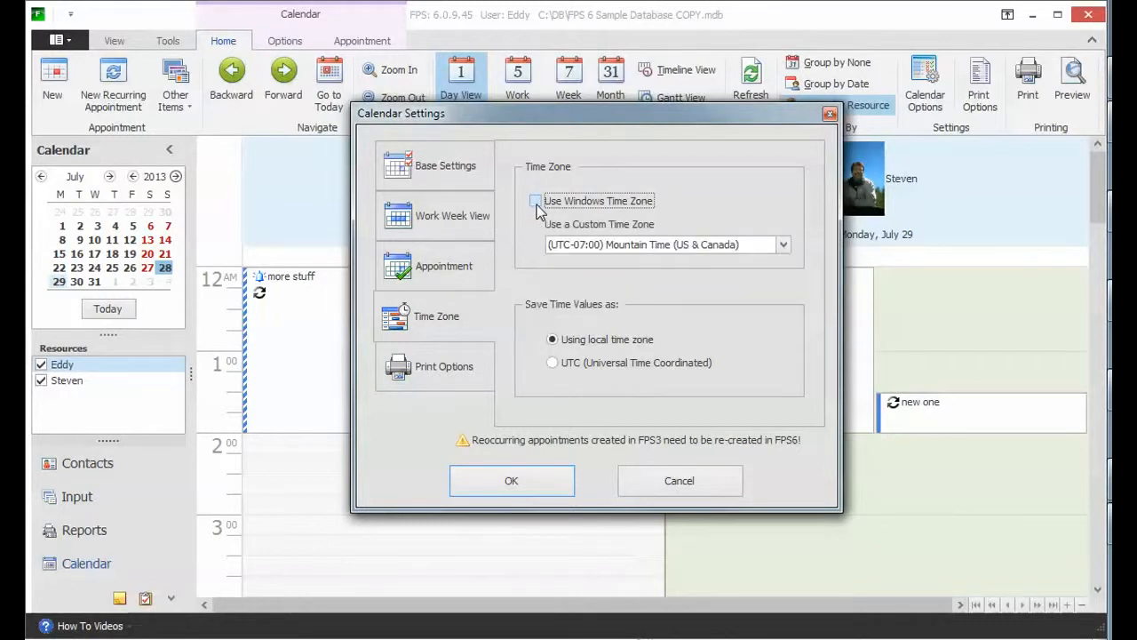
left_click(537, 203)
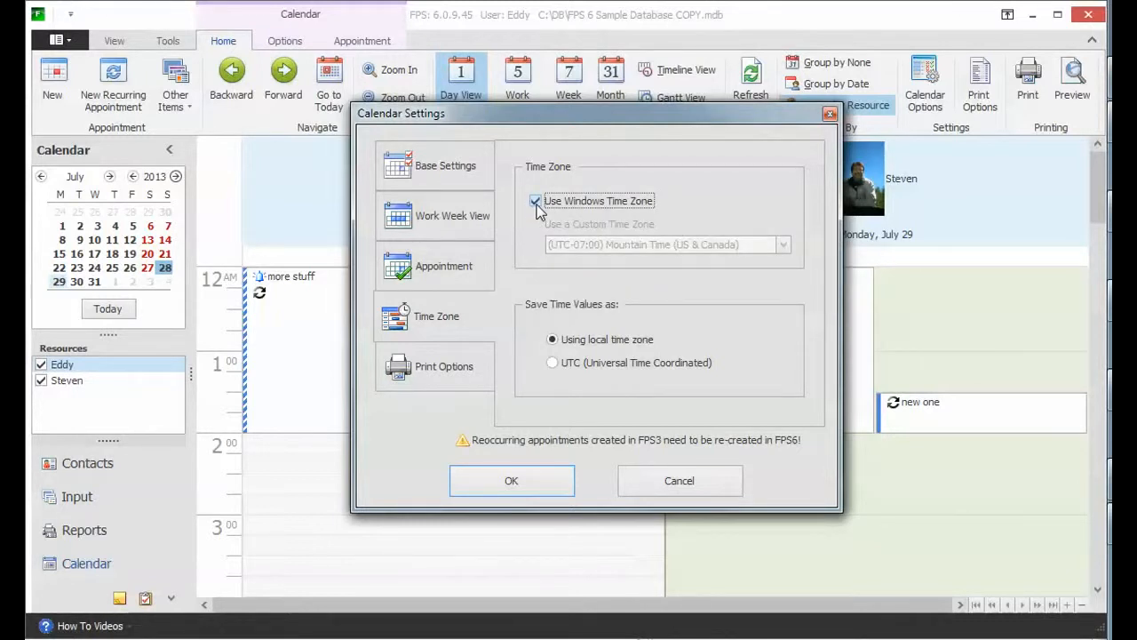
left_click(536, 202)
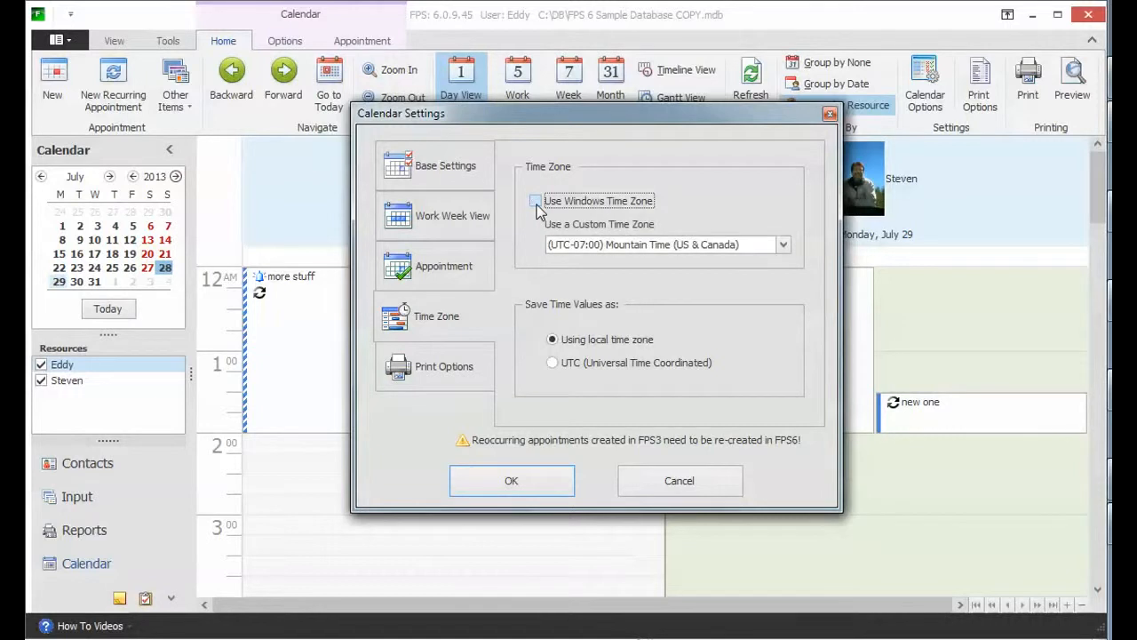
left_click(536, 202)
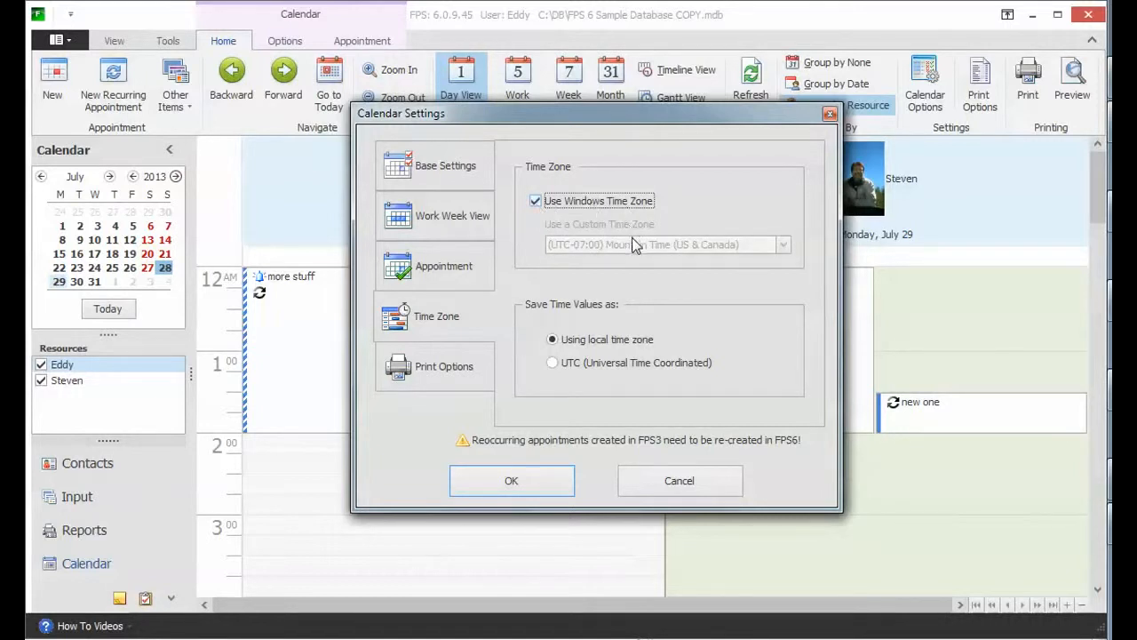
mouse_move(633, 240)
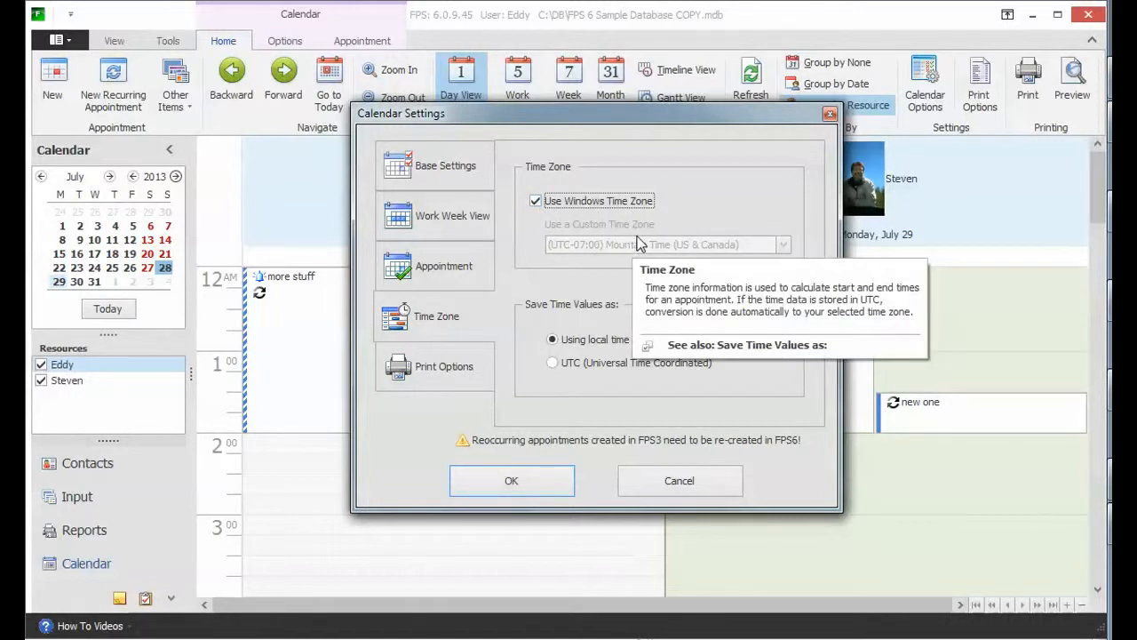
Compare saving time values as UTC and using the local time zone, reading their explanations and ending with the local time zone.
left_click(552, 364)
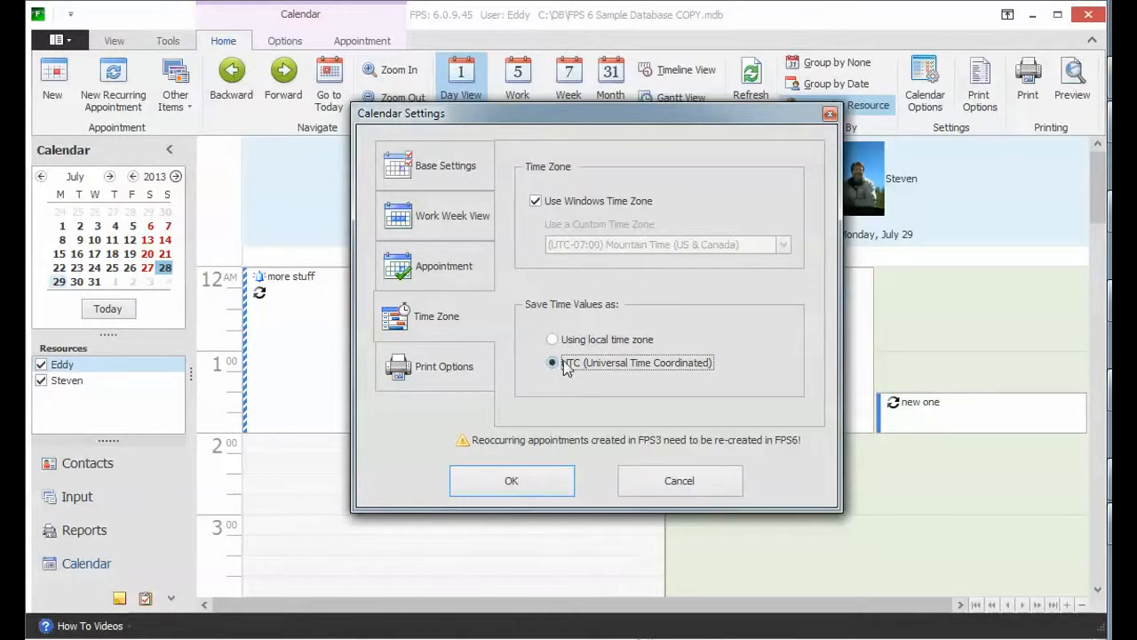
left_click(552, 340)
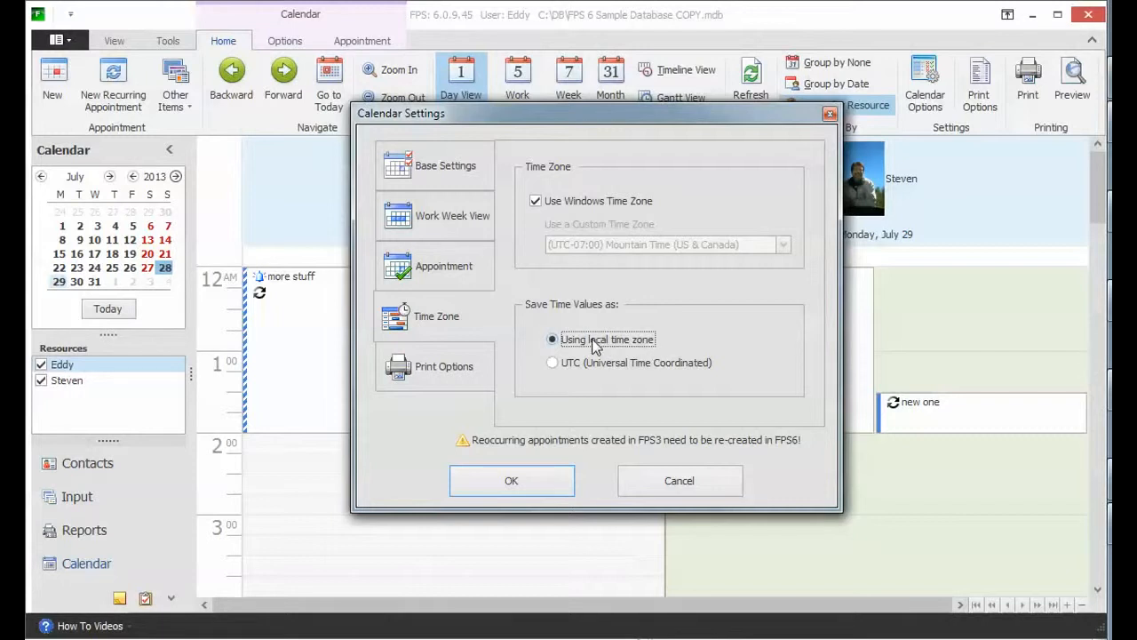
left_click(552, 363)
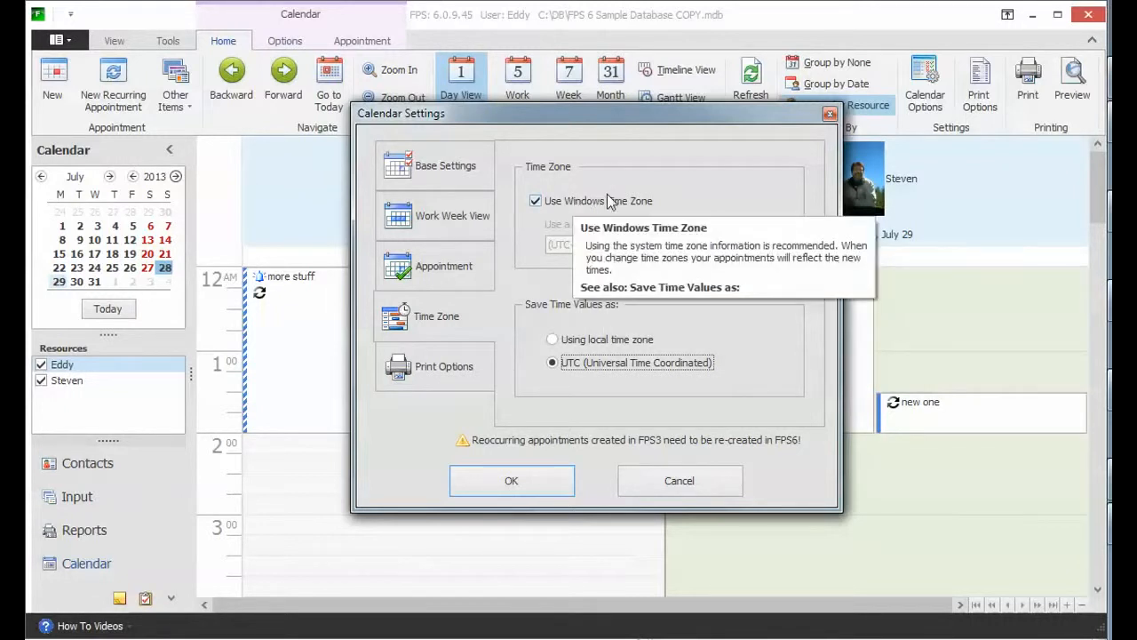
mouse_move(531, 339)
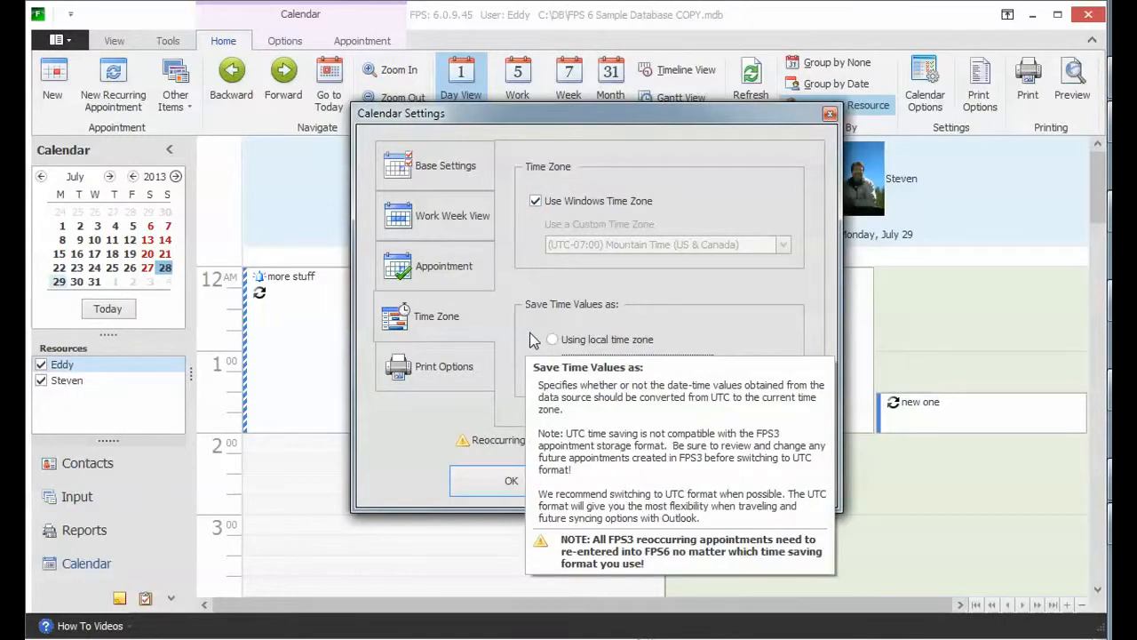
left_click(553, 363)
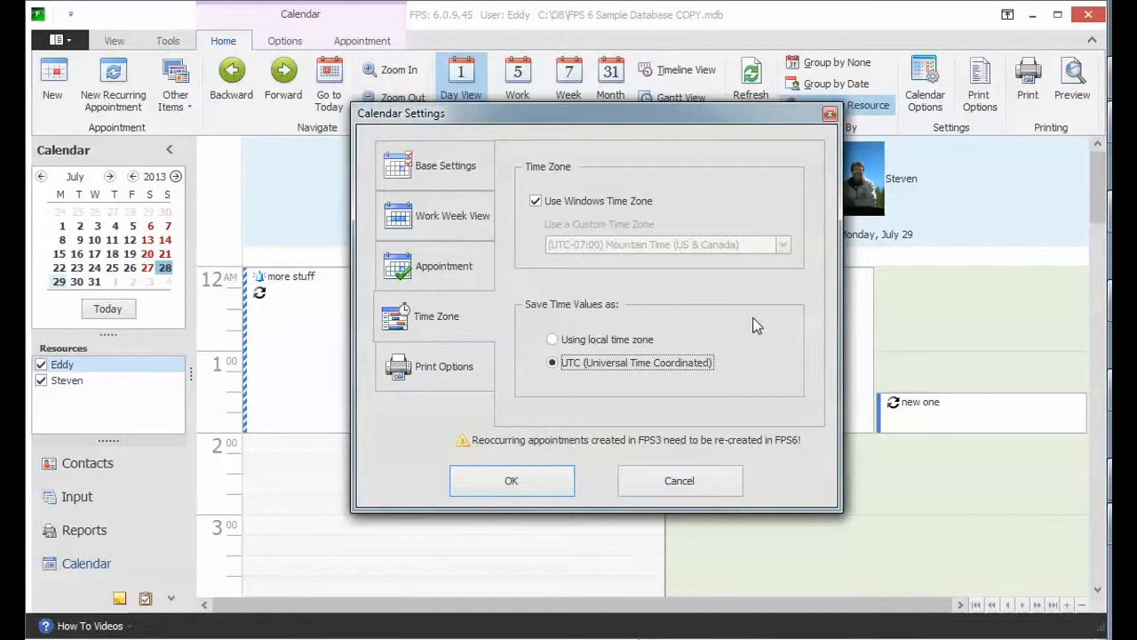
mouse_move(642, 219)
mouse_move(582, 366)
left_click(718, 347)
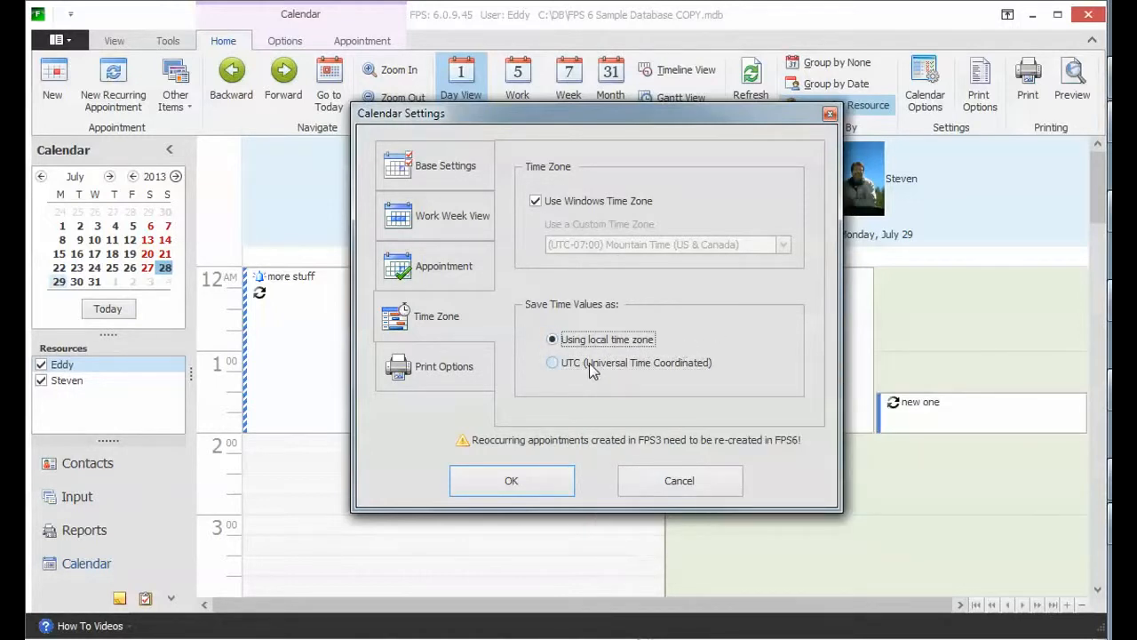
mouse_move(590, 365)
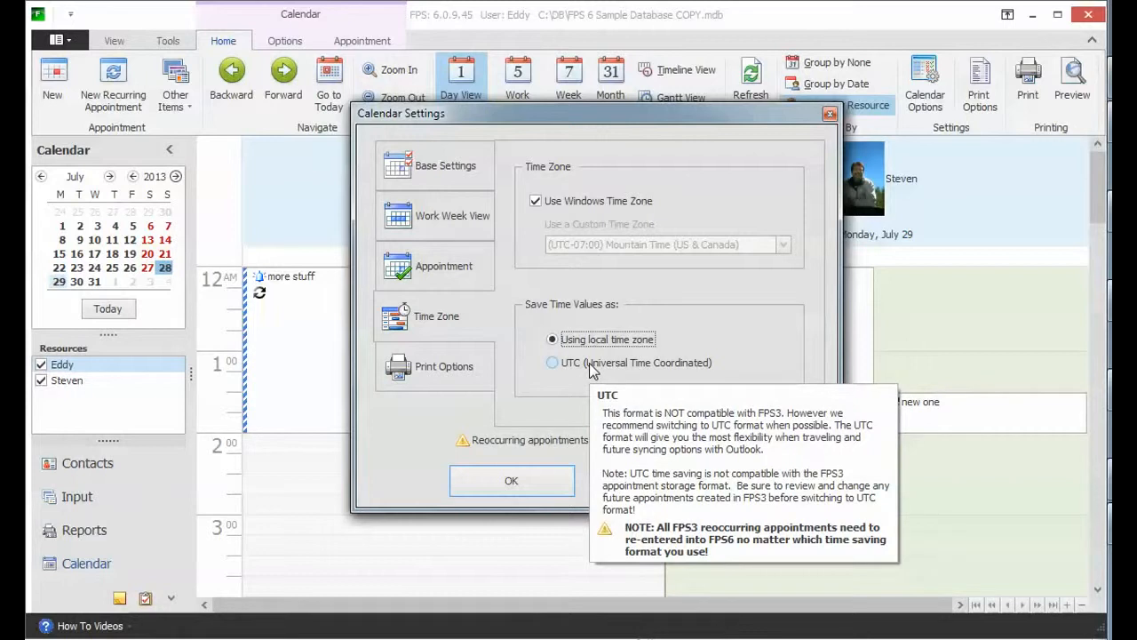
left_click(591, 370)
left_click(587, 346)
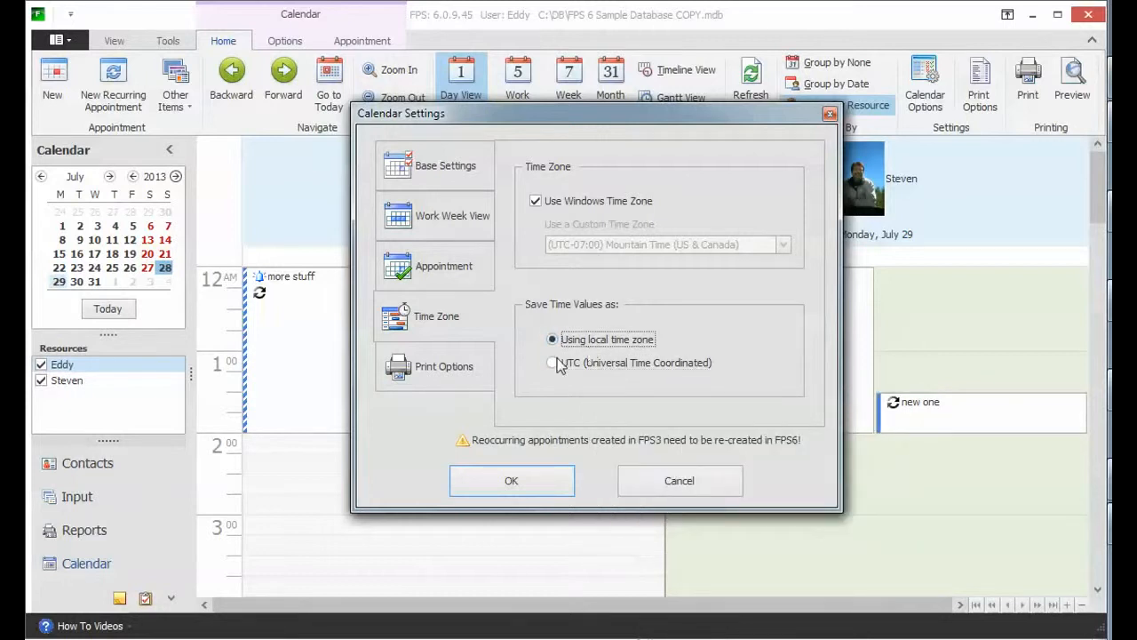
Open the page setup from the calendar's print options and choose the Tri-fold Style.
left_click(449, 375)
left_click(673, 229)
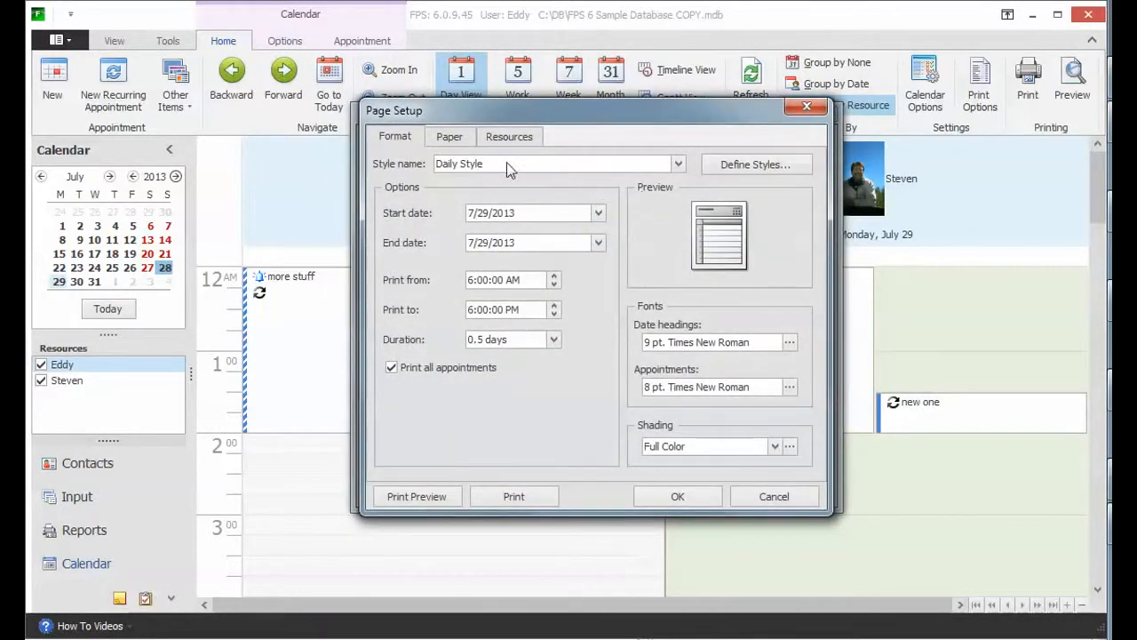
left_click(513, 166)
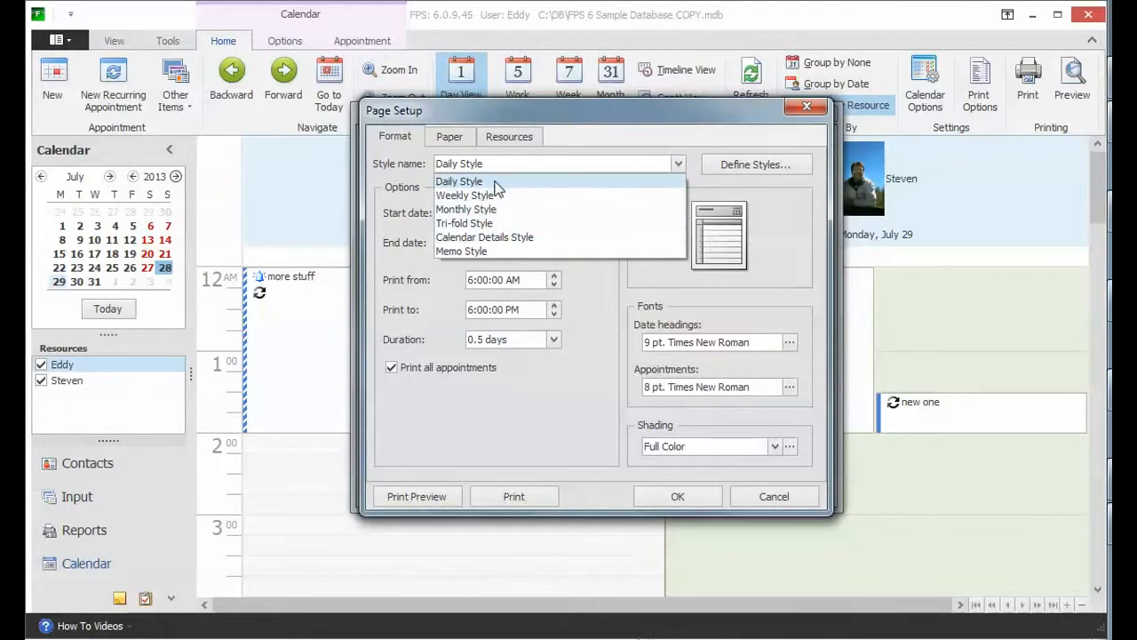
left_click(477, 222)
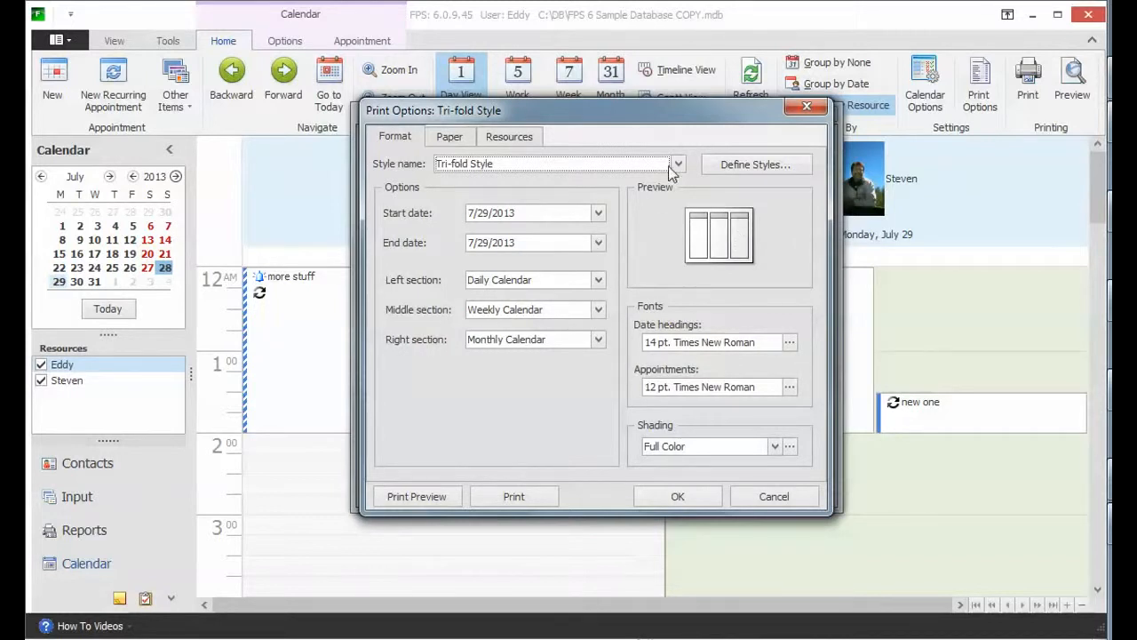
Look over the Weekly and Monthly styles in the print style definitions, and close the definitions.
left_click(724, 165)
left_click(533, 259)
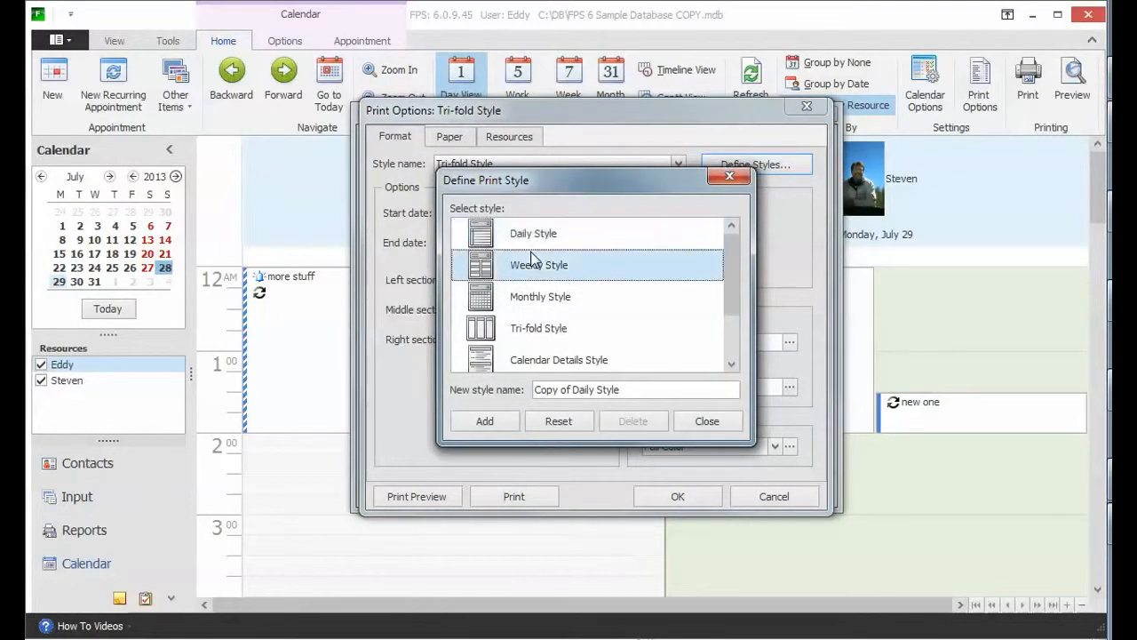
left_click(540, 294)
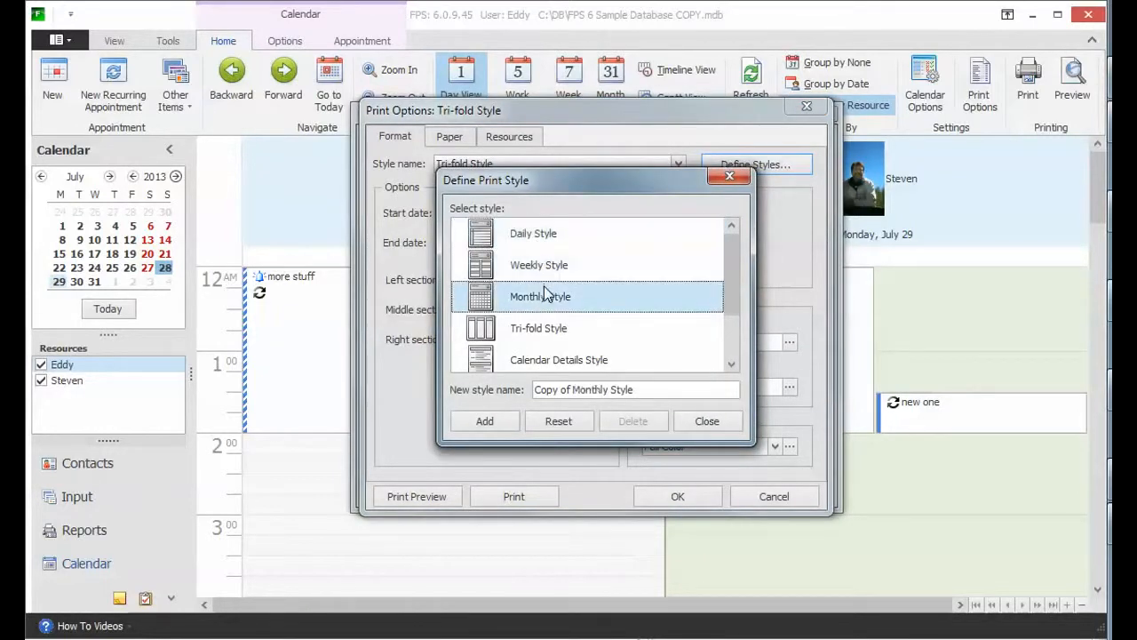
left_click(704, 425)
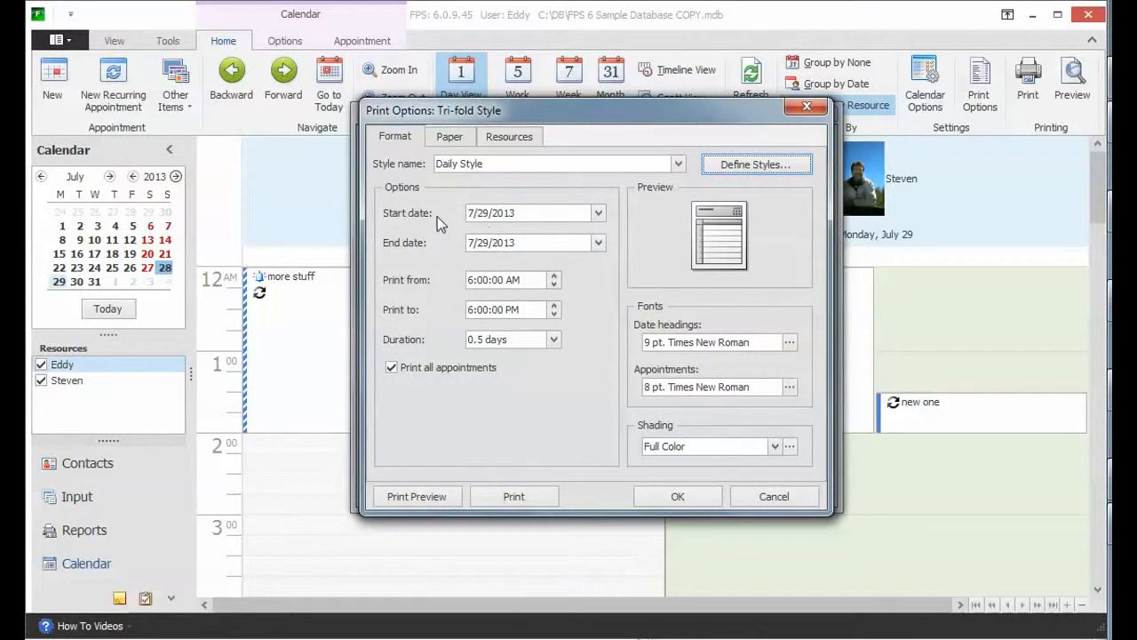
Examine the paper and resource settings for printing, and return to the format settings.
left_click(453, 138)
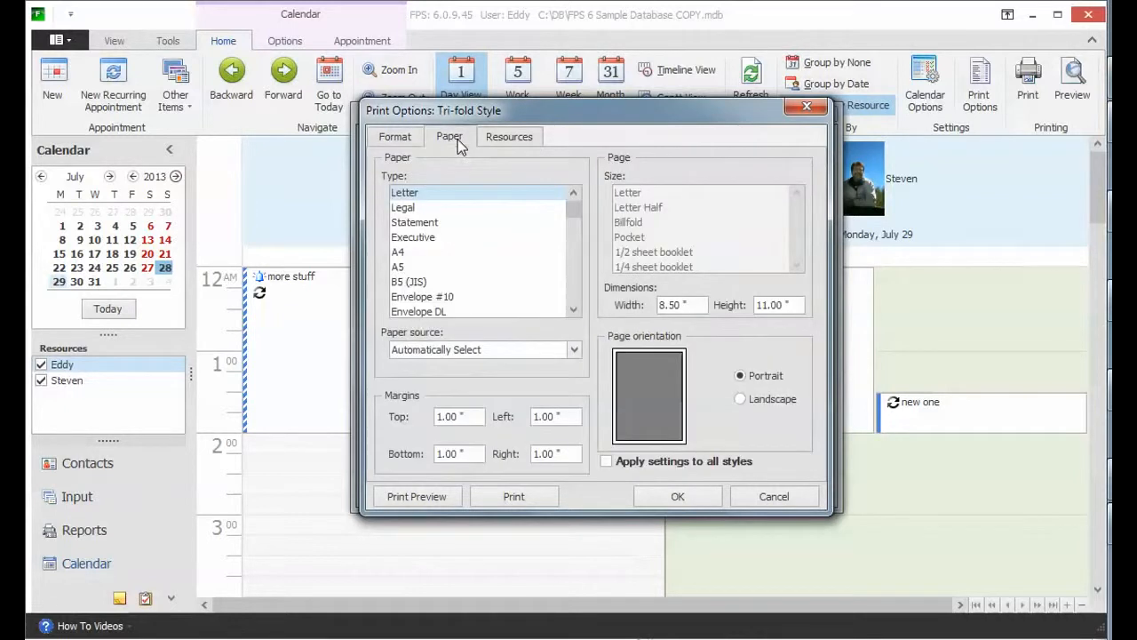
left_click(525, 140)
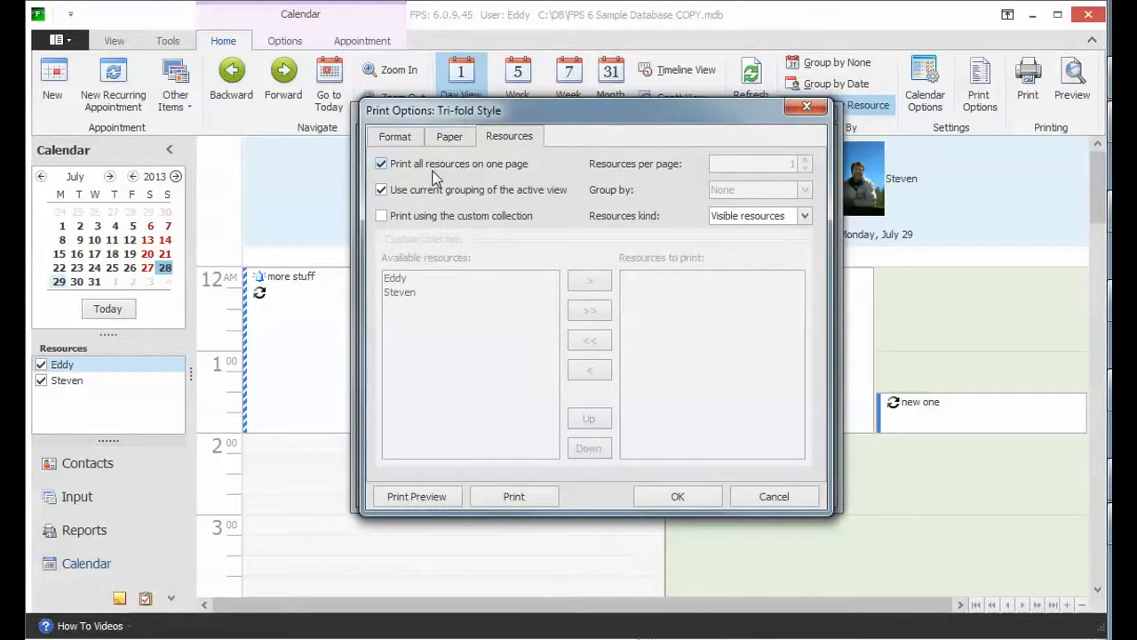
left_click(396, 141)
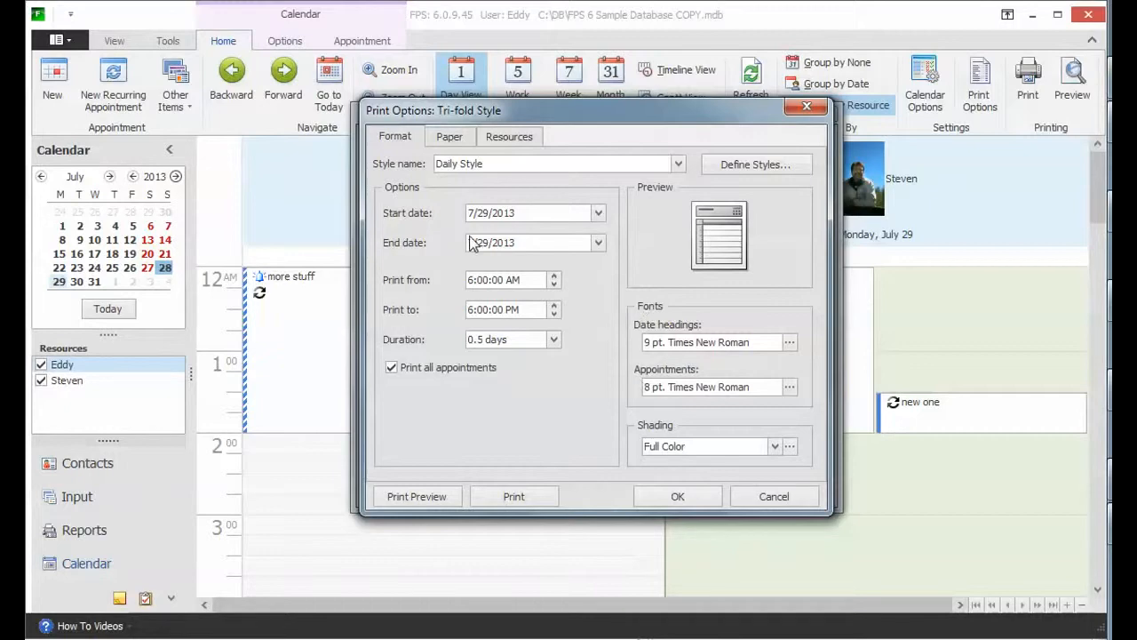
mouse_move(445, 112)
left_mouse_down()
mouse_move(523, 126)
mouse_move(434, 105)
left_mouse_up()
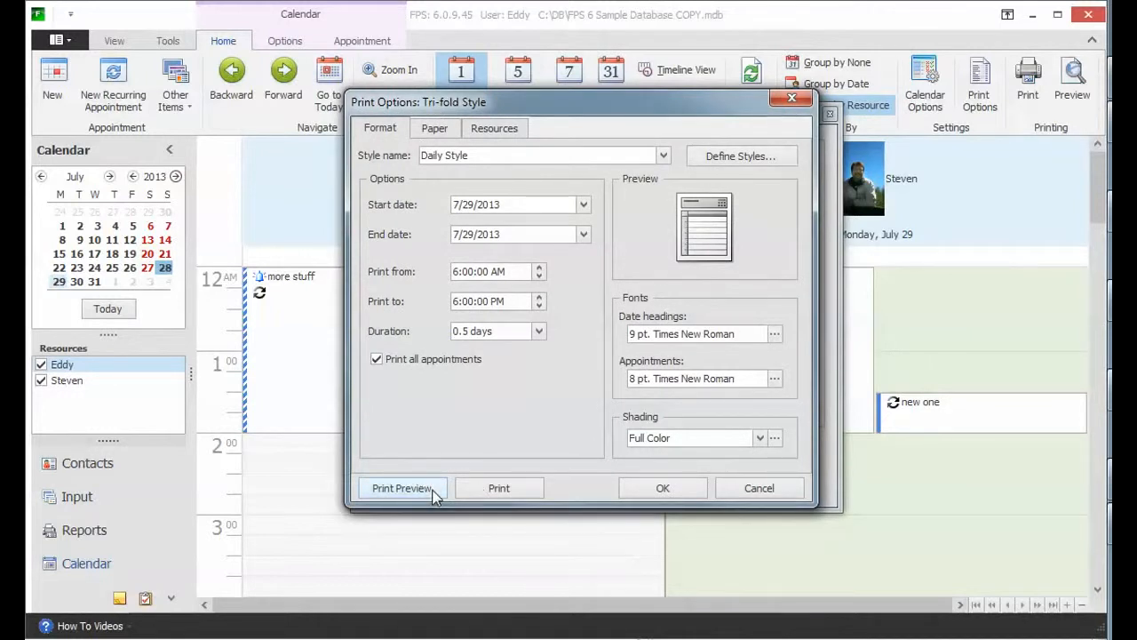
Cancel the print options, review each page of the calendar settings, and apply the settings.
left_click(745, 494)
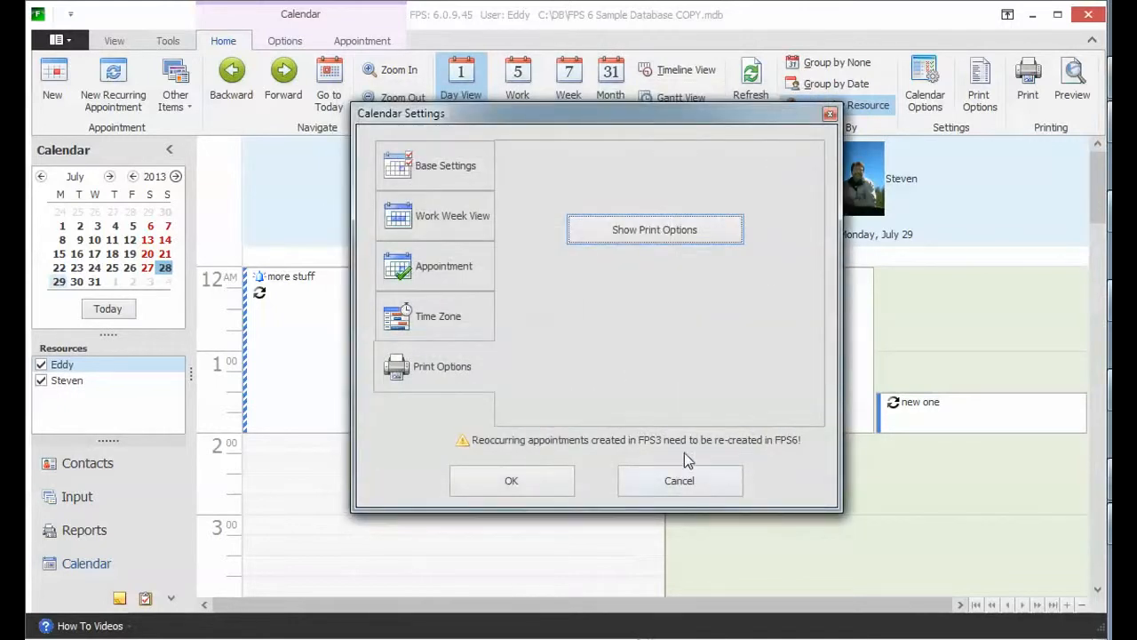
left_click(440, 177)
left_click(439, 216)
left_click(441, 264)
left_click(441, 323)
left_click(449, 377)
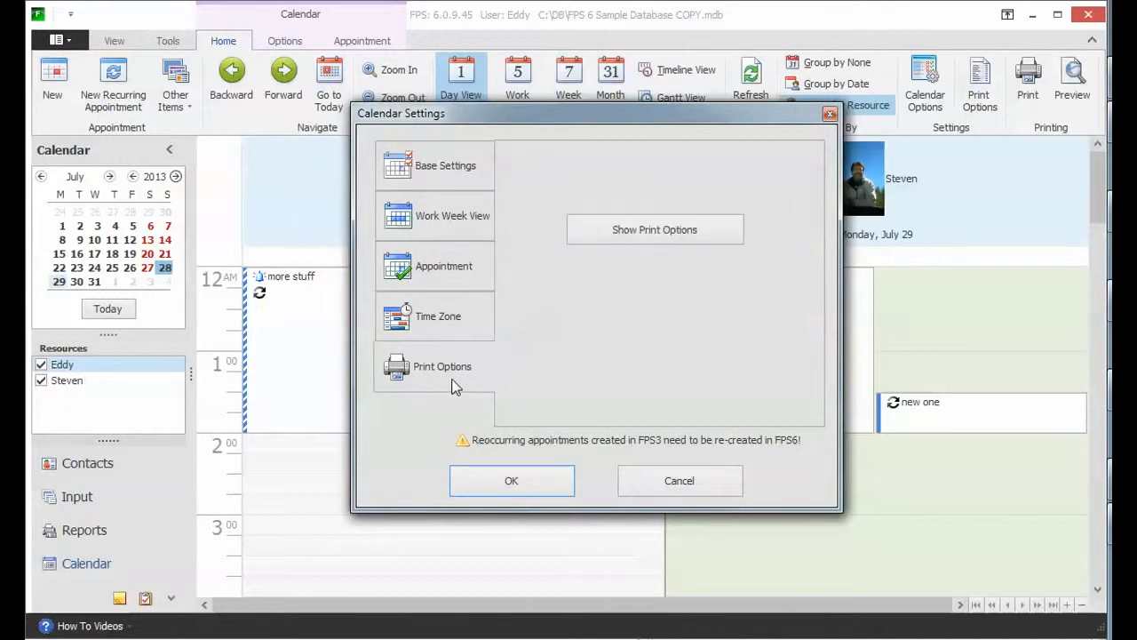
left_click(447, 175)
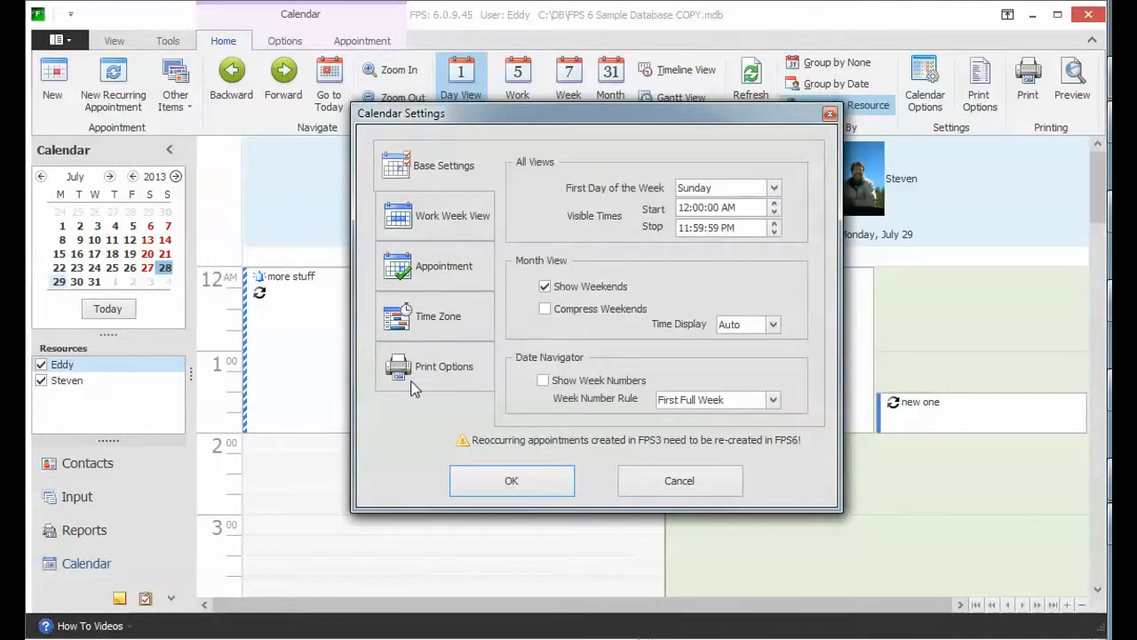
left_click(529, 486)
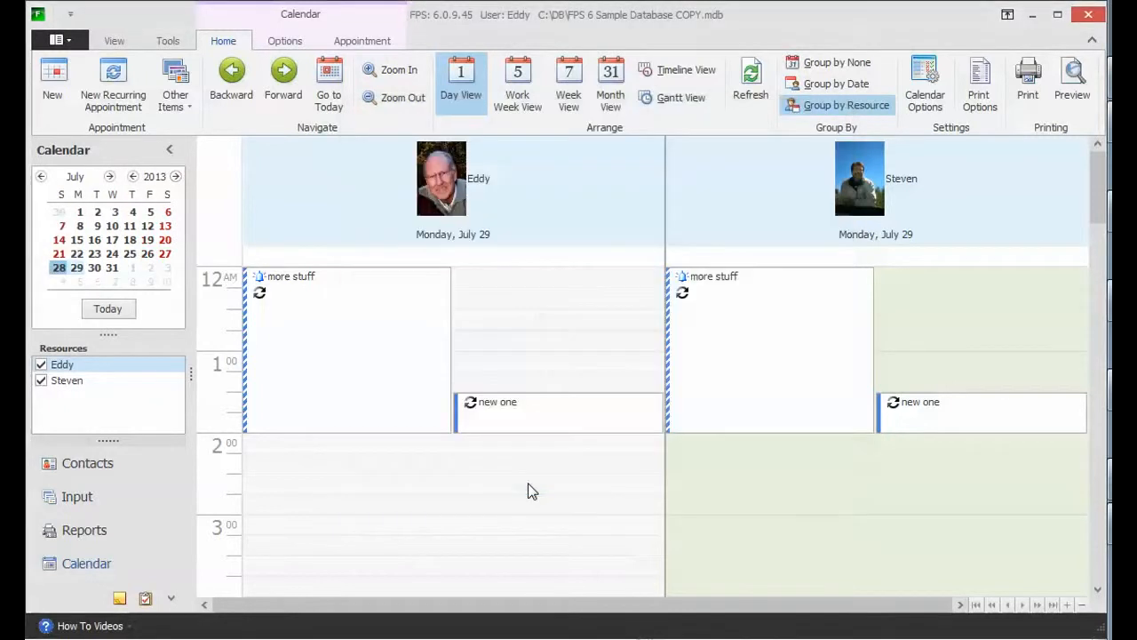
View the calendar's page setup directly from the print options and close it again.
left_click(984, 76)
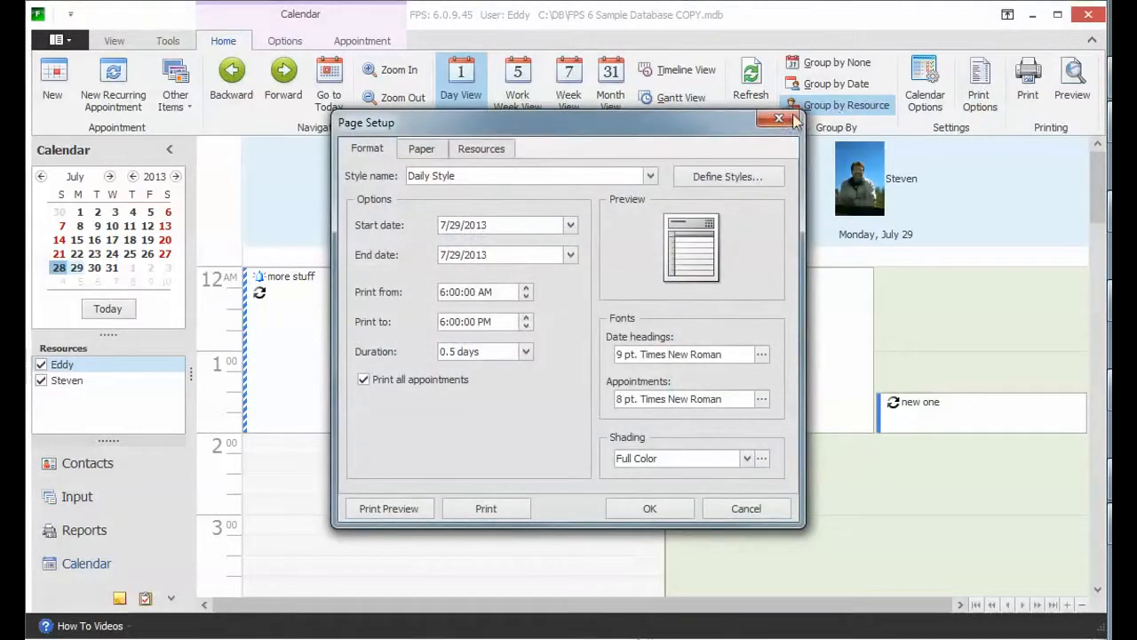
left_click(778, 130)
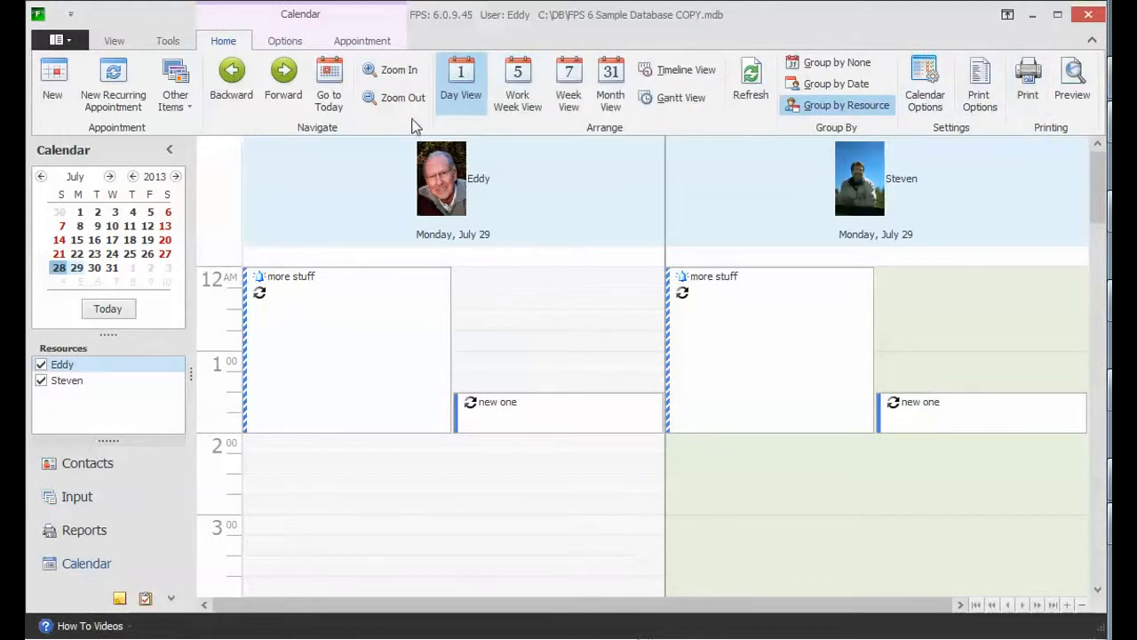
Try day view time scales of 10, 6 and 60 minutes, and settle on 30 minutes.
left_click(288, 43)
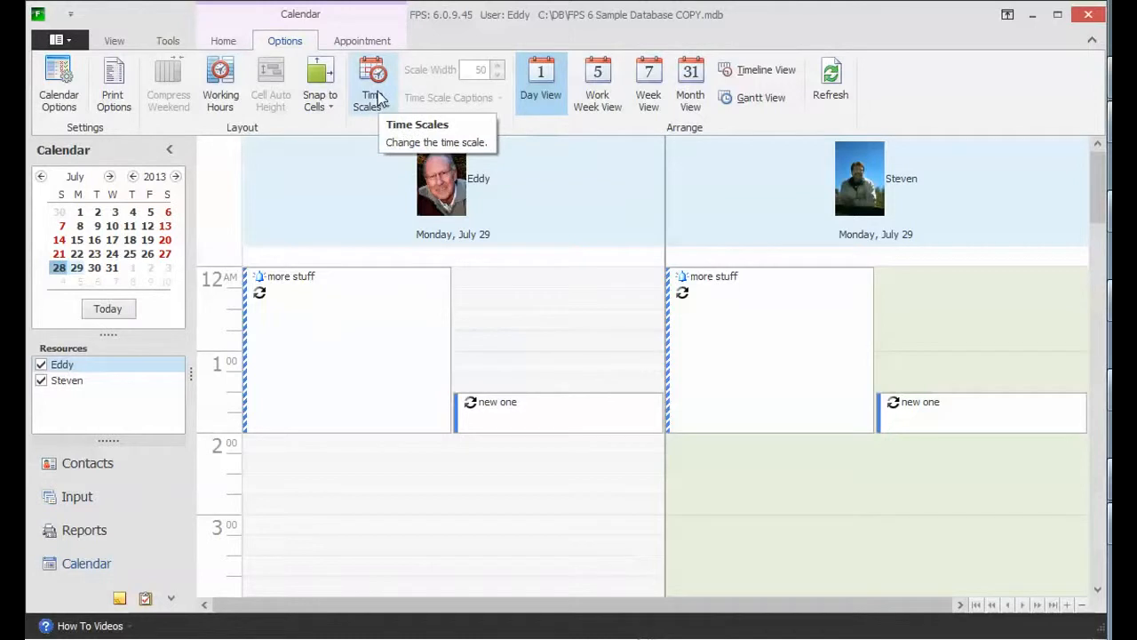
left_click(373, 85)
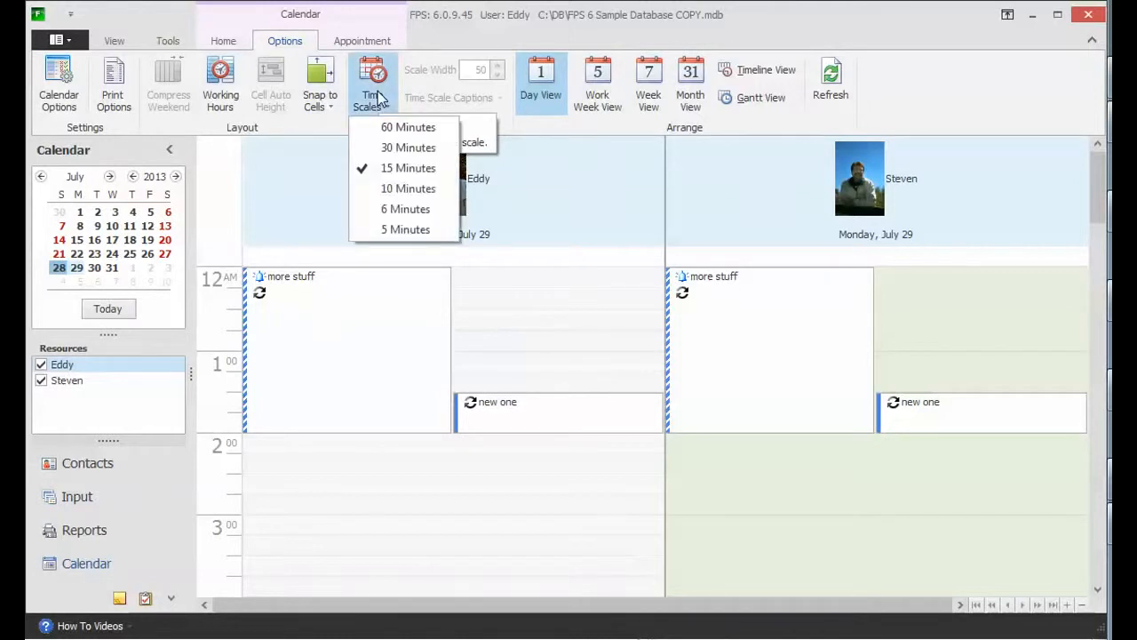
left_click(371, 191)
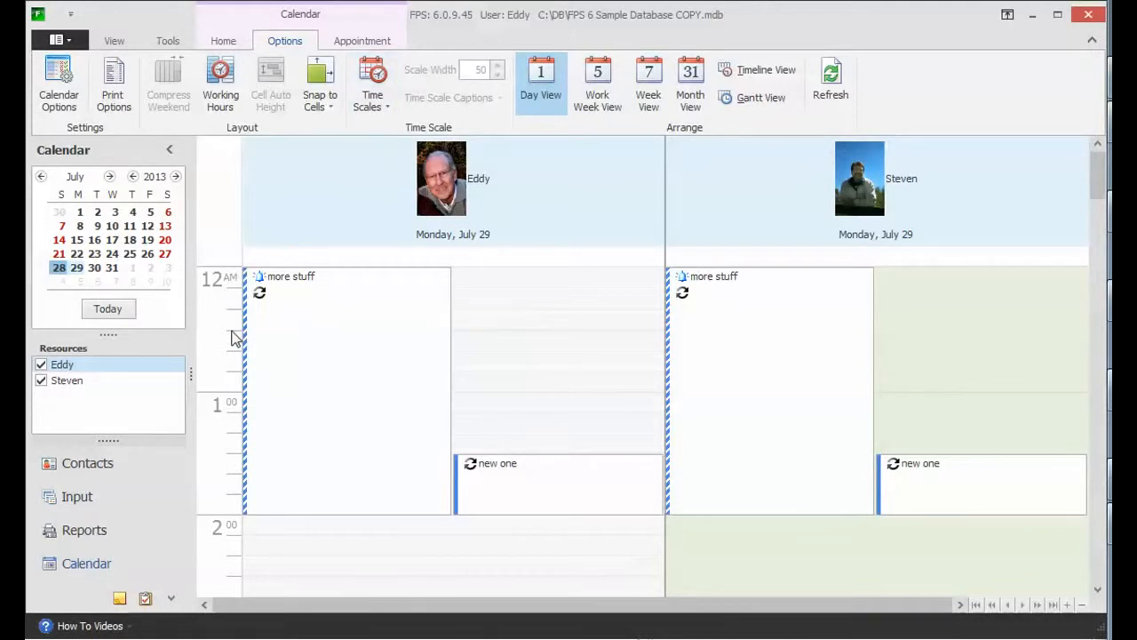
left_click(382, 101)
left_click(394, 208)
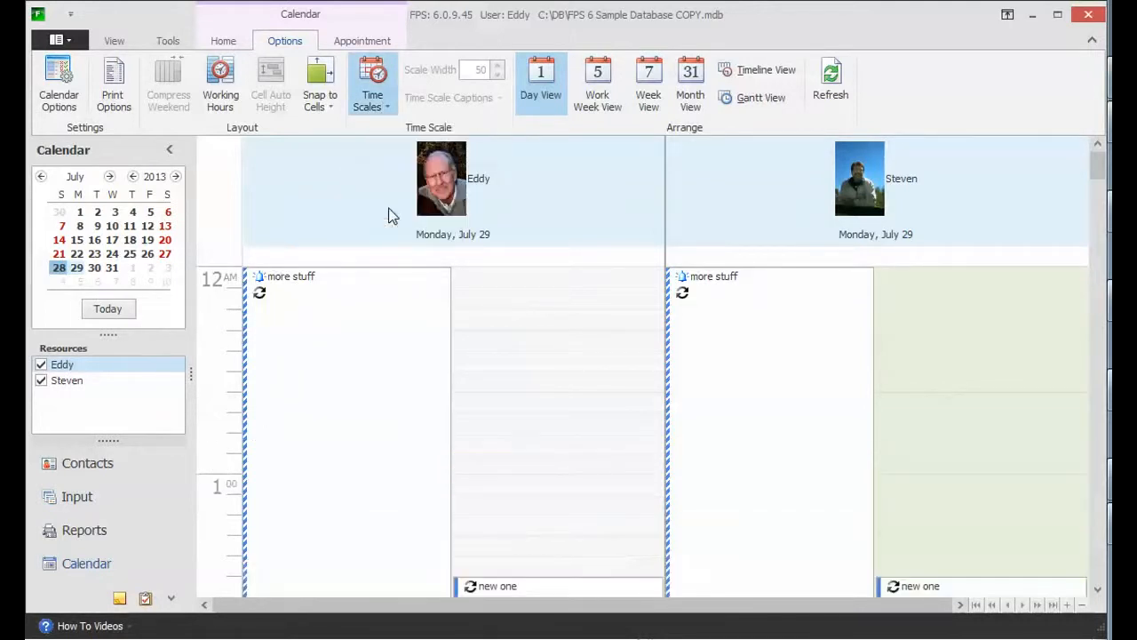
left_click(383, 105)
left_click(383, 127)
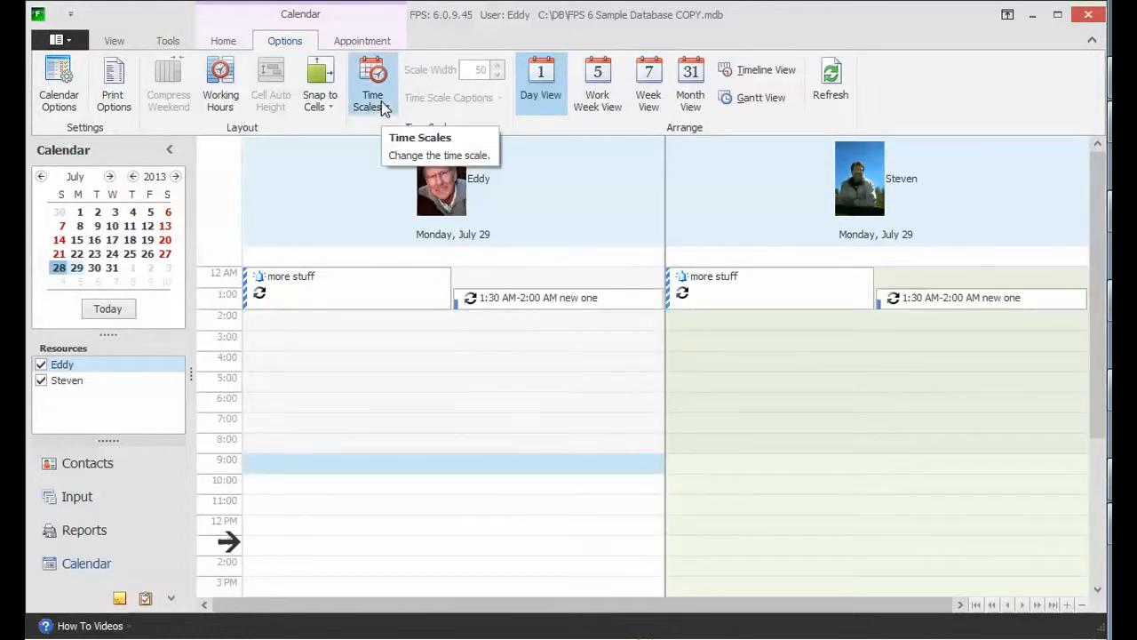
left_click(383, 106)
left_click(385, 148)
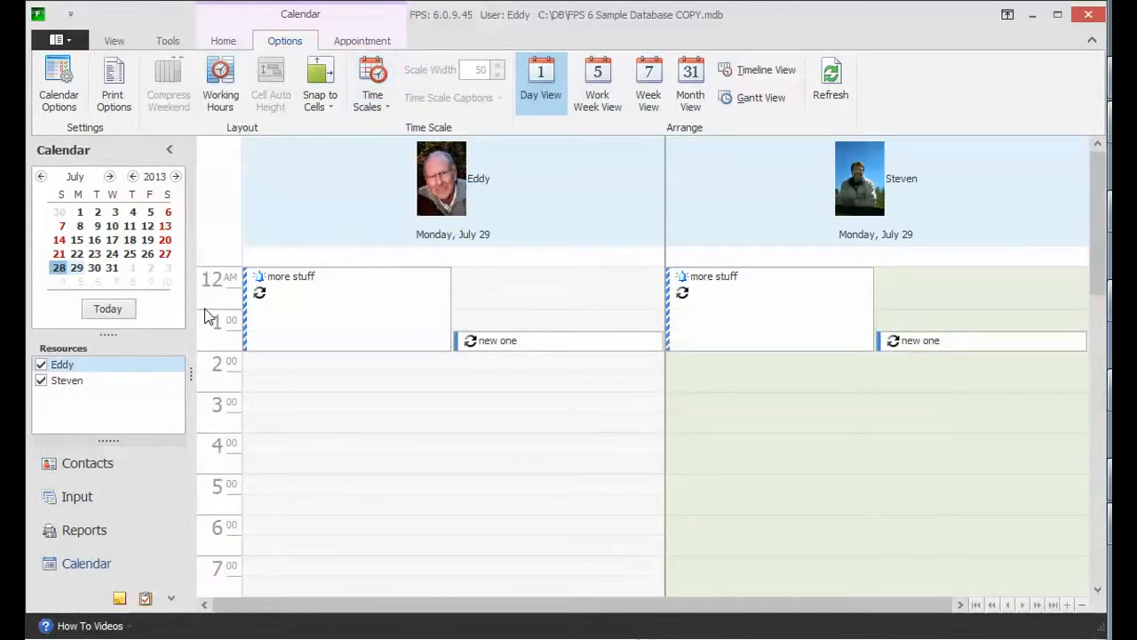
Examine the context commands of the time ruler and an empty time slot, and the Snap to Cells choices.
right_click(219, 290)
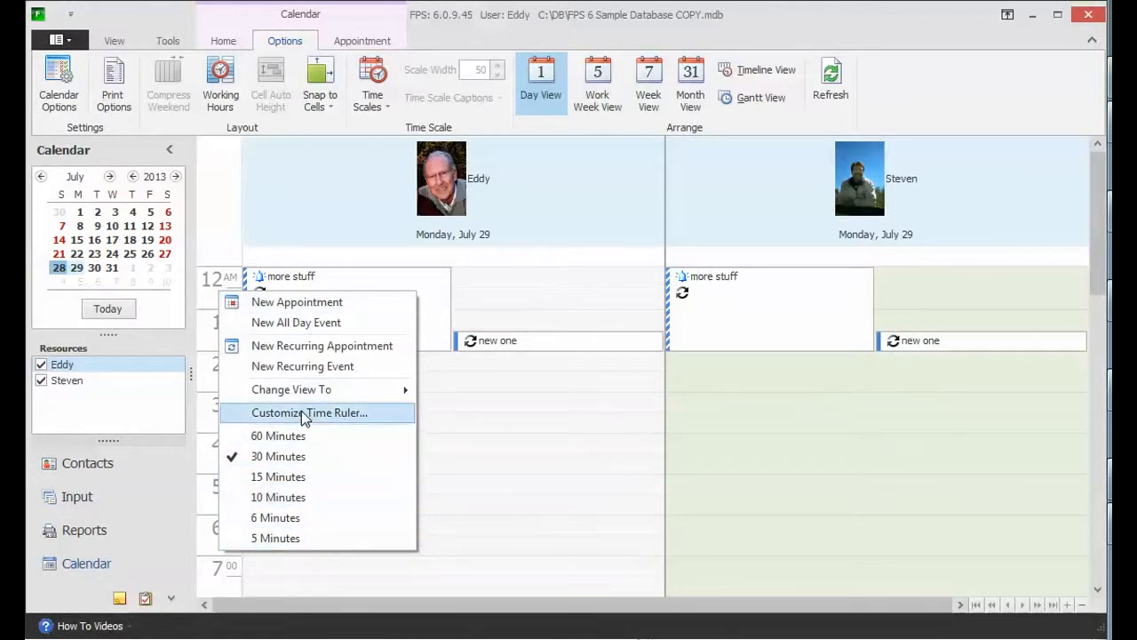
mouse_move(300, 396)
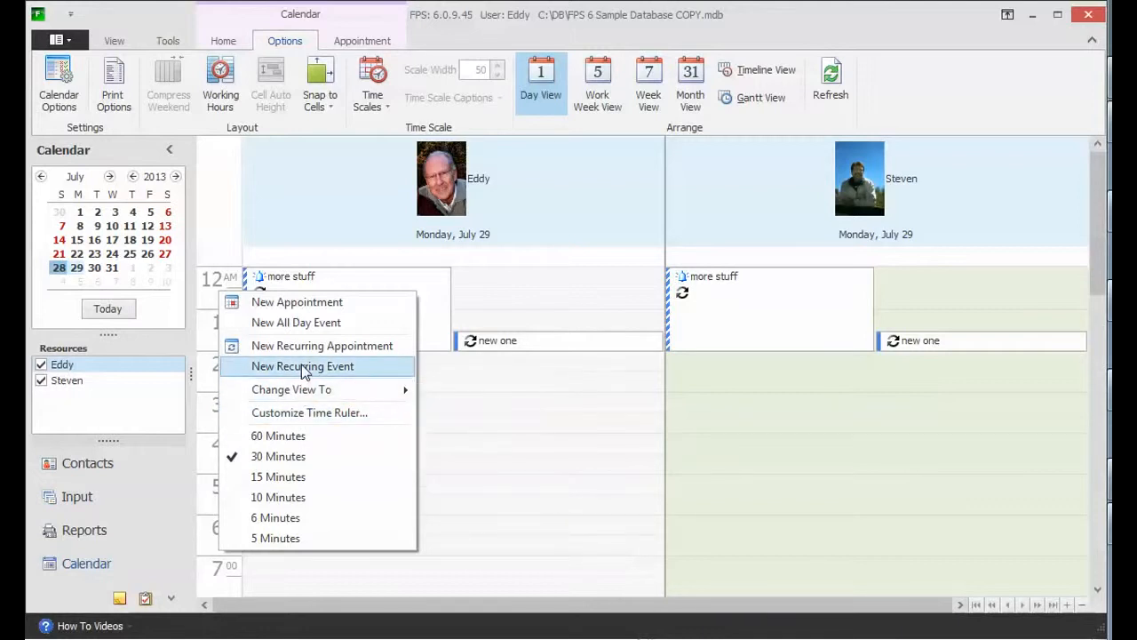
right_click(451, 399)
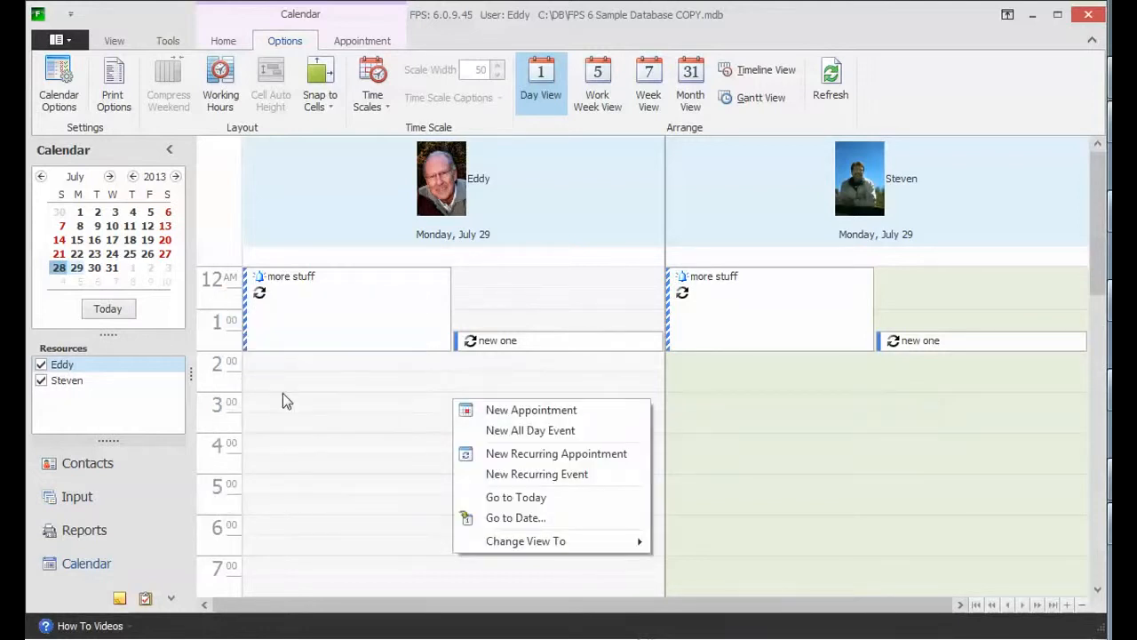
right_click(202, 308)
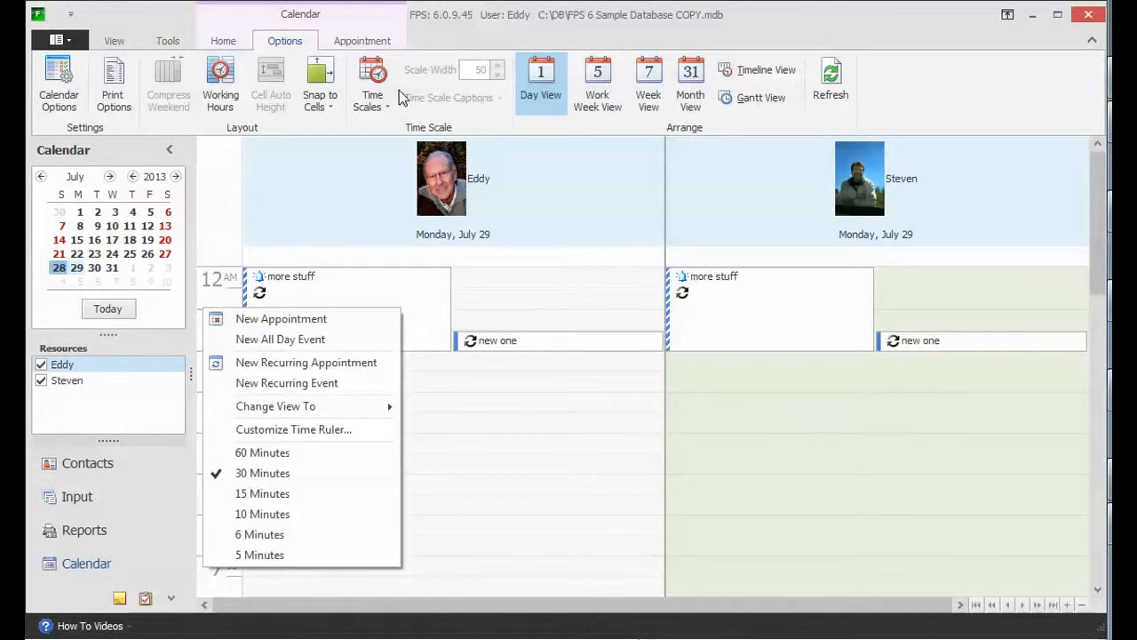
left_click(318, 80)
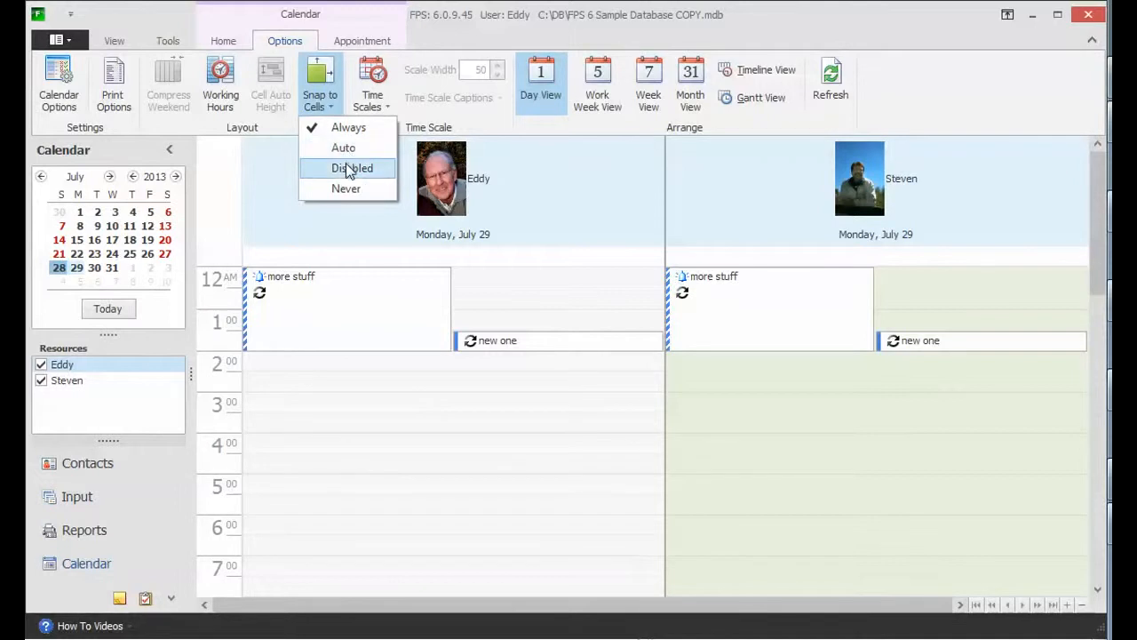
left_click(461, 458)
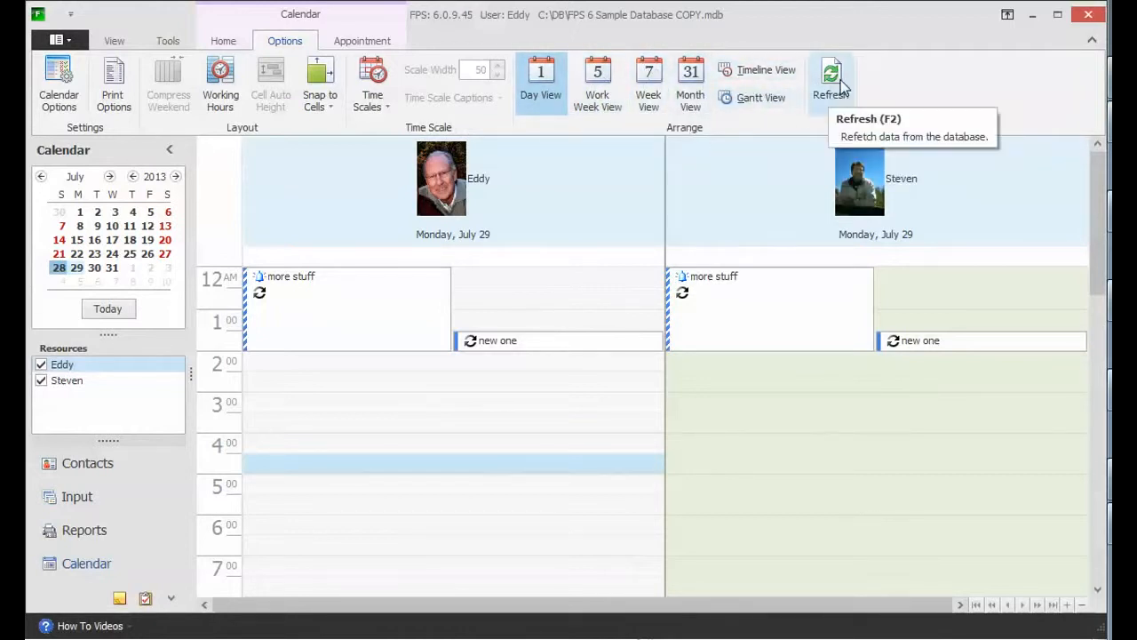
Examine the appointment commands offered for the "more stuff" appointment in the first resource's column, and deselect it.
left_click(374, 41)
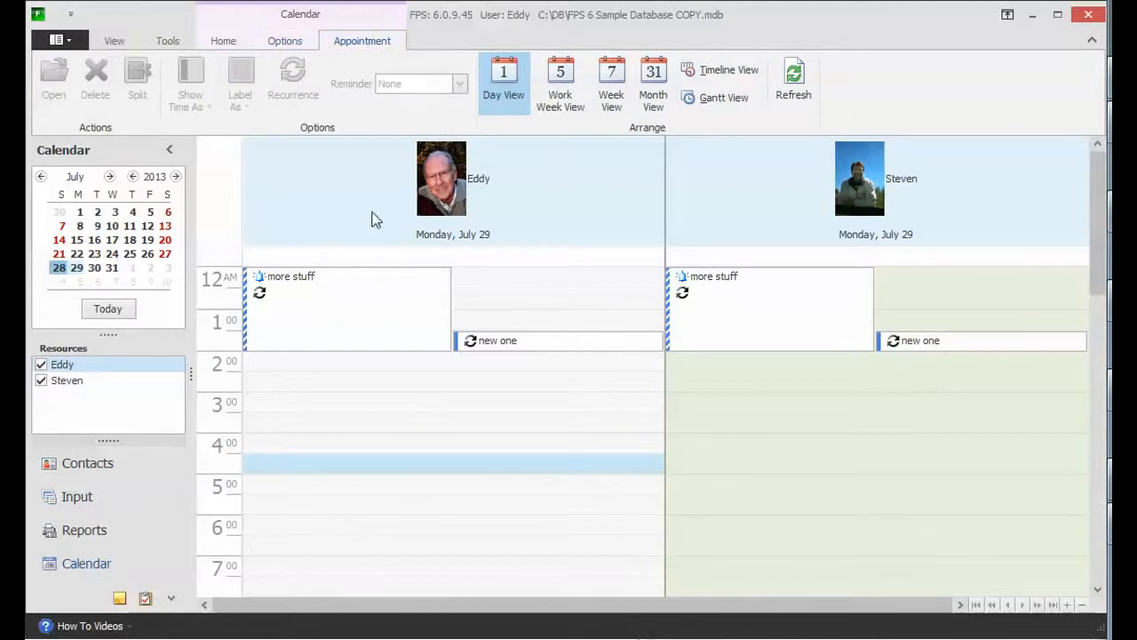
left_click(324, 306)
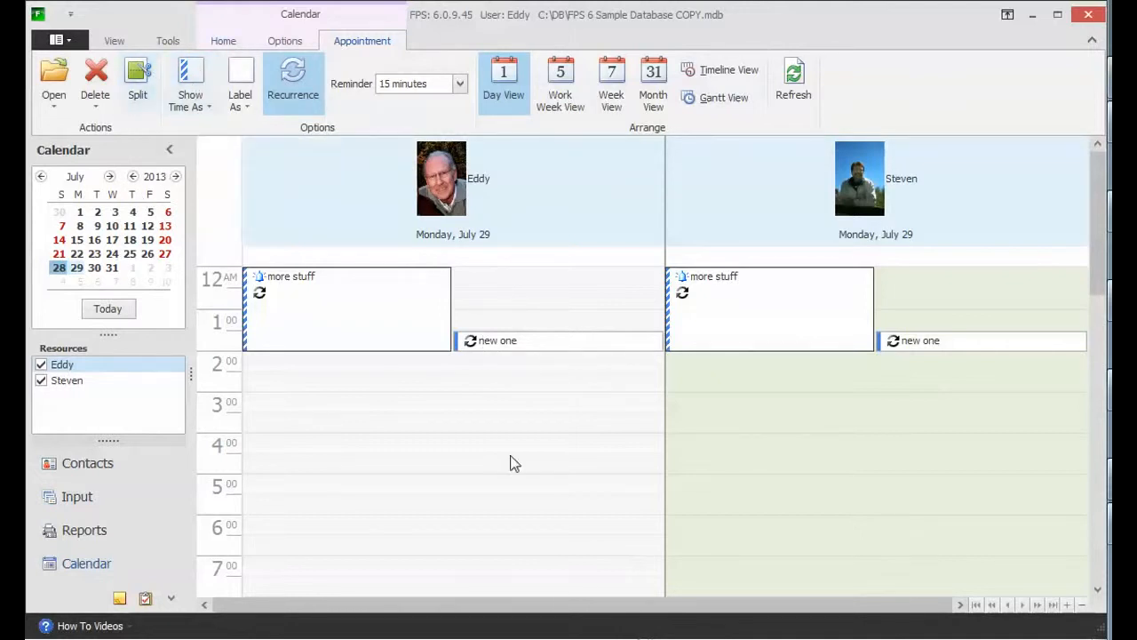
left_click(370, 447)
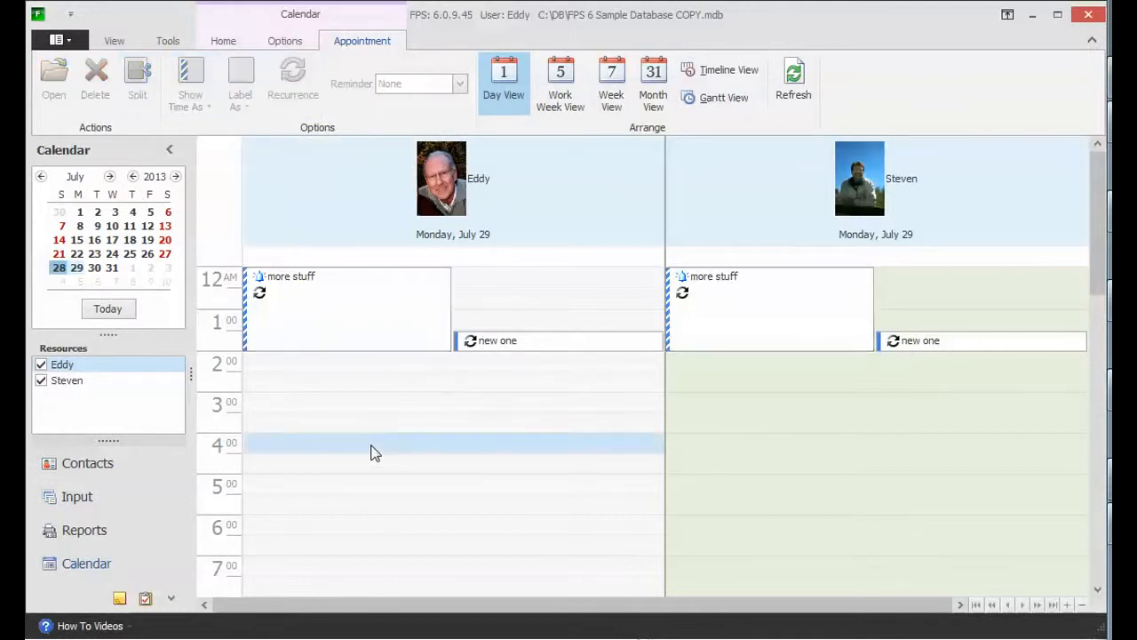
Add an appointment titled "this is kkkkkkkkkkk" at 3:00 AM on July 29 for the first resource.
left_click(307, 411)
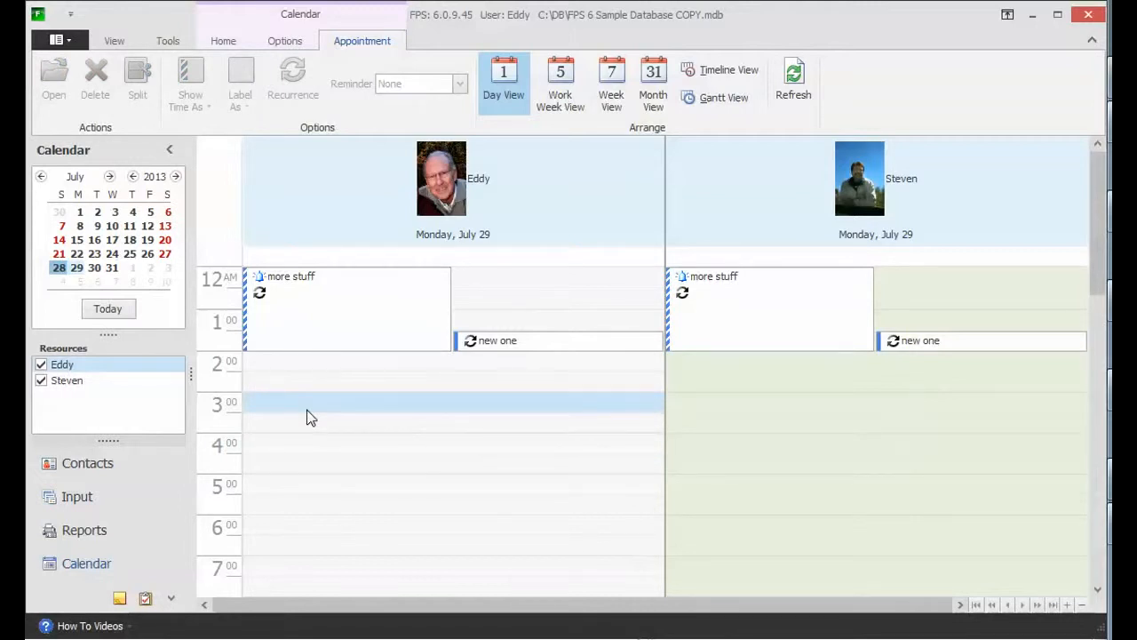
type("this is kkkk")
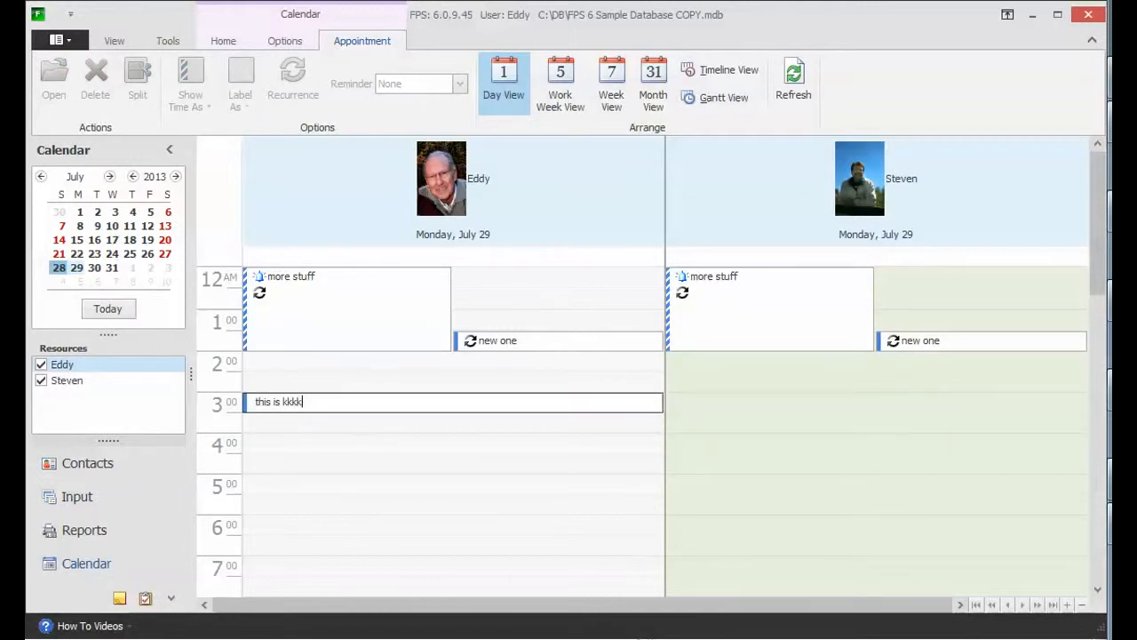
type("kkkkkkk")
key("Return")
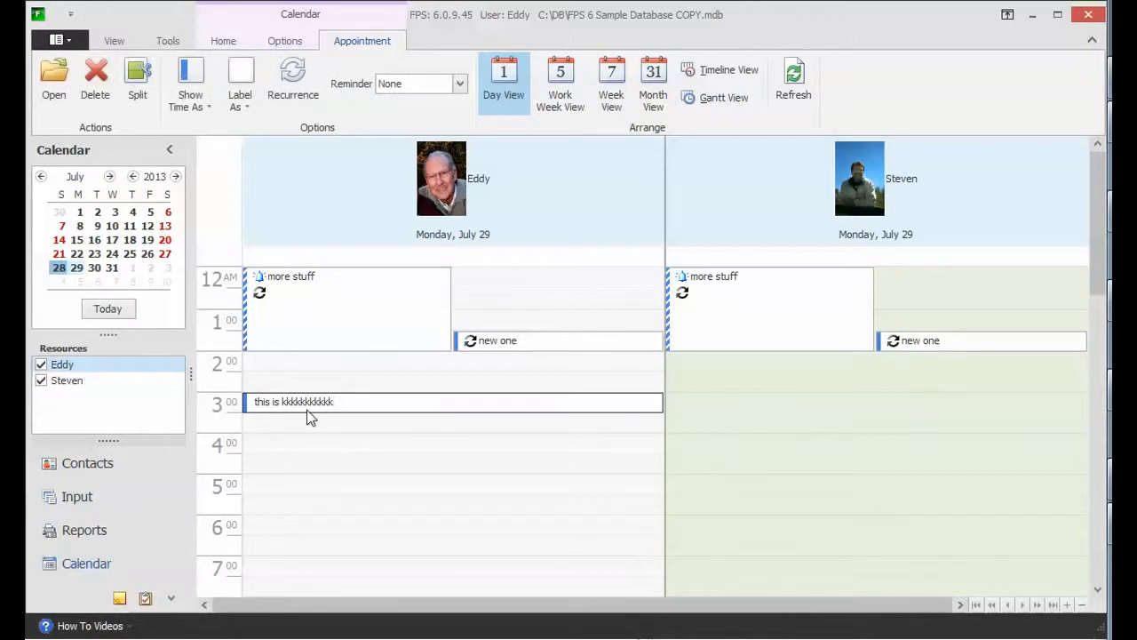
Set the new 3:00 AM appointment's end time to 5:30 AM and save it.
double_click(312, 402)
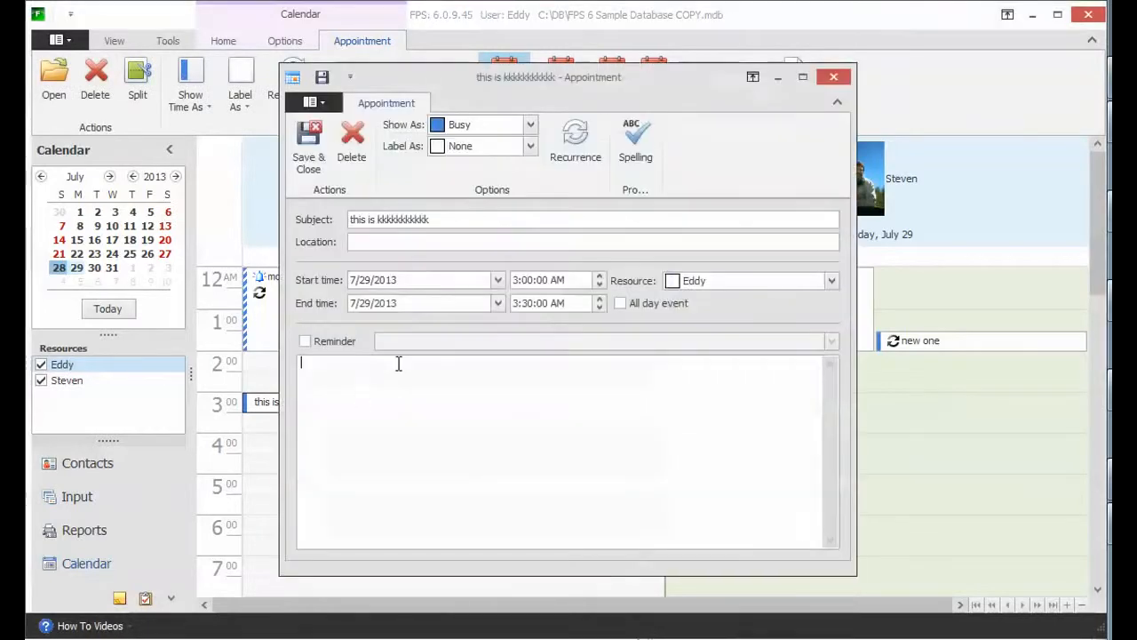
left_click(516, 303)
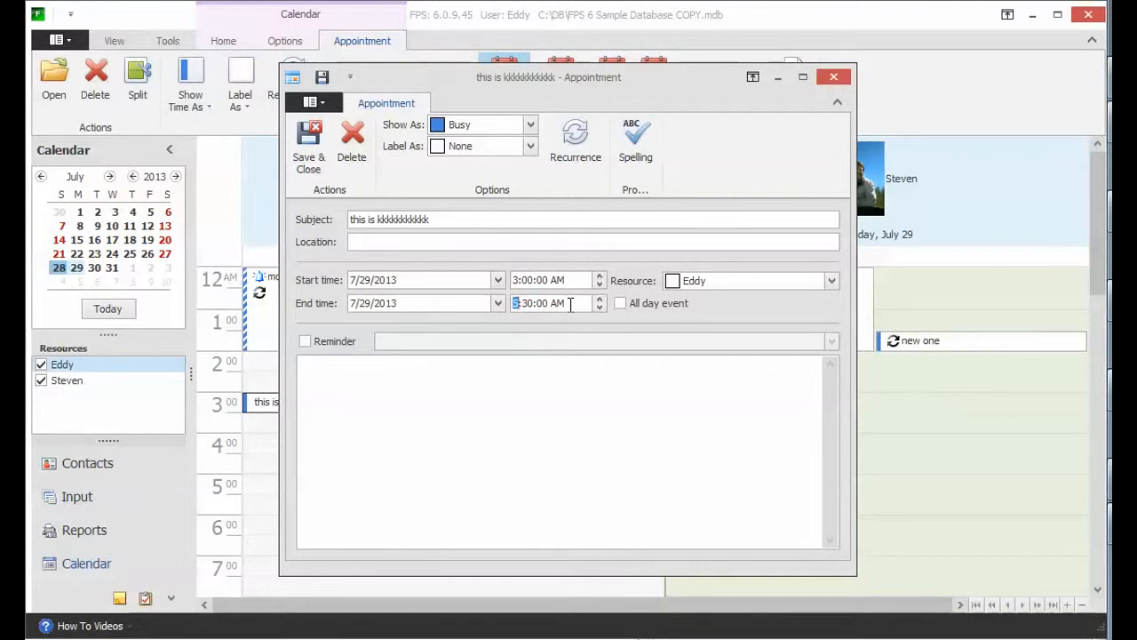
left_click(299, 138)
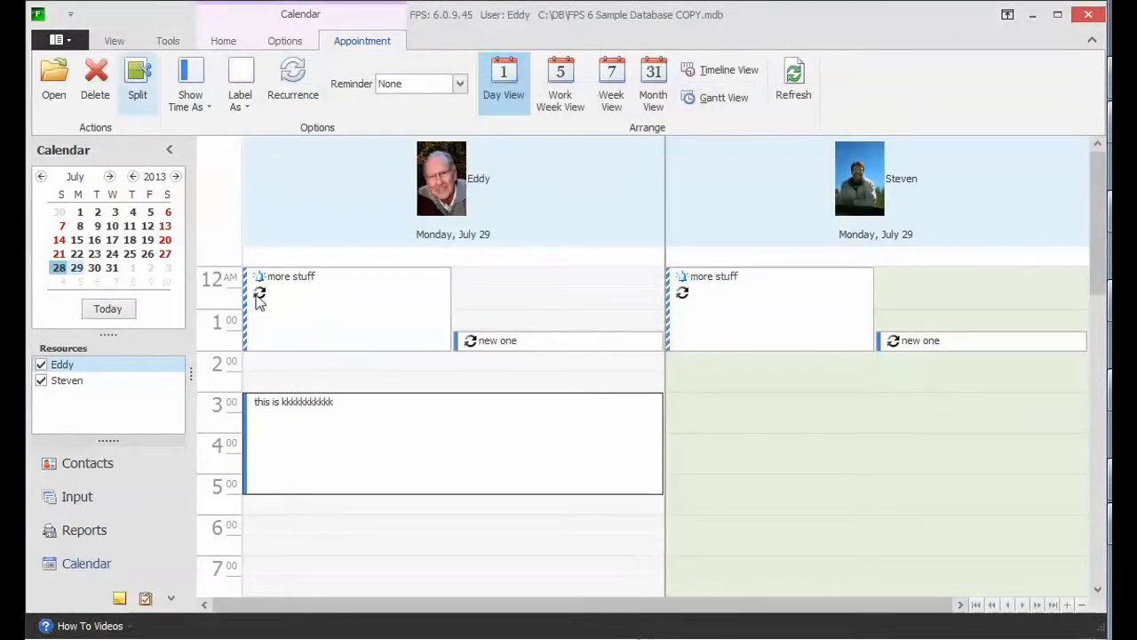
Split the 3:00 AM appointment at 4:50 AM and move its second part to 6:50–7:30 AM.
left_click(422, 460)
left_click(149, 103)
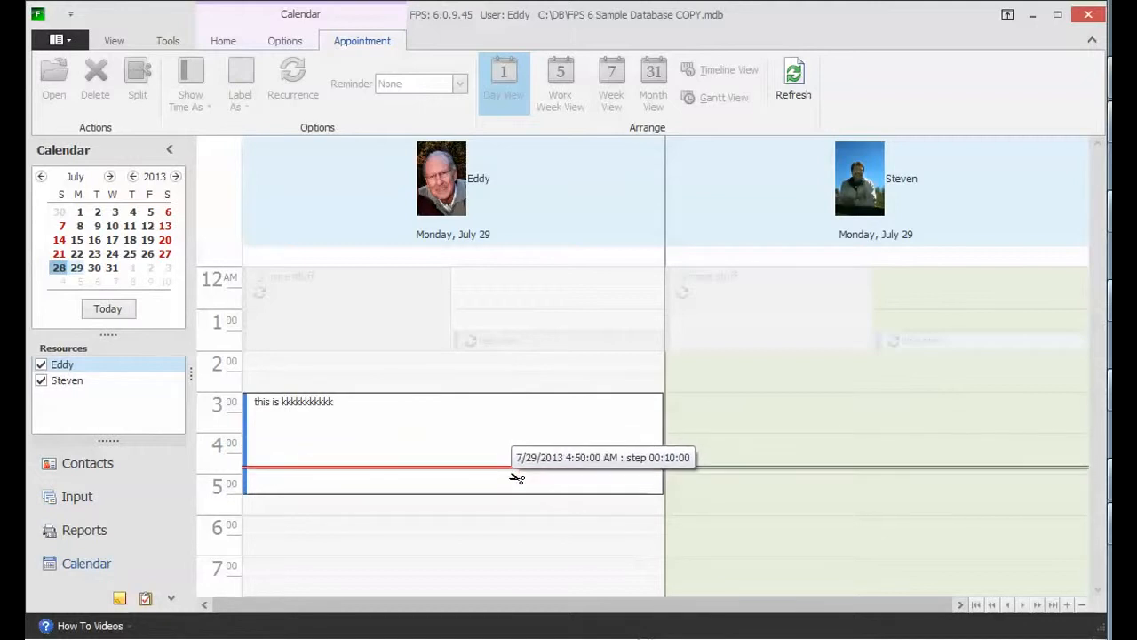
left_click(517, 478)
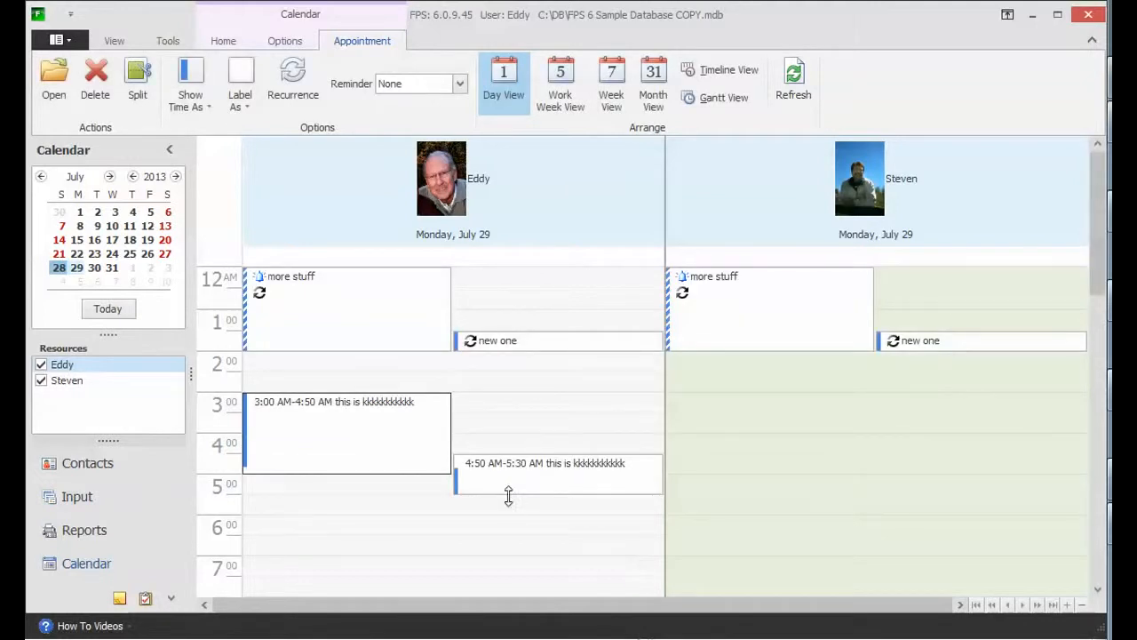
left_click_drag(502, 471, 334, 560)
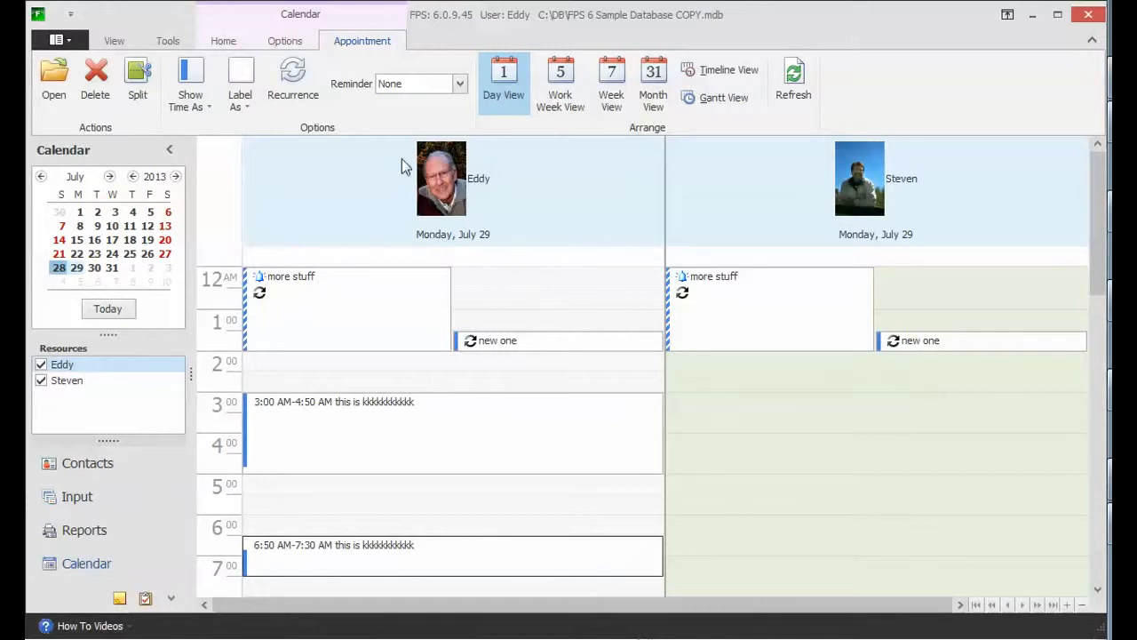
Examine the time status and label choices for appointments, and the context commands of the 3:00 AM appointment.
left_click(206, 110)
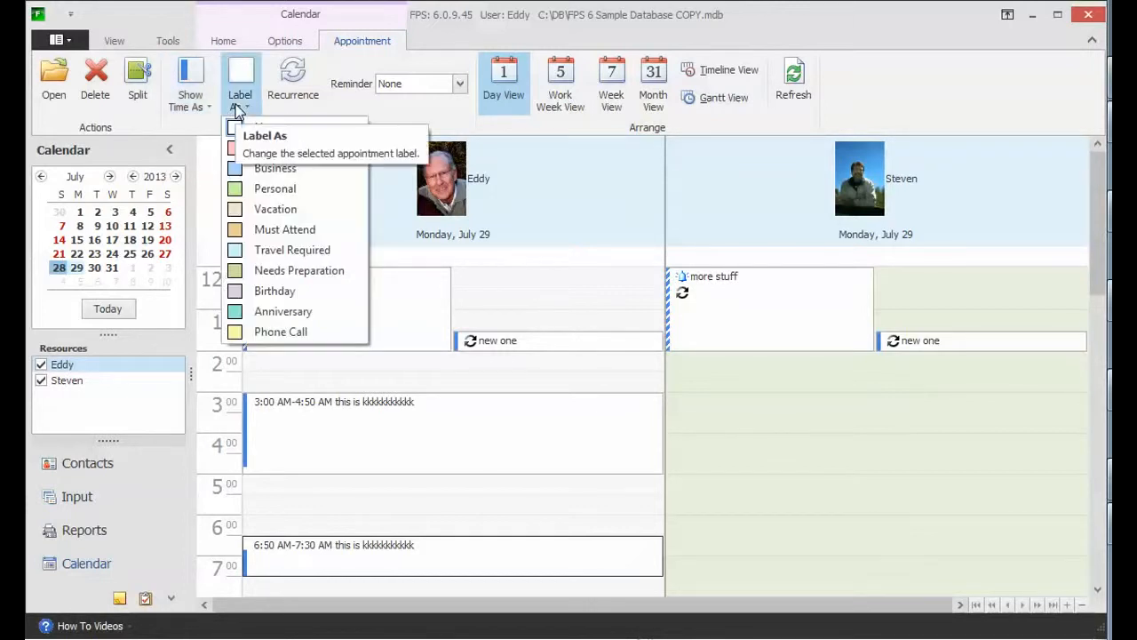
right_click(424, 411)
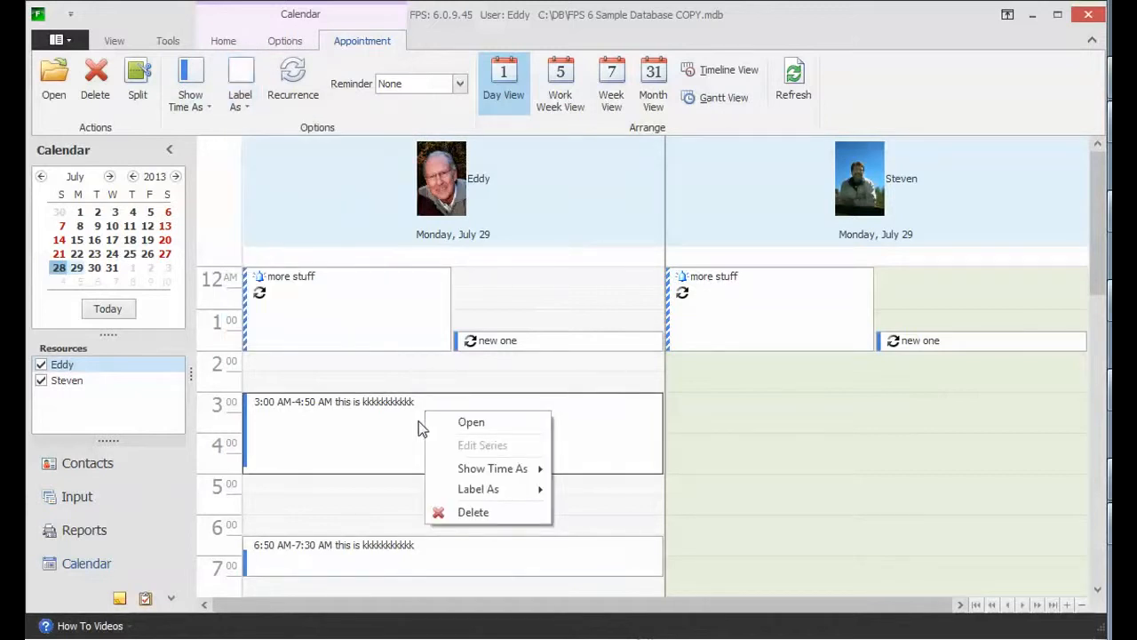
right_click(399, 433)
right_click(394, 432)
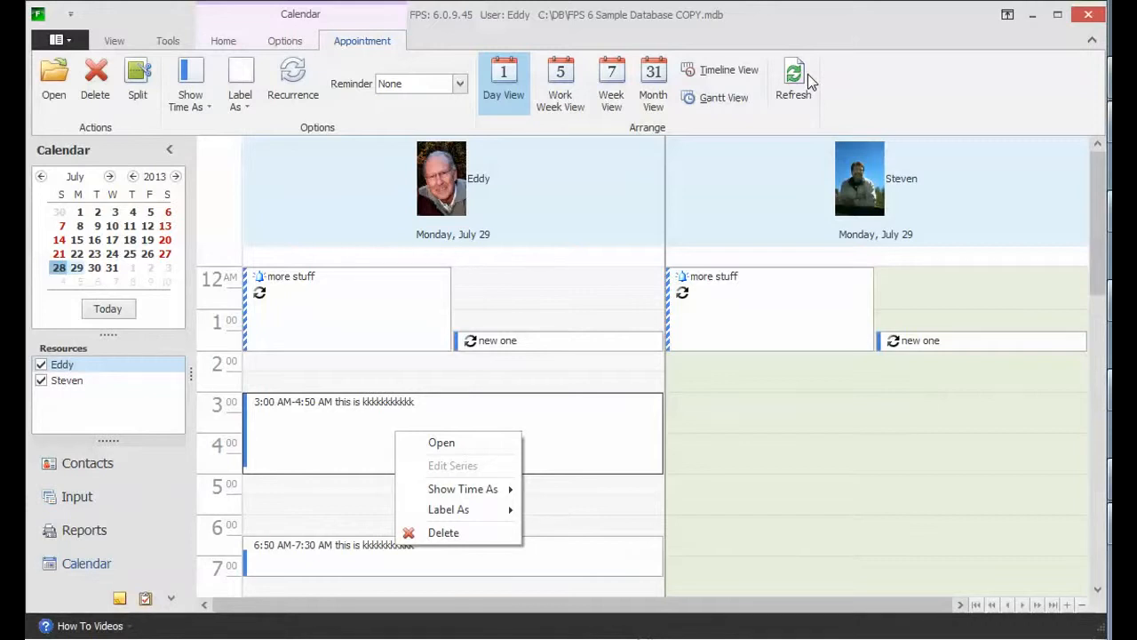
left_click(744, 396)
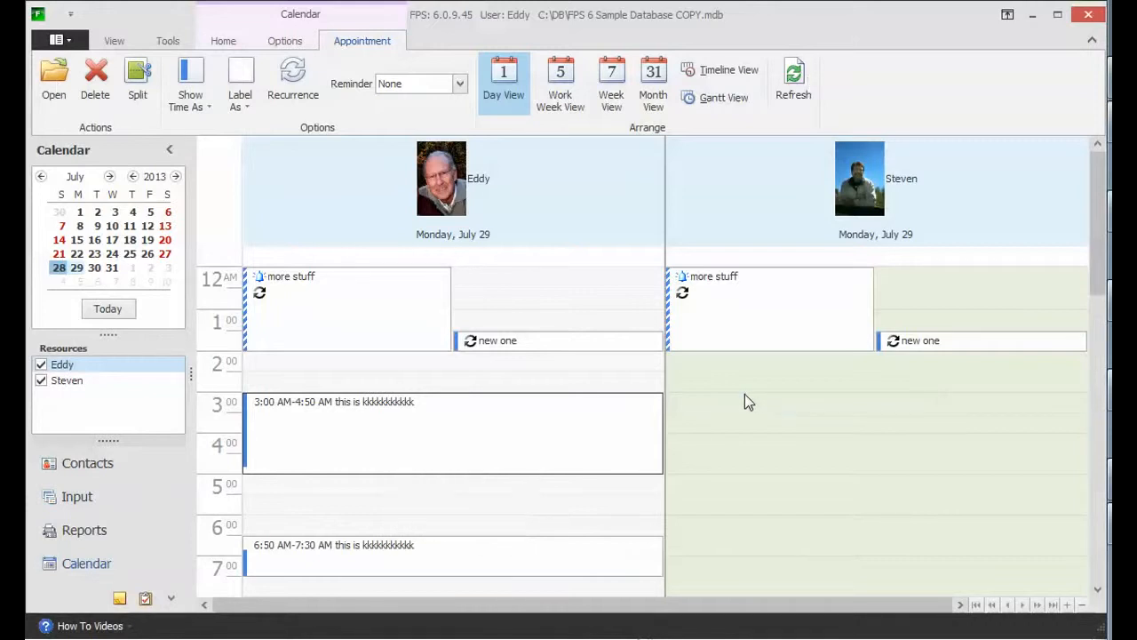
Add an appointment titled "goto work" at 3:00 AM on July 29 for the second resource.
left_click(745, 396)
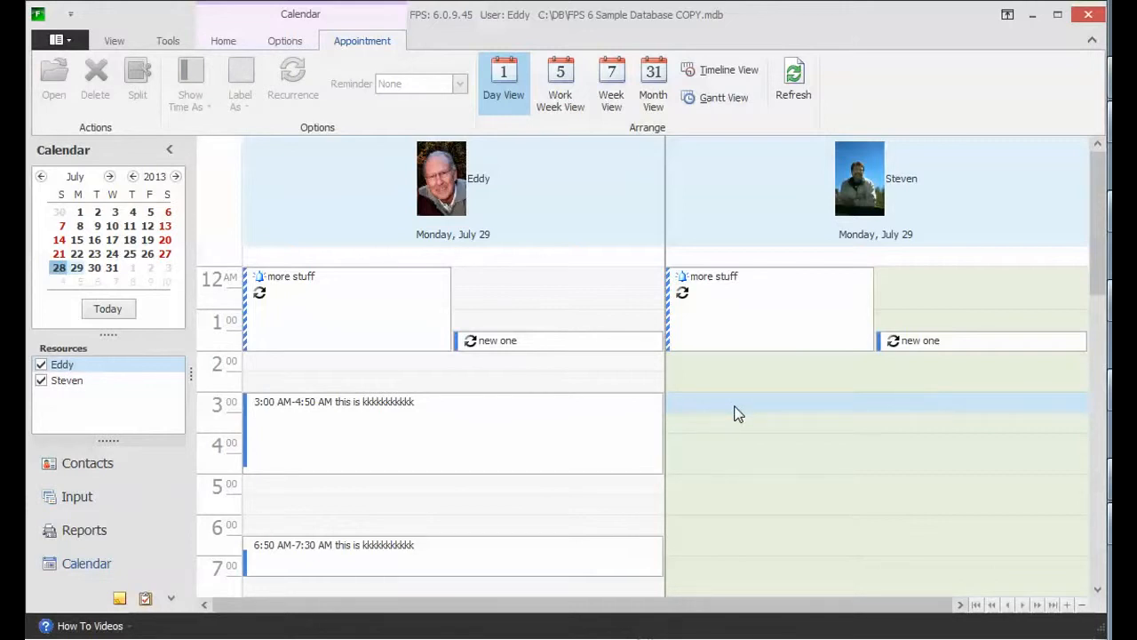
type("g")
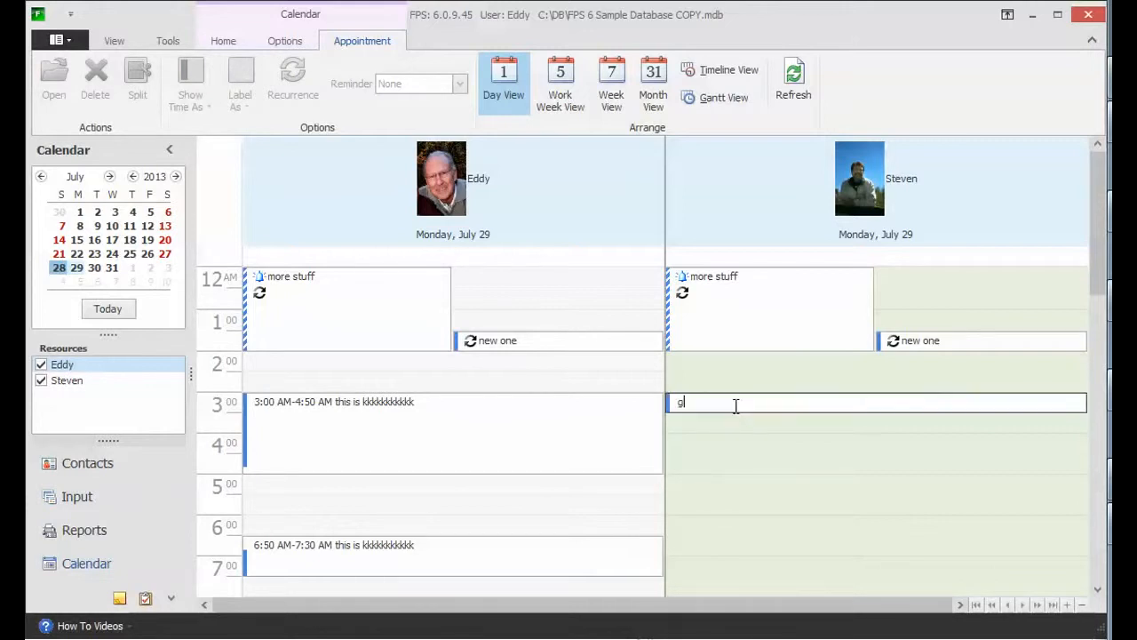
type("oto work")
key("Return")
left_click(765, 470)
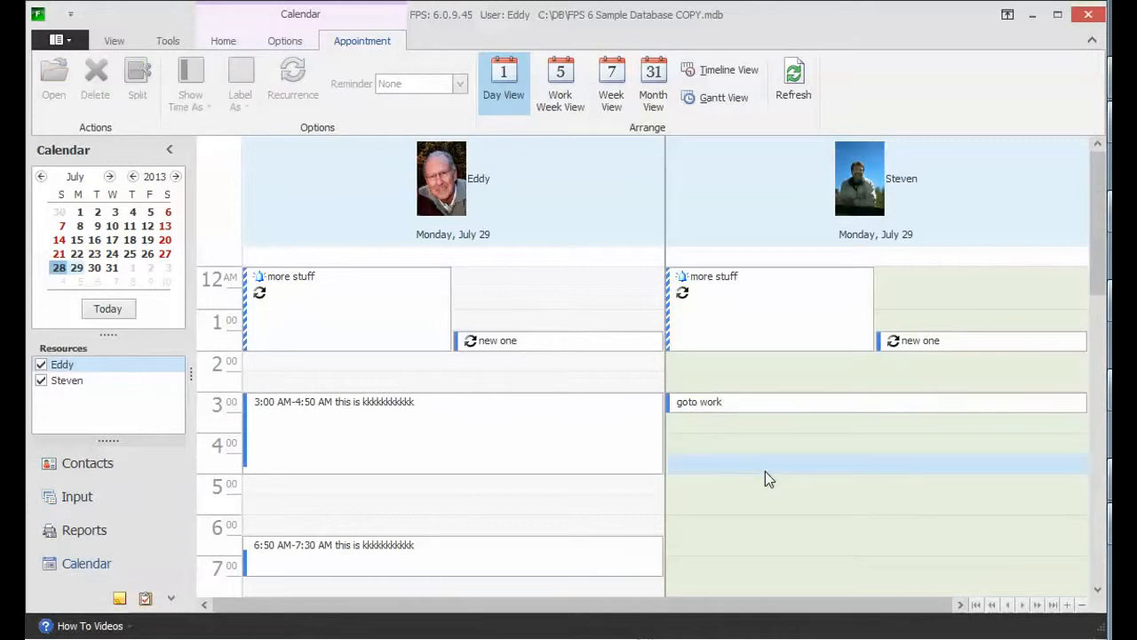